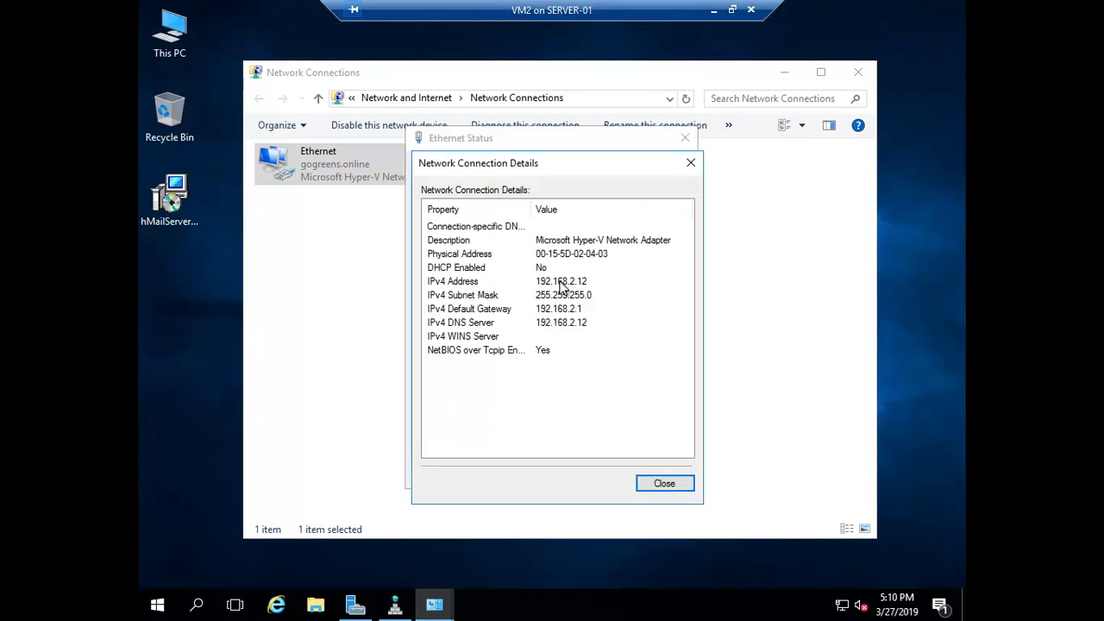
# Confirm the Ethernet adapter's IPv4 address and DNS server are both 192.168.2.12, then close the status windows
pyautogui.click(558, 284)
pyautogui.click(490, 324)
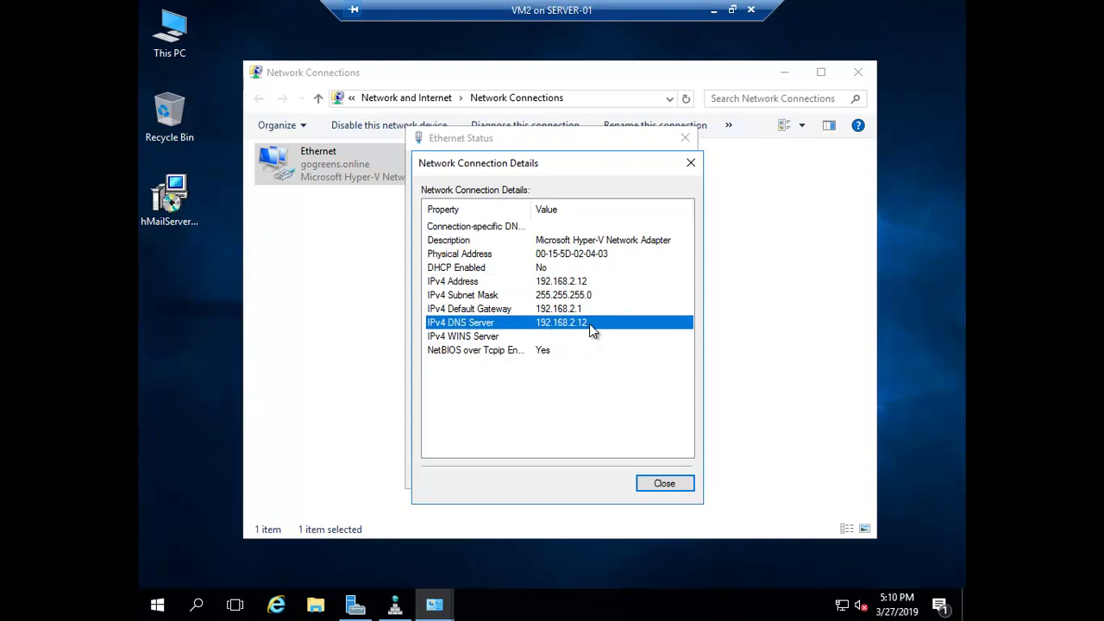
pyautogui.click(655, 486)
pyautogui.click(660, 476)
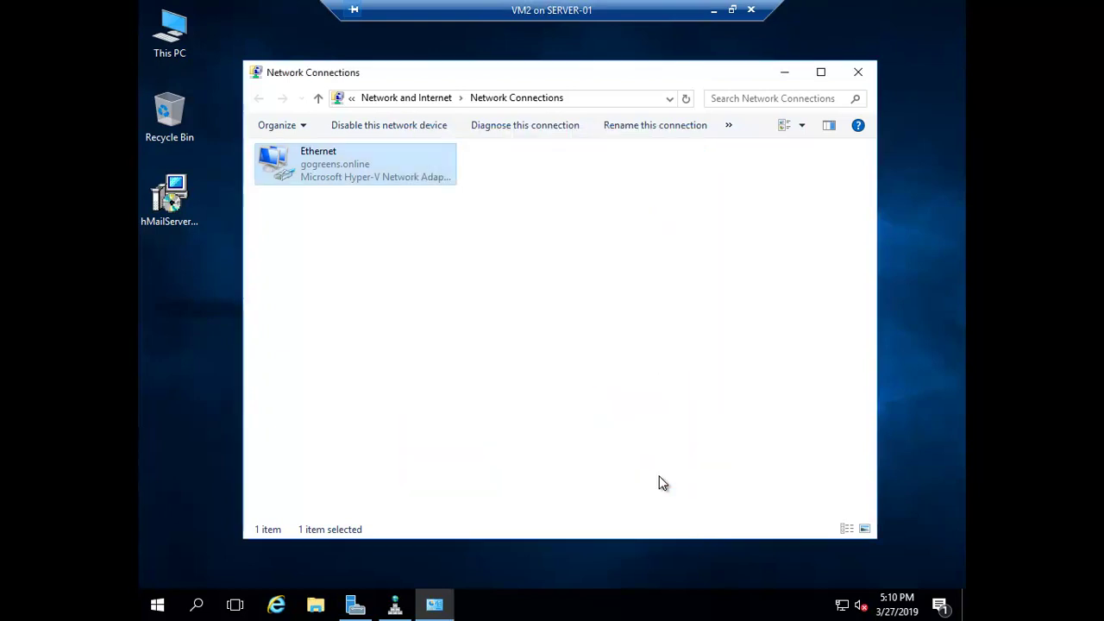
# Close Network Connections, bring DNS Manager forward, and try nslookup on MYSERVER, which times out
pyautogui.click(171, 222)
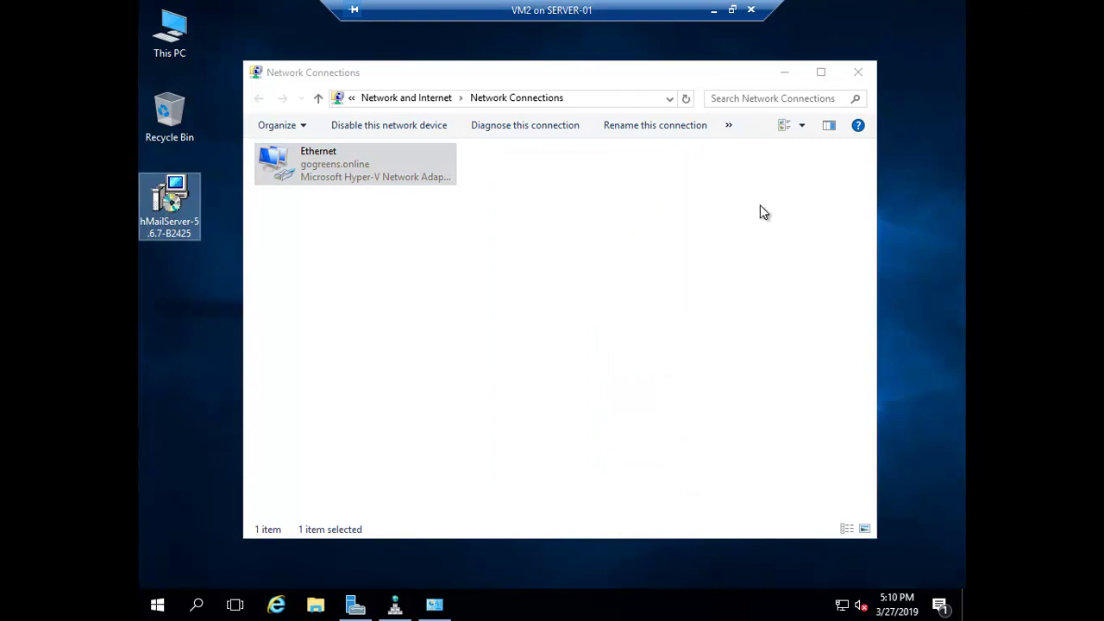
pyautogui.click(859, 76)
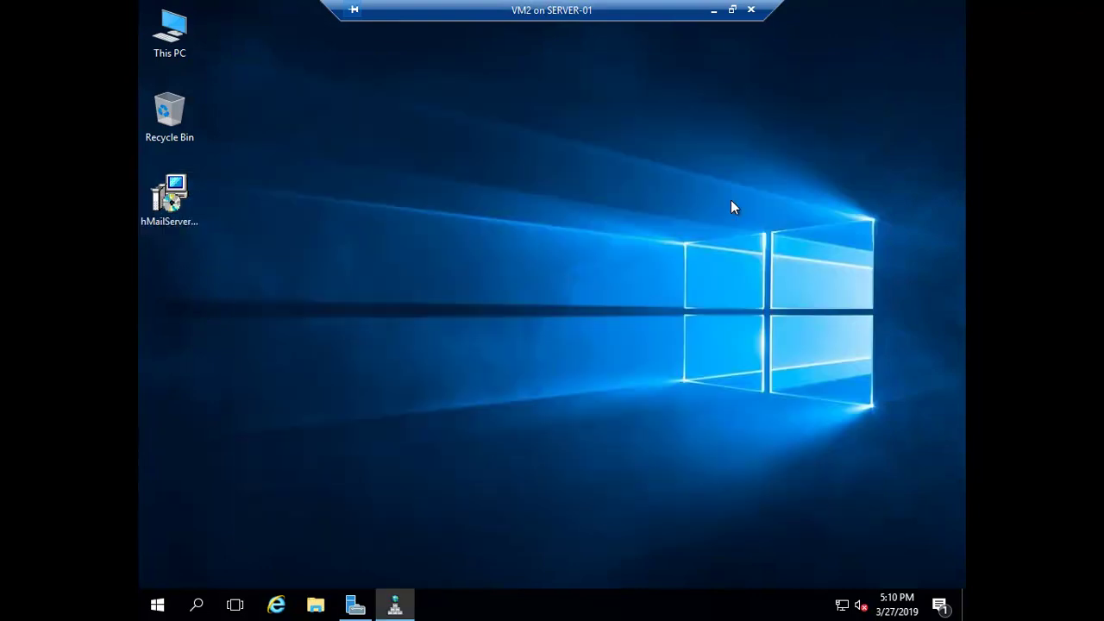
pyautogui.click(395, 603)
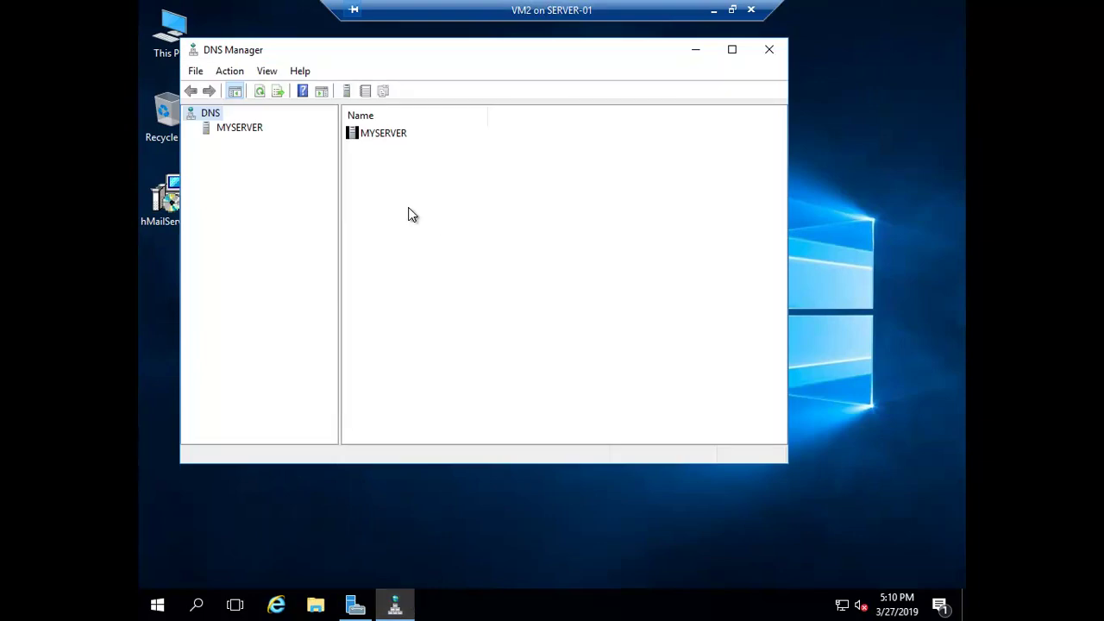
pyautogui.moveTo(296, 55); pyautogui.dragTo(430, 57)
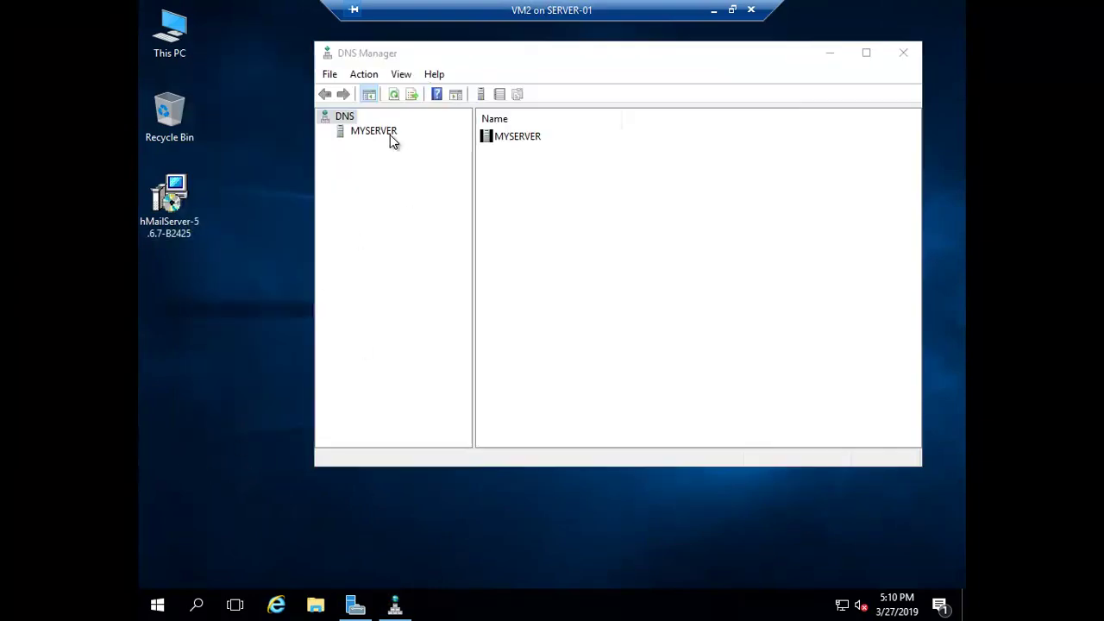
pyautogui.rightClick(358, 133)
pyautogui.click(403, 251)
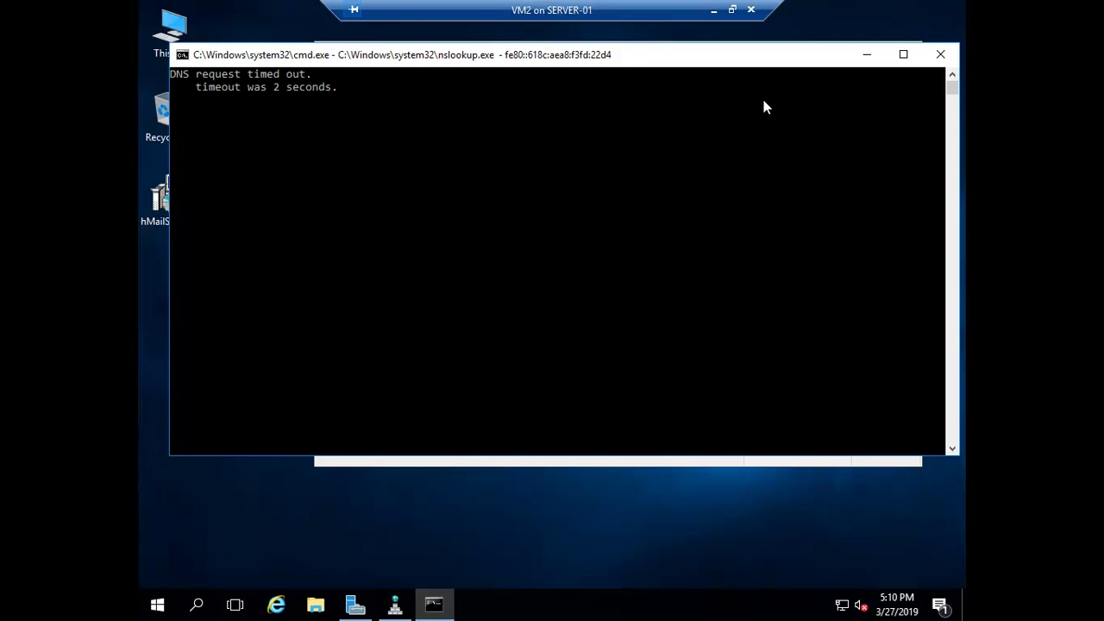
pyautogui.click(940, 55)
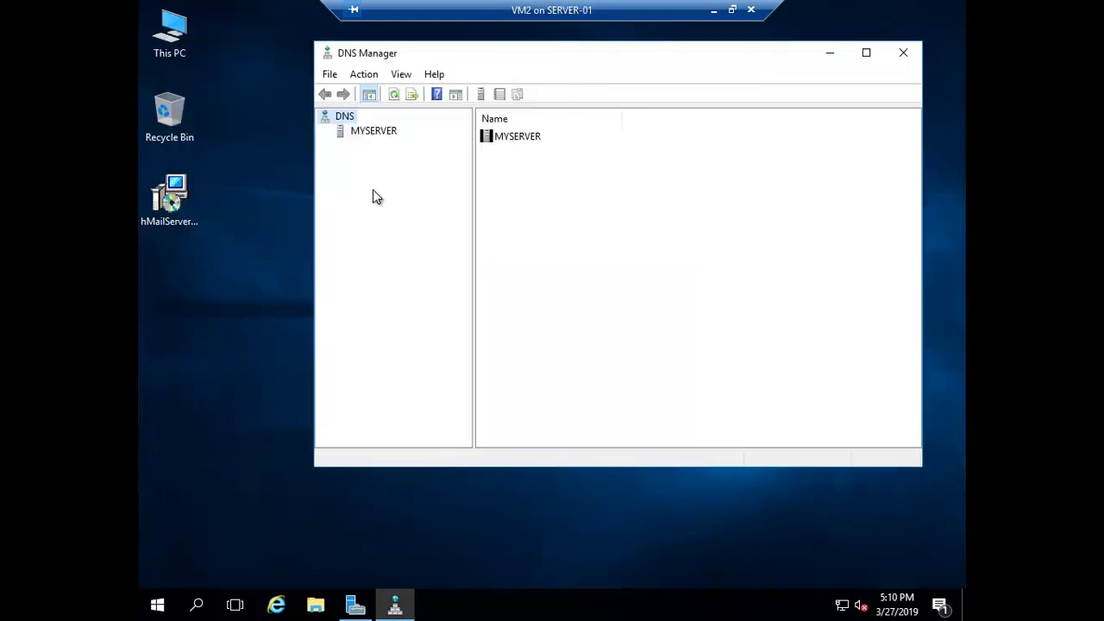
# Expand MYSERVER to show the gogreens.online records, then select the empty Reverse Lookup Zones folder
pyautogui.click(371, 133)
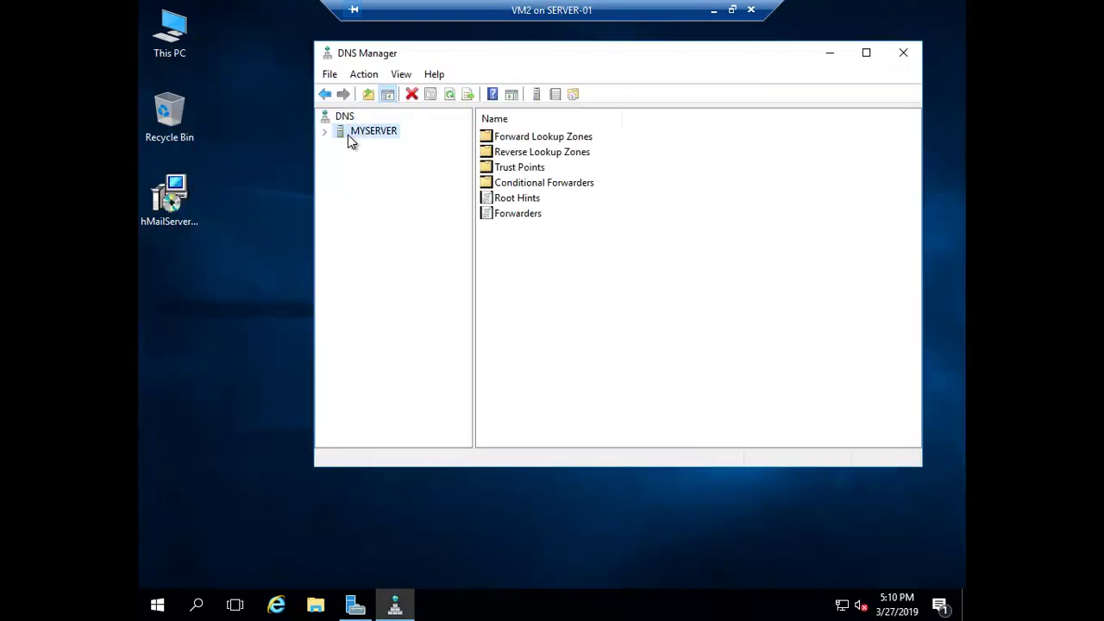
pyautogui.doubleClick(348, 135)
pyautogui.click(391, 149)
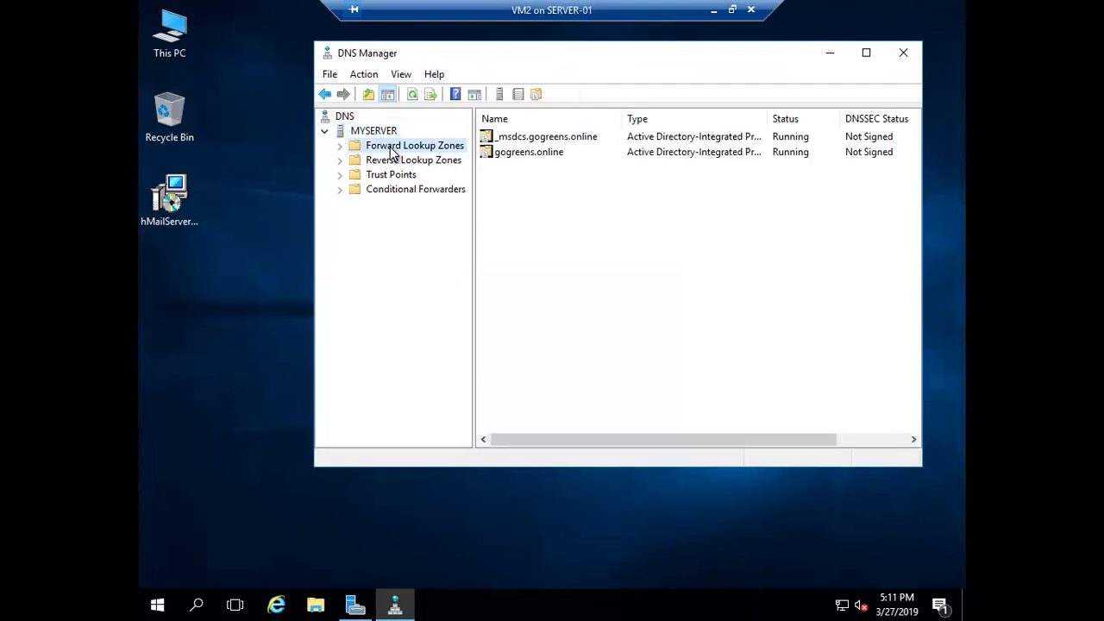
pyautogui.click(341, 148)
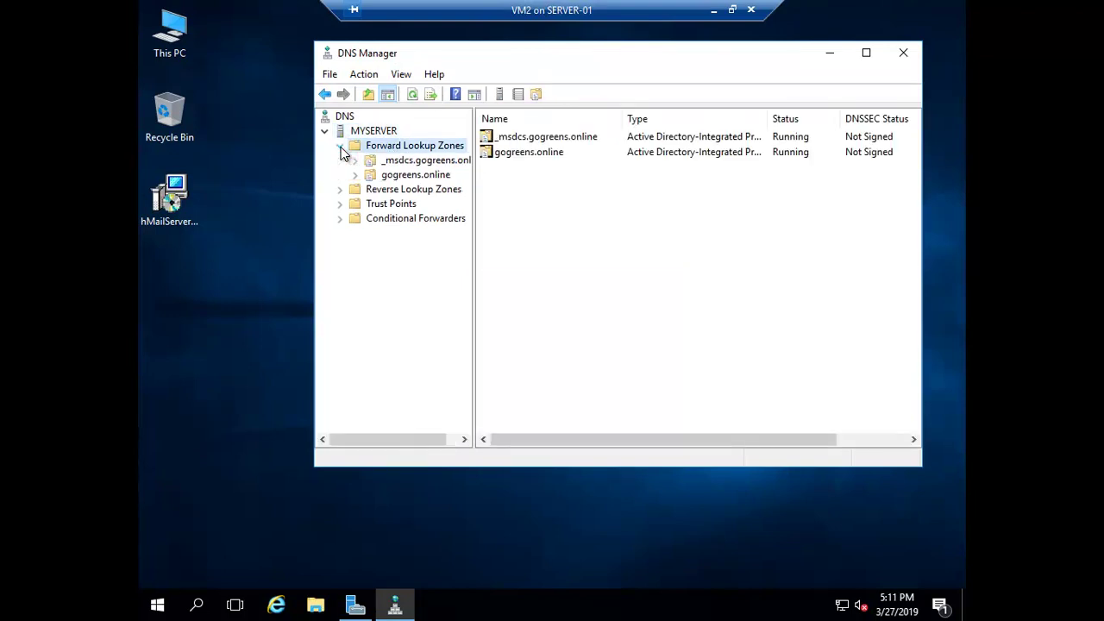
pyautogui.click(391, 176)
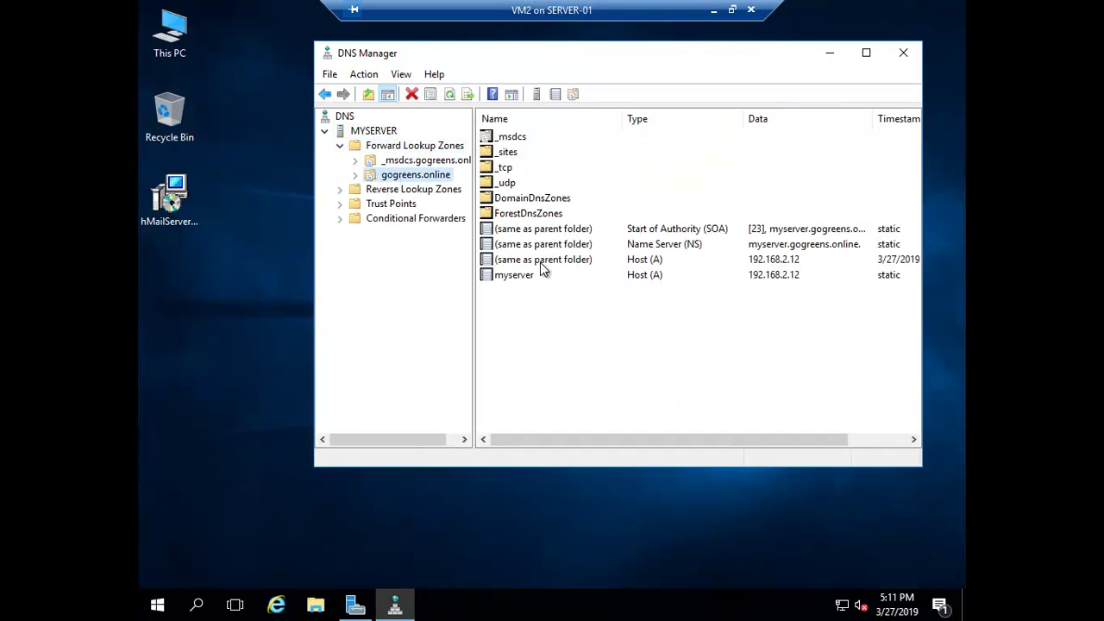
pyautogui.click(370, 190)
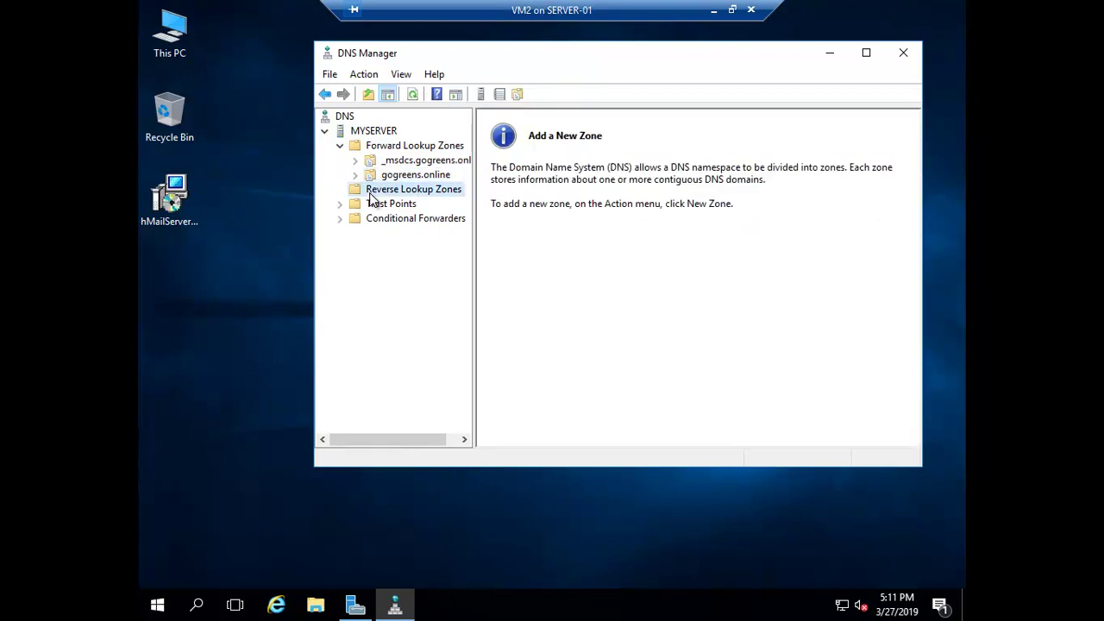
# Start a new Active Directory-integrated primary zone replicated to all domain DNS servers as an IPv4 reverse zone
pyautogui.rightClick(428, 192)
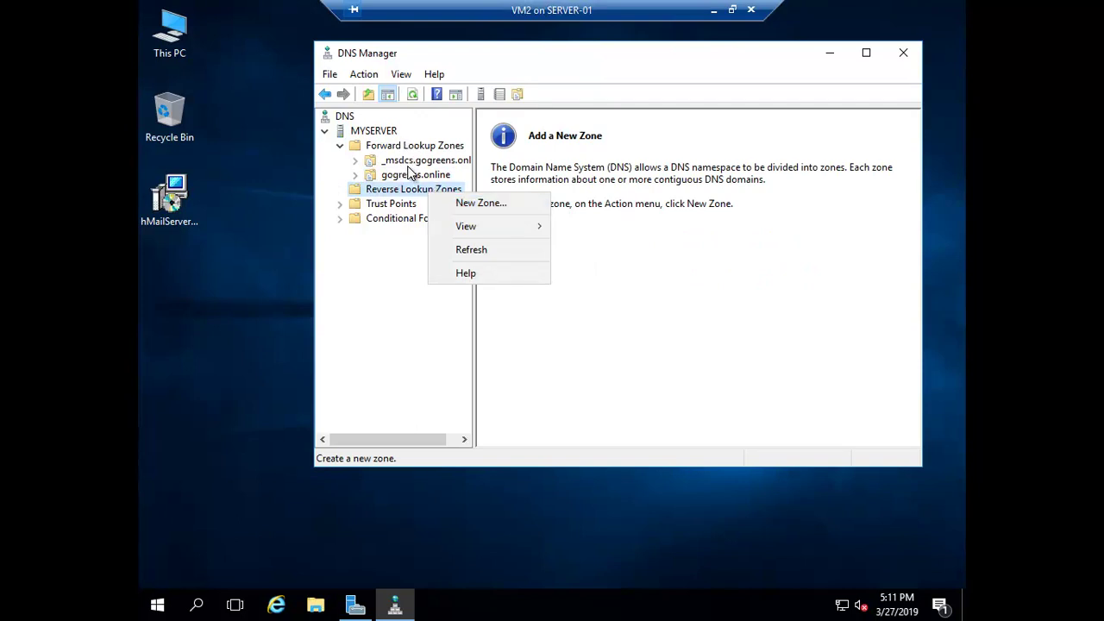
pyautogui.click(489, 204)
pyautogui.click(614, 354)
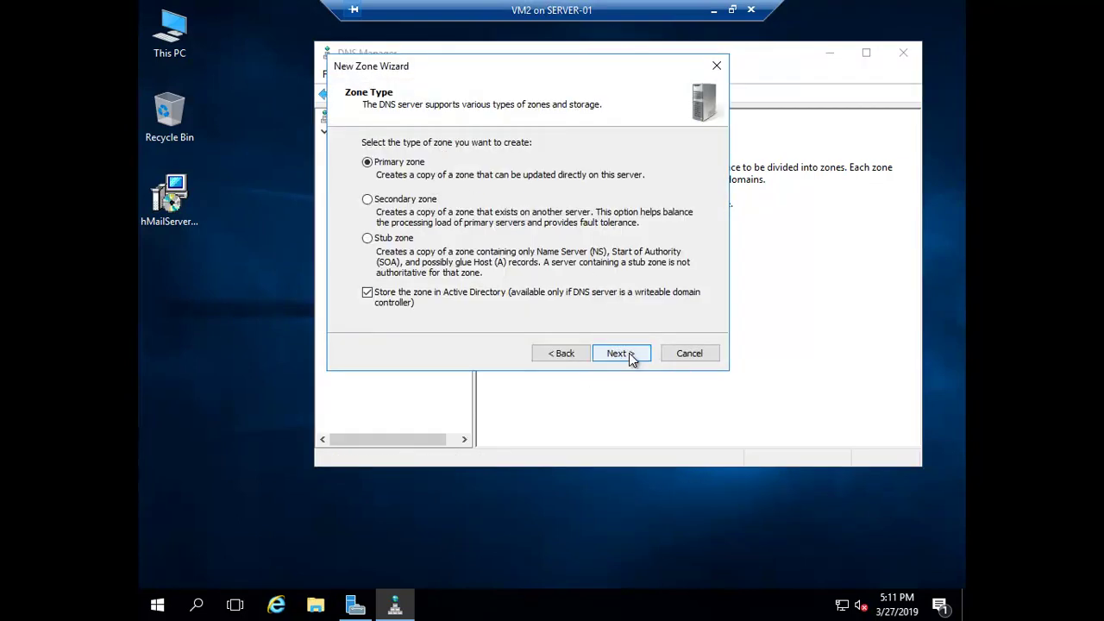
pyautogui.click(628, 353)
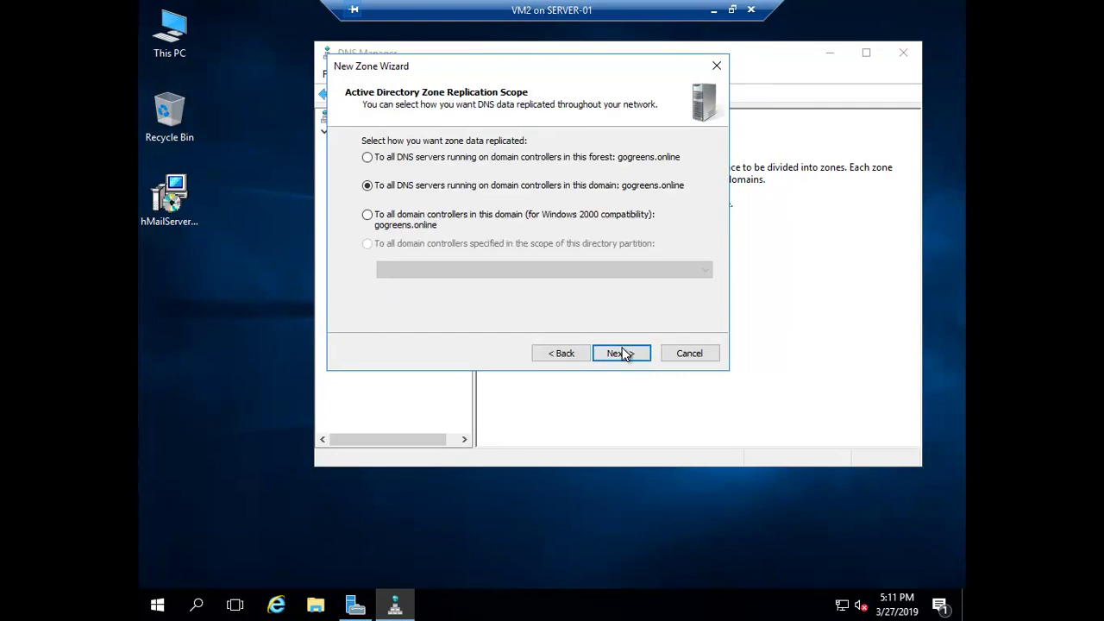
pyautogui.click(615, 354)
pyautogui.click(622, 353)
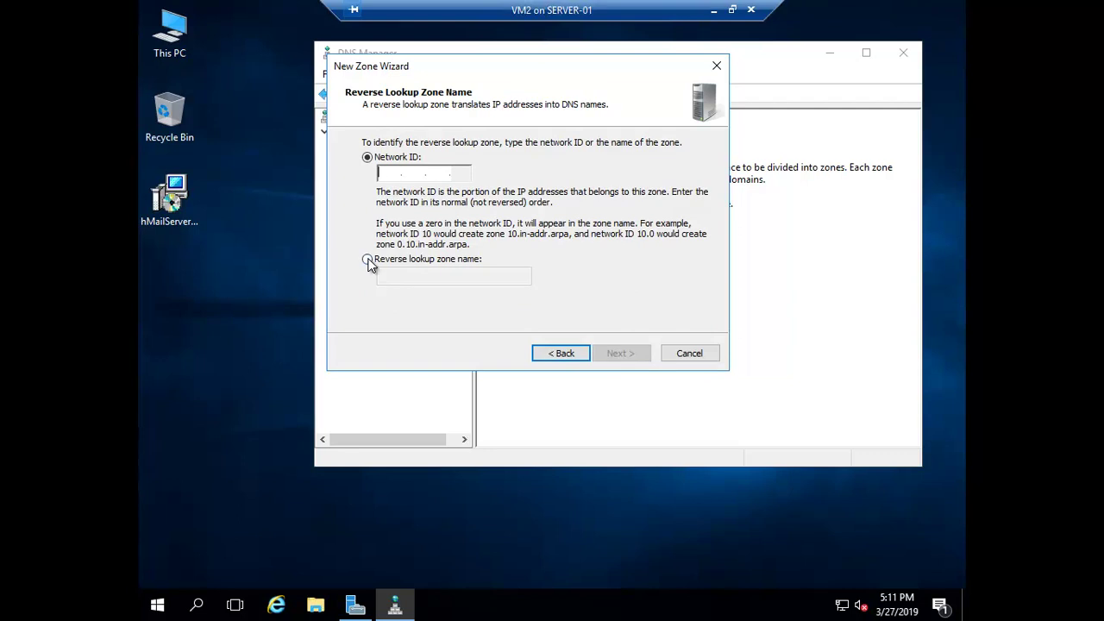
# Give the reverse zone network ID 192.168.2, keep default dynamic updates, and finish the wizard
pyautogui.write('192.')
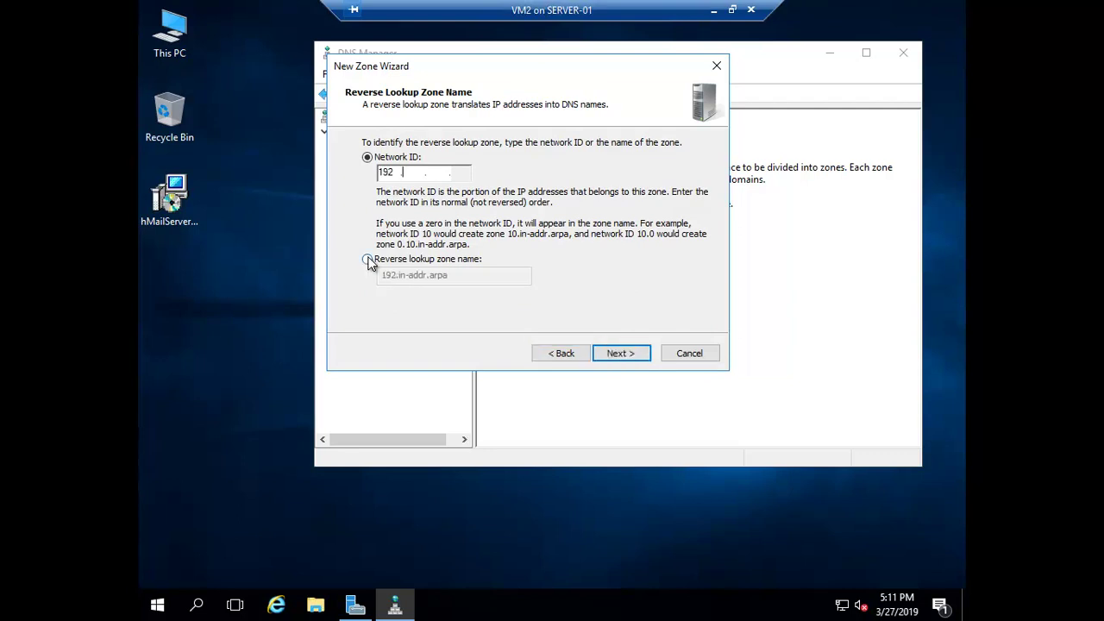
pyautogui.write('168.')
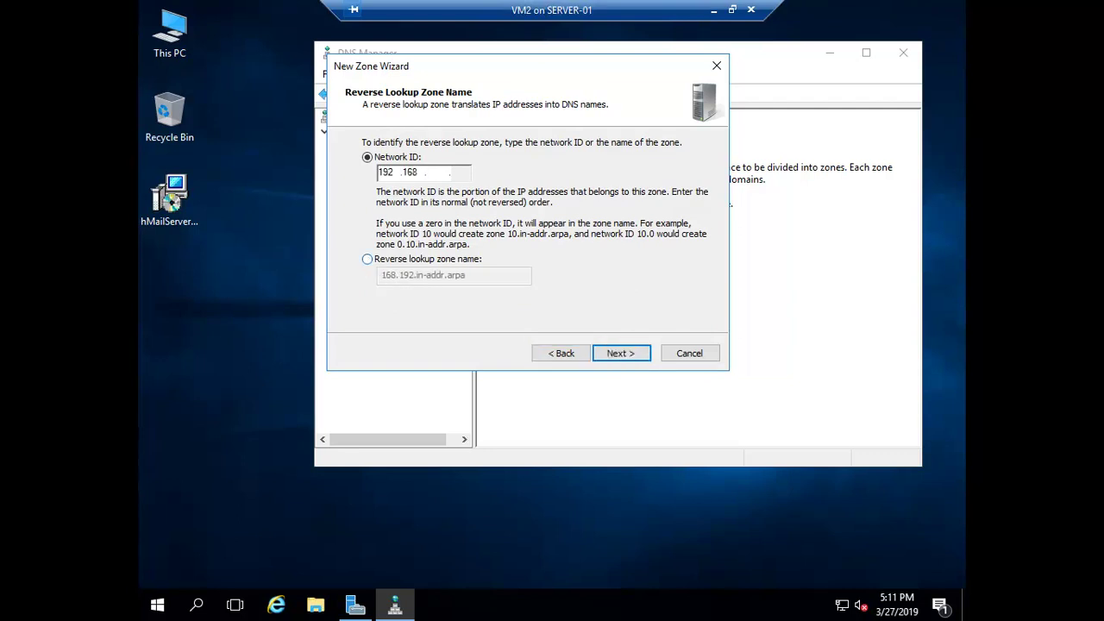
pyautogui.write('2')
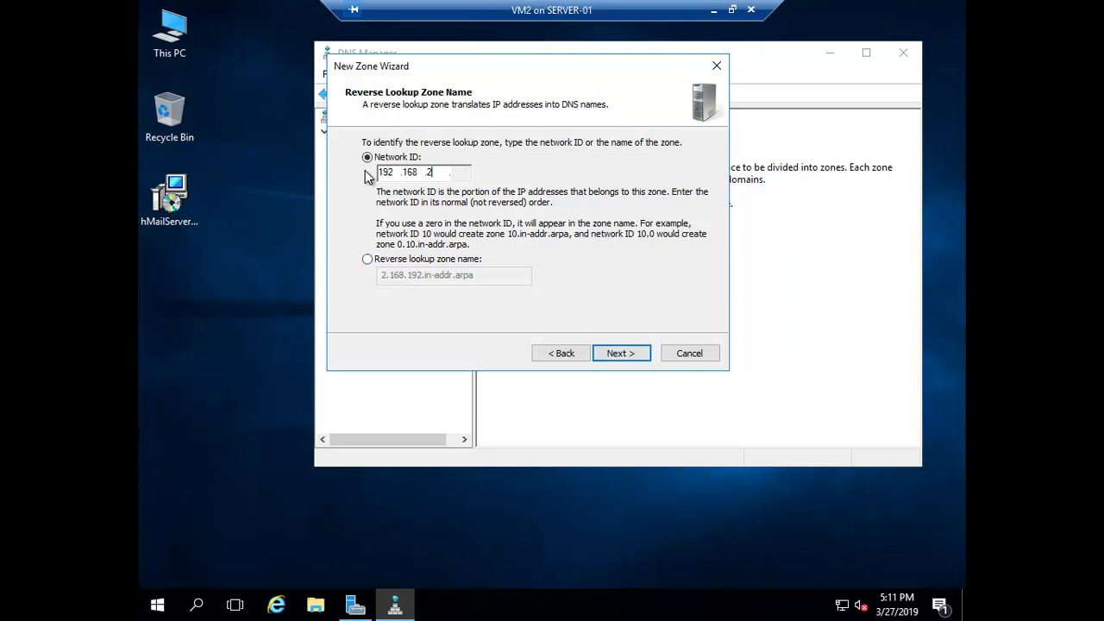
pyautogui.moveTo(381, 172); pyautogui.dragTo(424, 172)
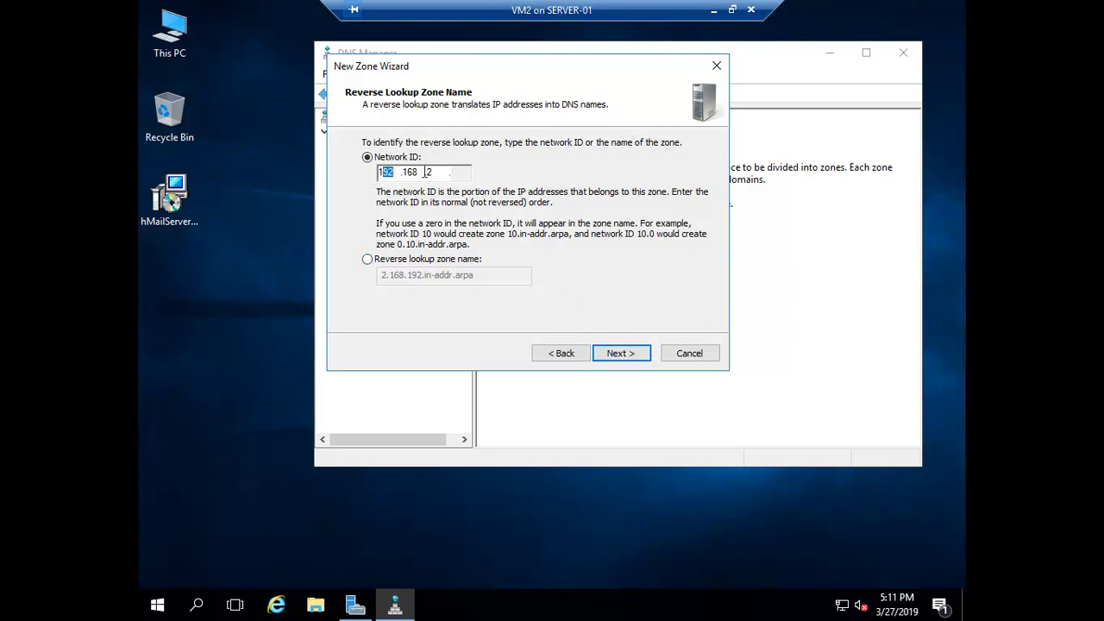
pyautogui.click(629, 359)
pyautogui.click(627, 356)
pyautogui.click(627, 355)
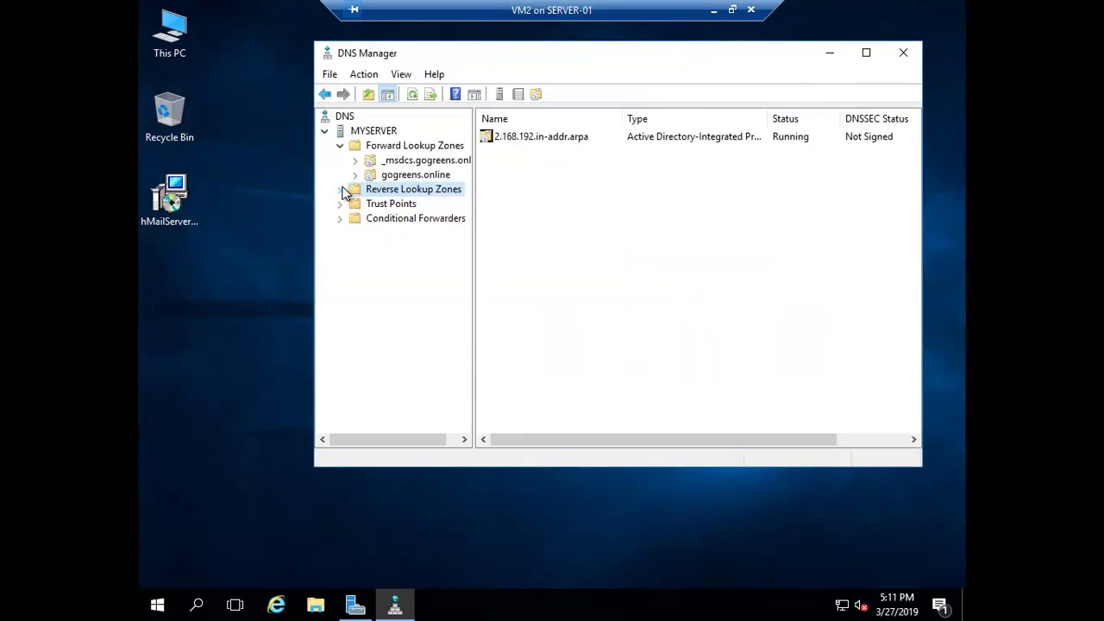
# Add a PTR record for 192.168.2.12 pointing to gogreens.online in 2.168.192.in-addr.arpa
pyautogui.click(340, 189)
pyautogui.click(398, 205)
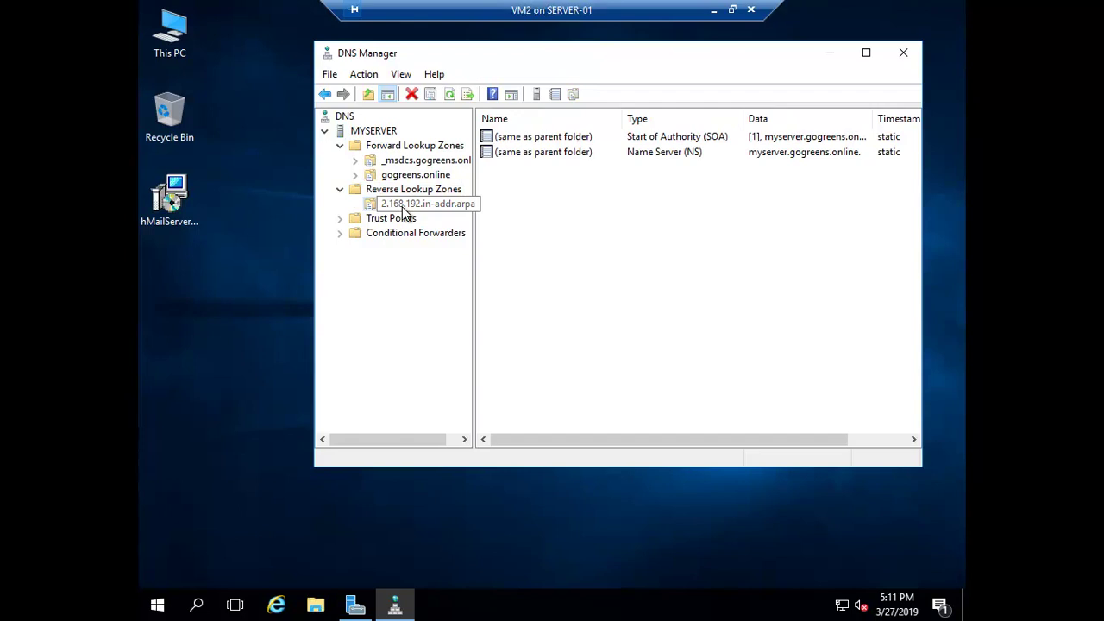
pyautogui.rightClick(413, 205)
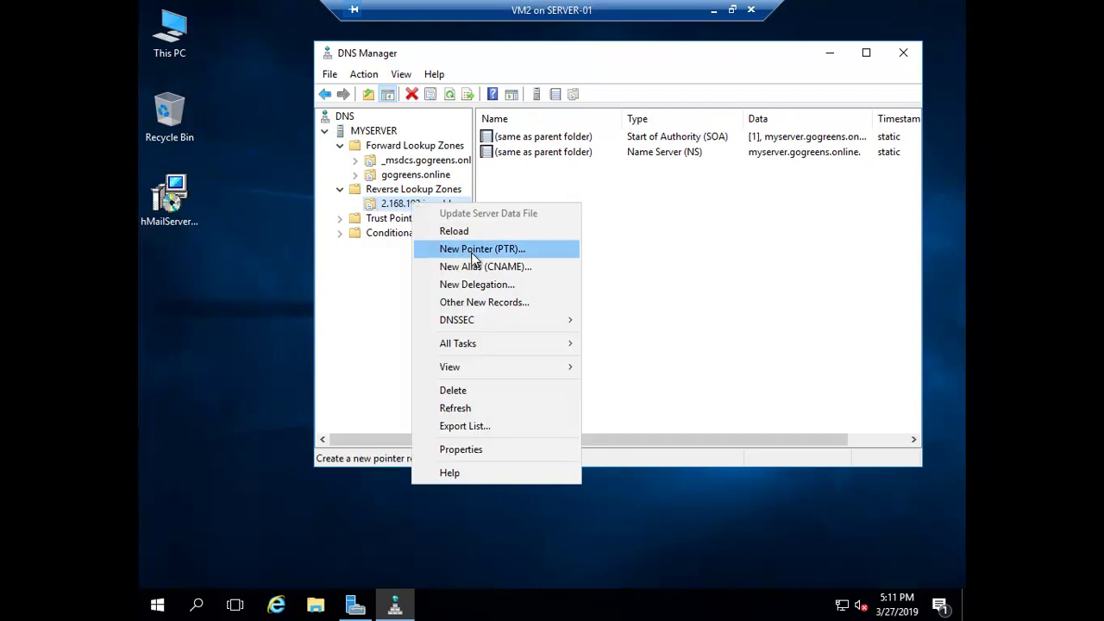
pyautogui.click(471, 250)
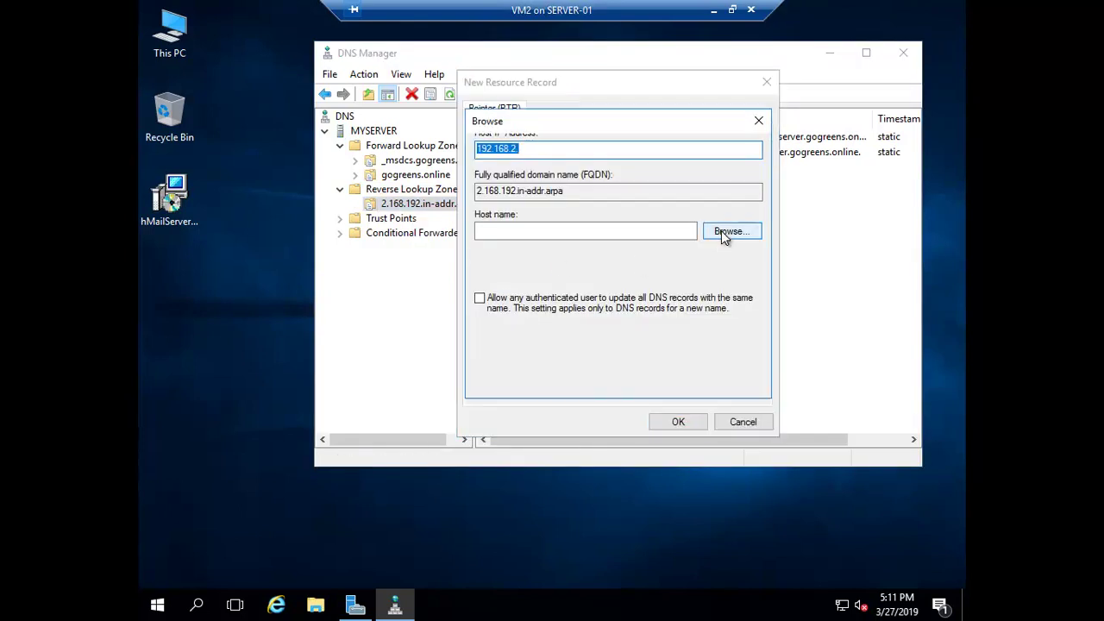
pyautogui.click(724, 233)
pyautogui.doubleClick(502, 216)
pyautogui.doubleClick(501, 229)
pyautogui.doubleClick(507, 294)
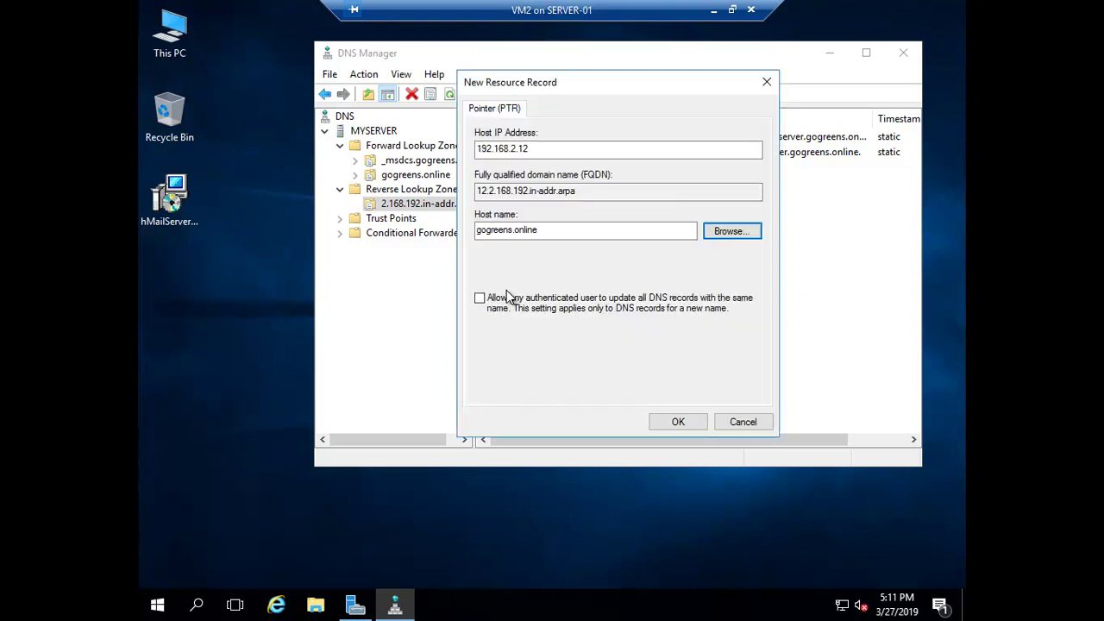
pyautogui.click(672, 422)
# Add a second PTR record for 192.168.2.12 pointing to myserver.gogreens.online
pyautogui.rightClick(425, 203)
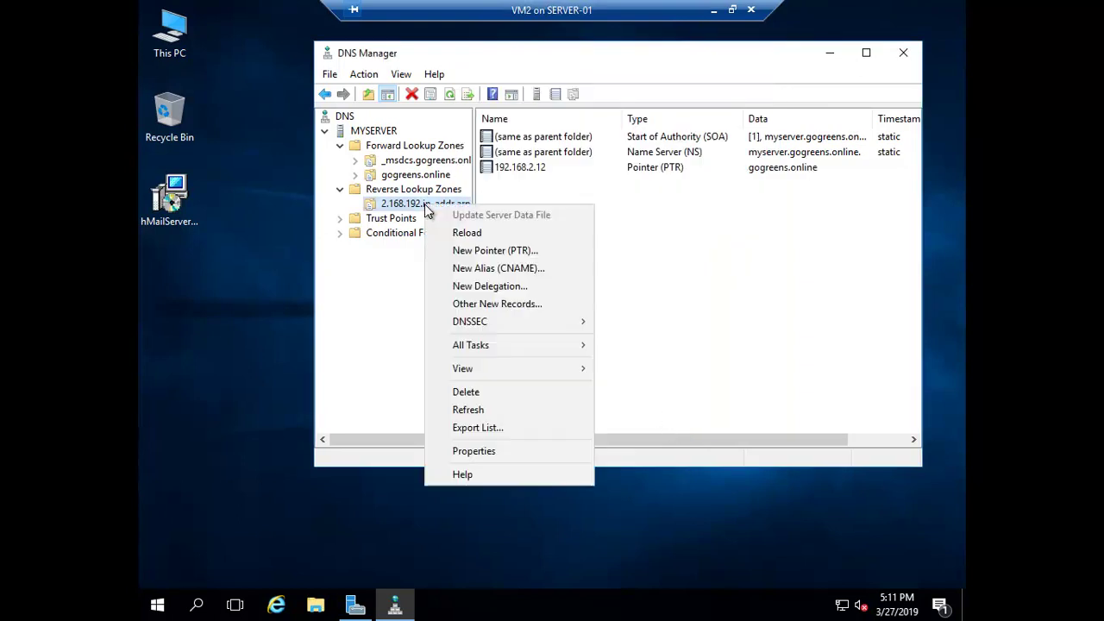
pyautogui.click(485, 249)
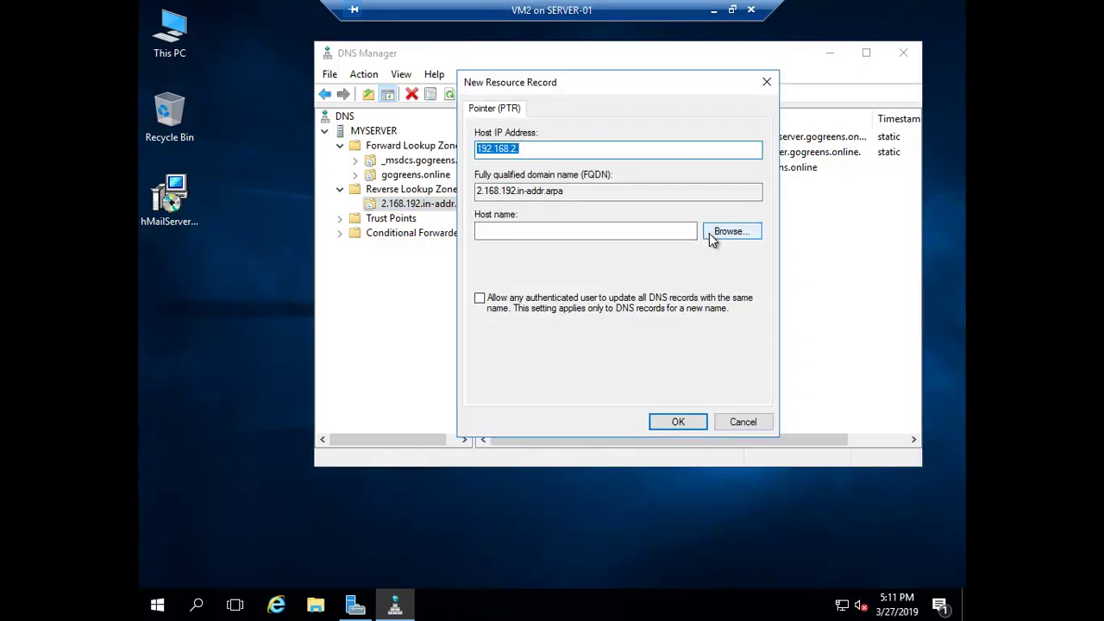
pyautogui.click(709, 233)
pyautogui.click(513, 210)
pyautogui.doubleClick(513, 211)
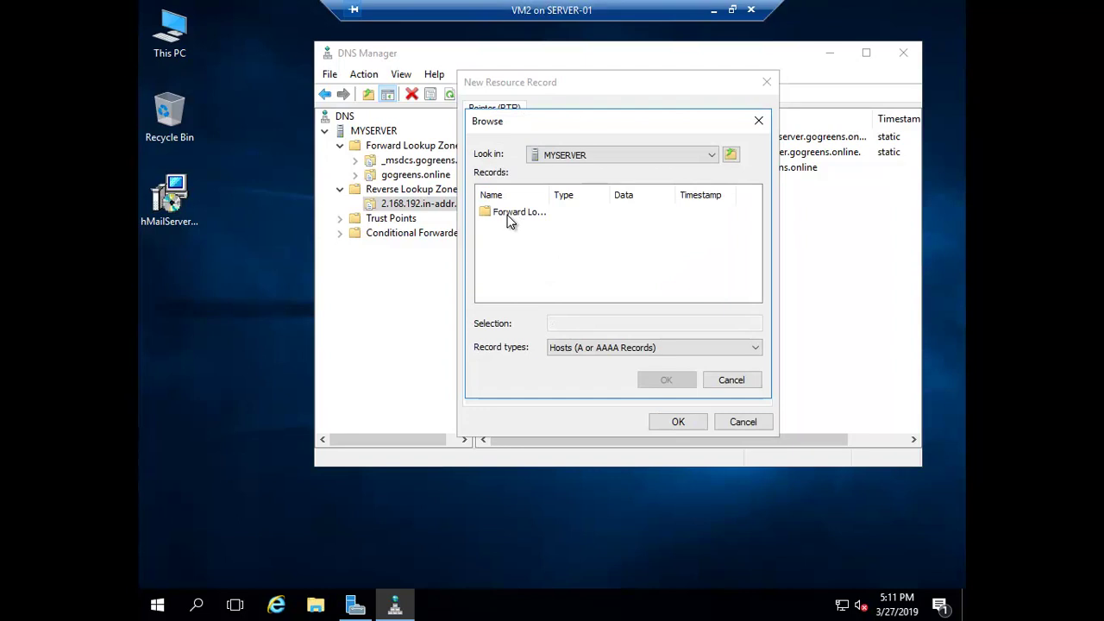
pyautogui.doubleClick(513, 212)
pyautogui.click(513, 225)
pyautogui.doubleClick(513, 226)
pyautogui.scroll(-1, 536, 293)
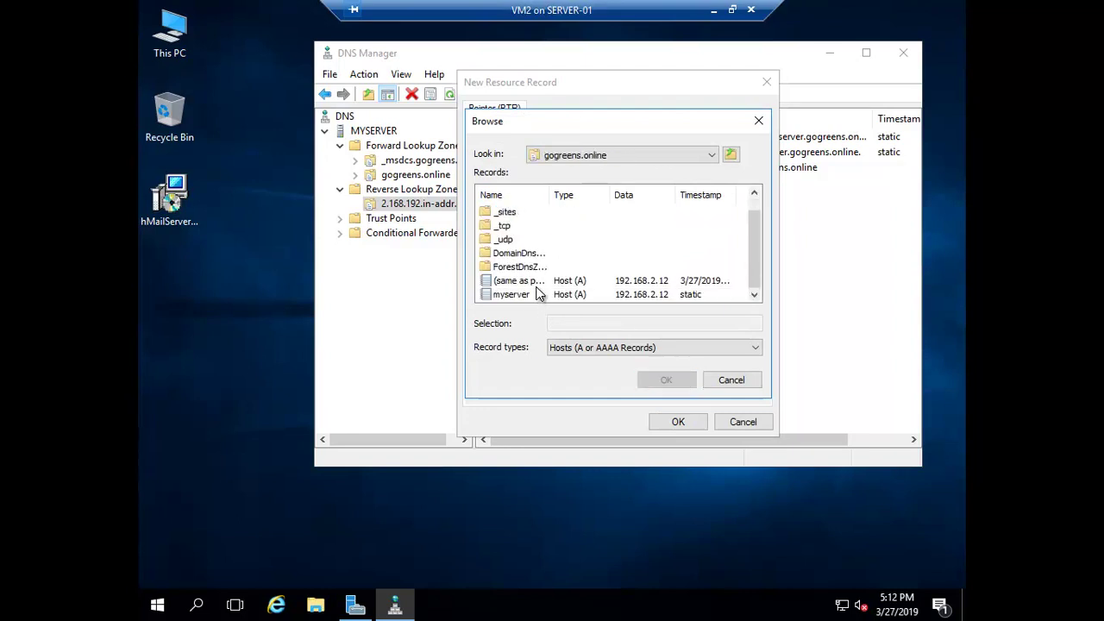
pyautogui.click(503, 295)
pyautogui.doubleClick(504, 295)
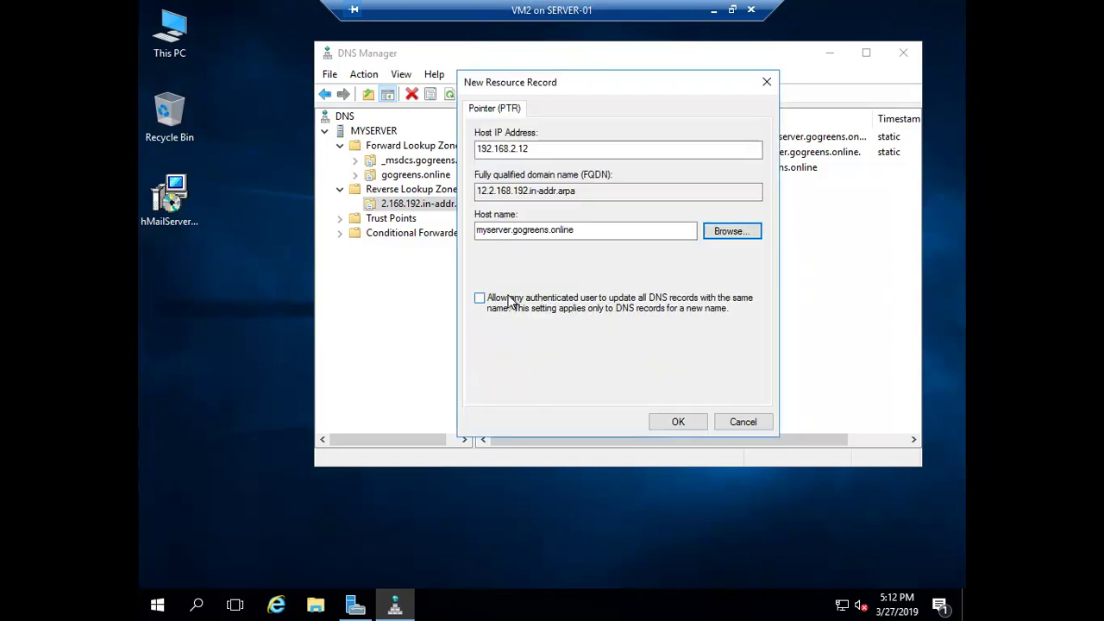
pyautogui.click(678, 422)
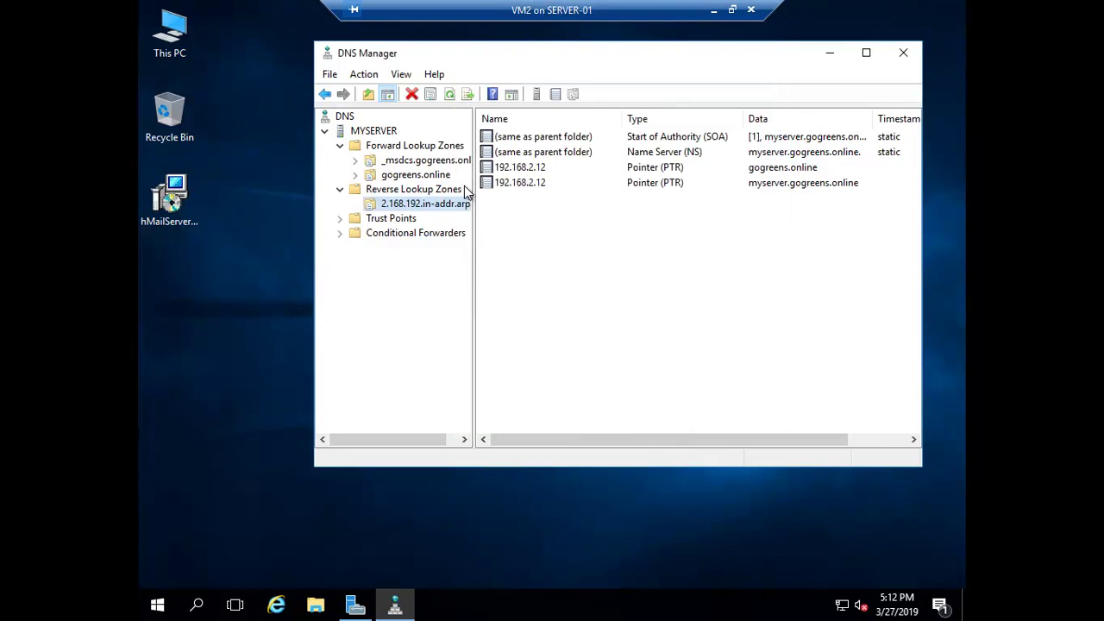
pyautogui.click(170, 39)
pyautogui.rightClick(164, 28)
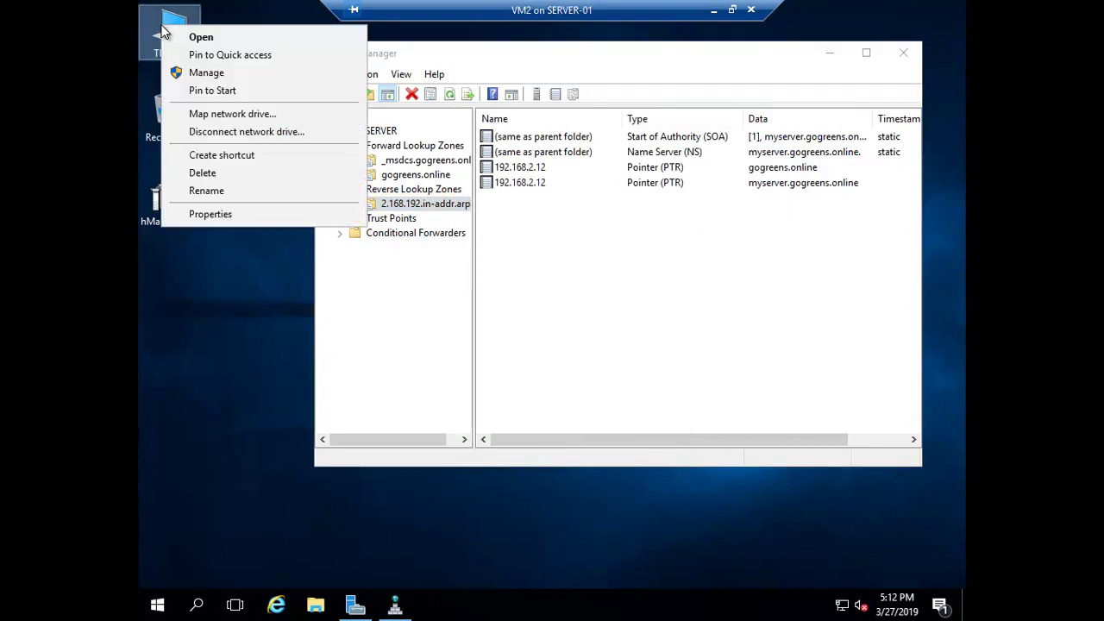
pyautogui.click(208, 214)
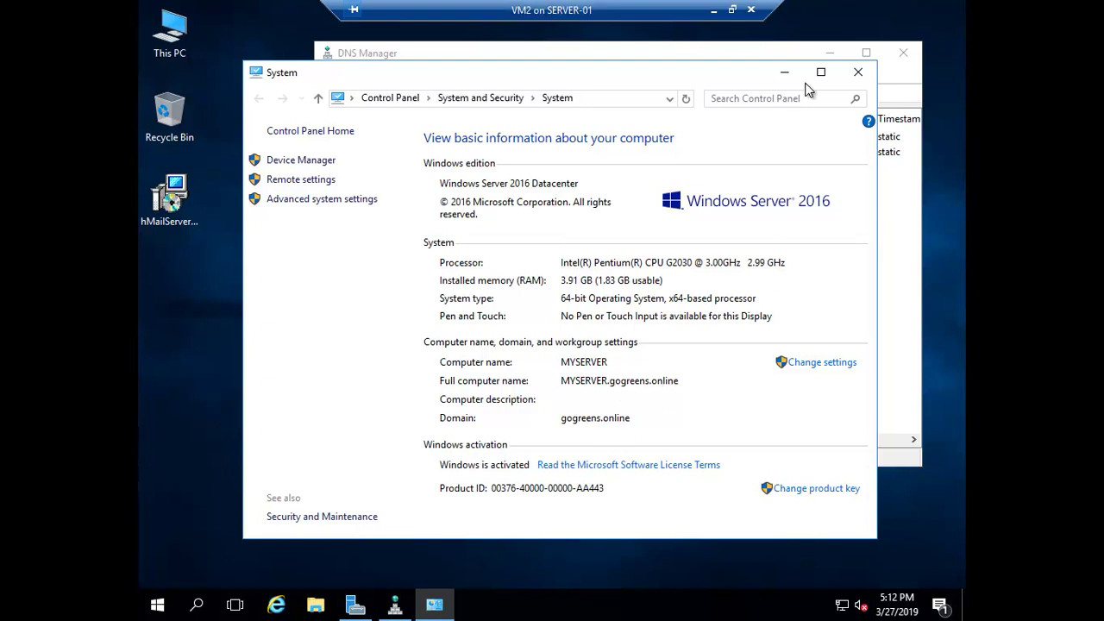
pyautogui.click(858, 72)
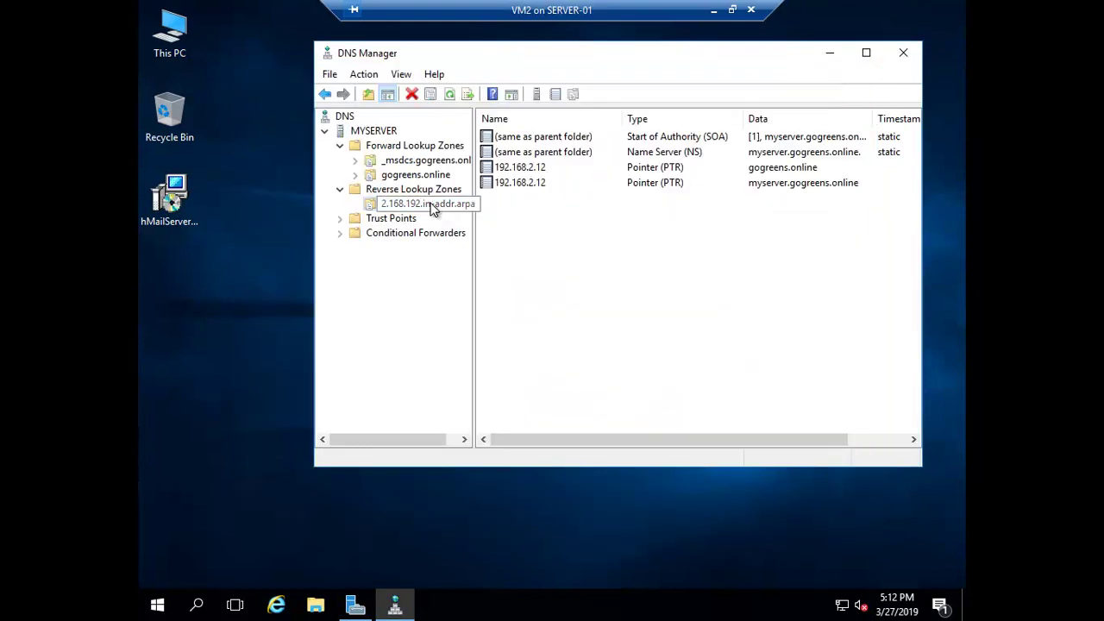
# Refresh MYSERVER and run its nslookup, which resolves default server gogreens.online at 192.168.2.12
pyautogui.click(418, 176)
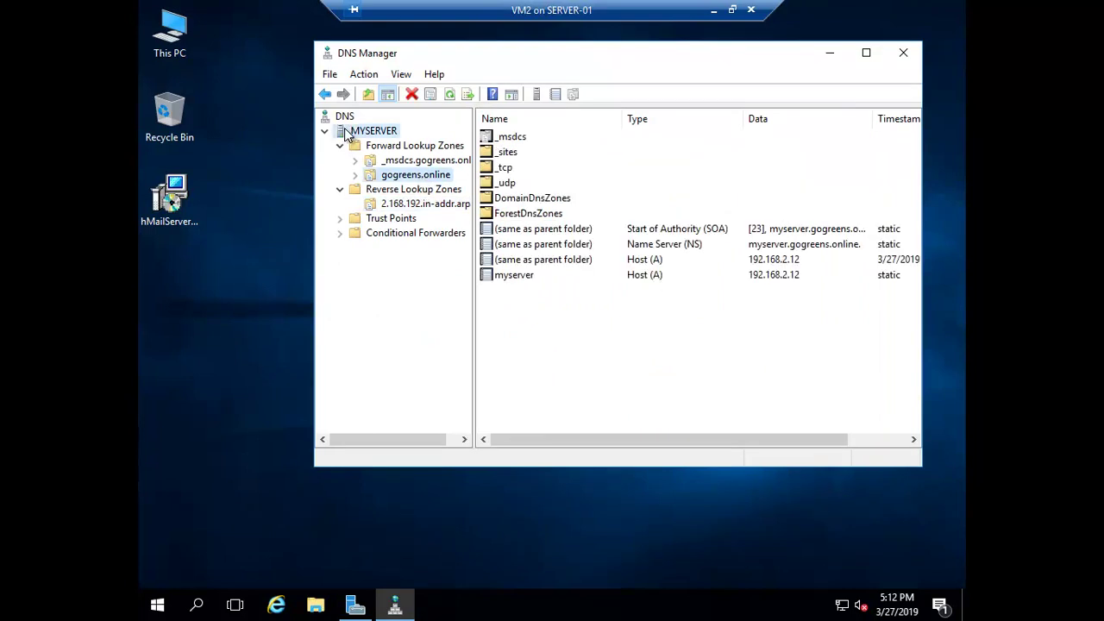
pyautogui.rightClick(343, 129)
pyautogui.click(388, 329)
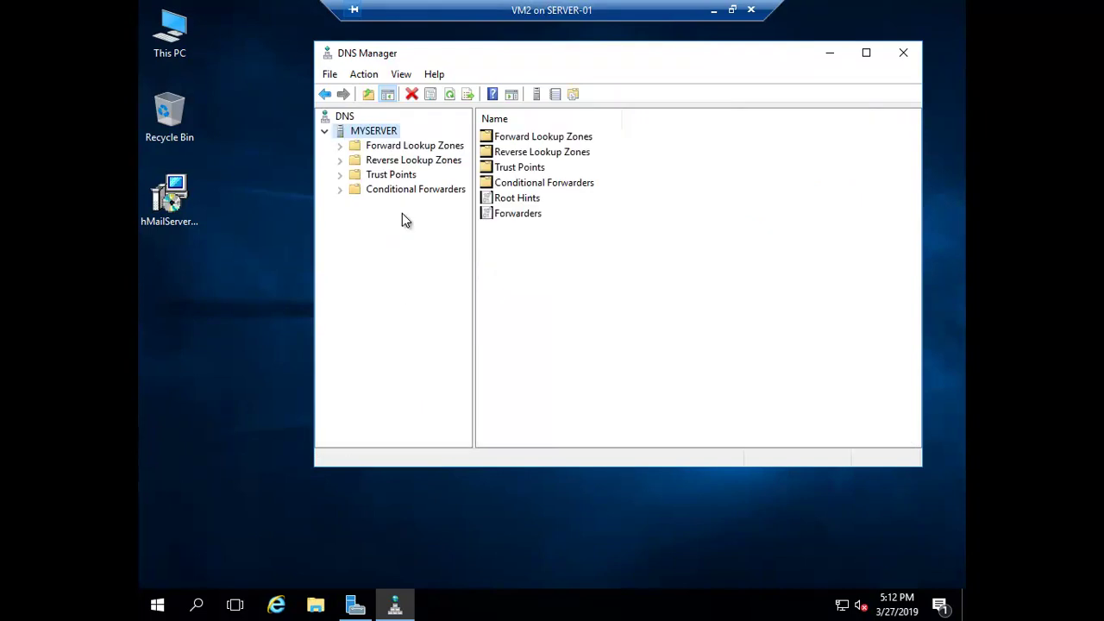
pyautogui.rightClick(382, 134)
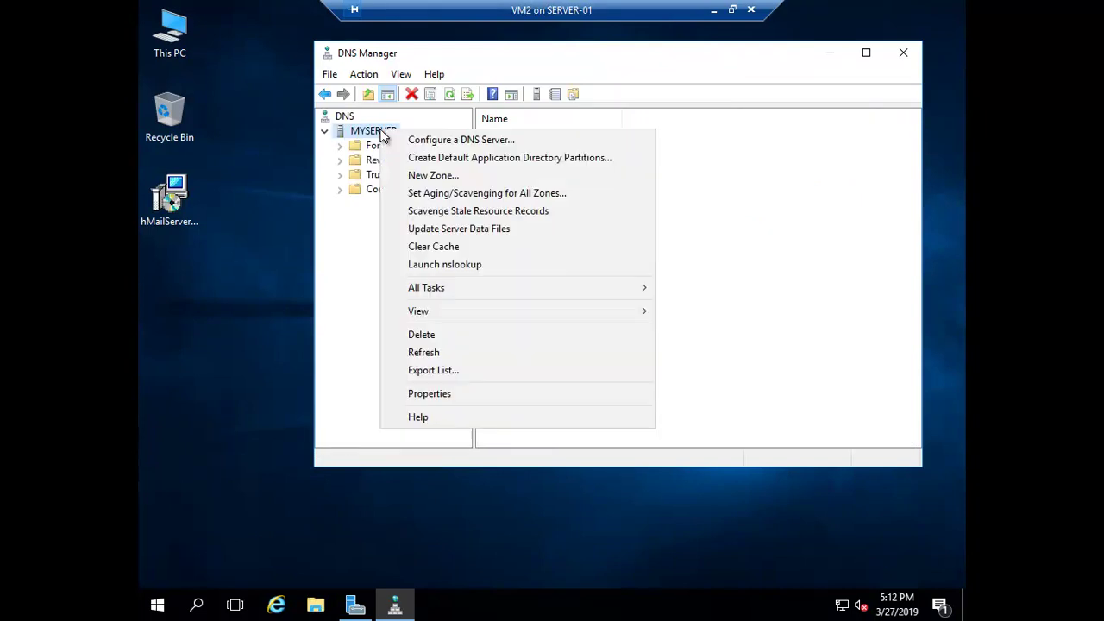
pyautogui.click(411, 266)
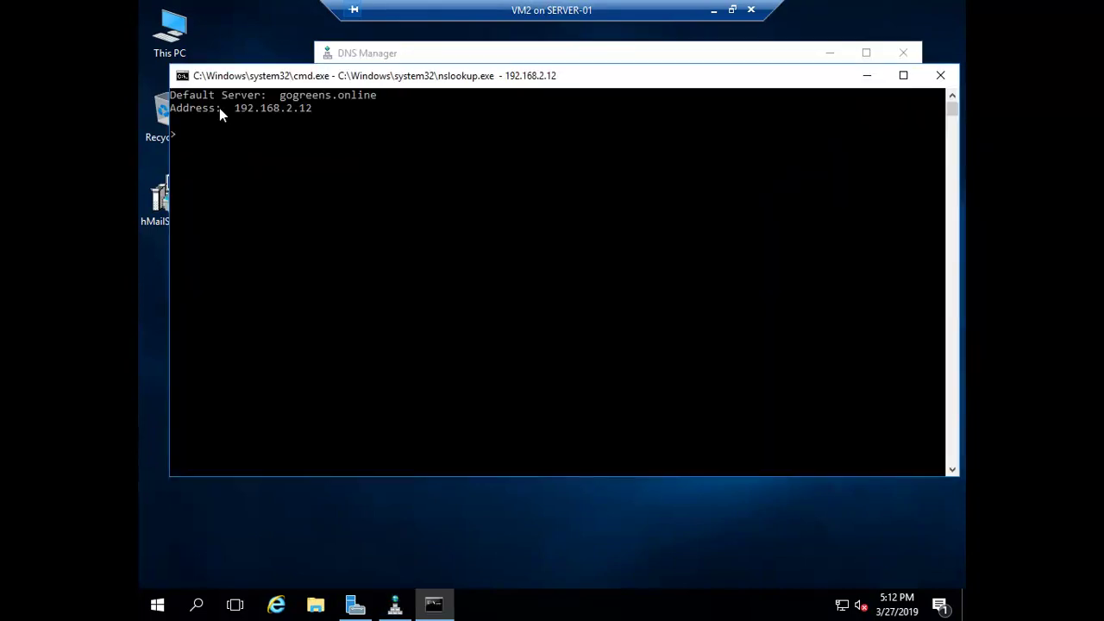
pyautogui.click(942, 76)
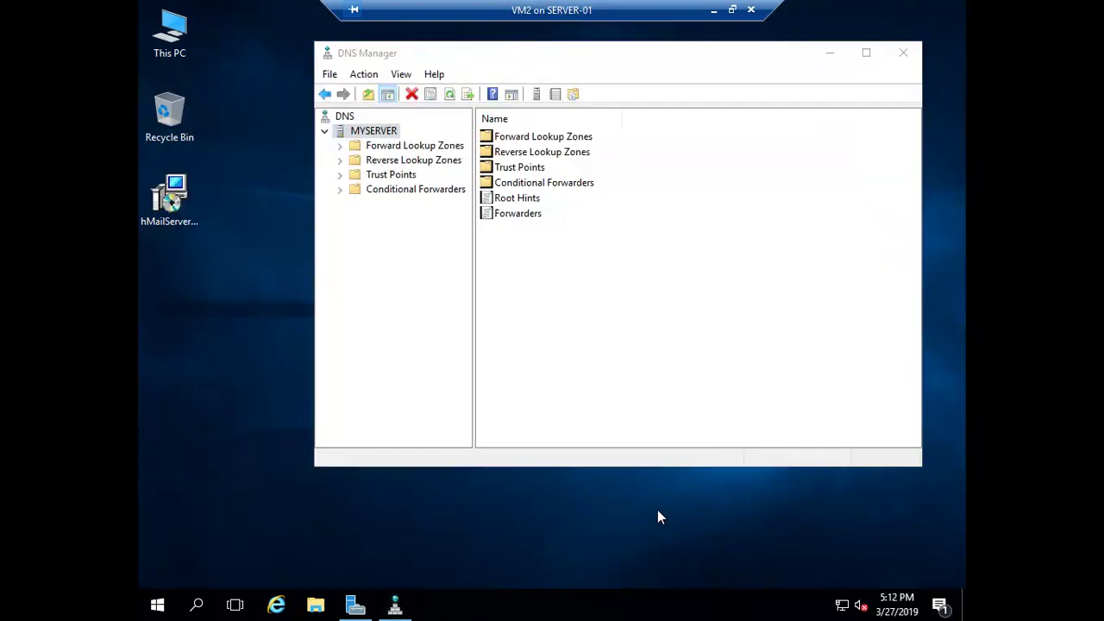
pyautogui.press('super+r')
# Open cmd and start nslookup, showing default server myserver.gogreens.online at 192.168.2.12, then begin a 192.168 query
pyautogui.write('cmd')
pyautogui.press('Return')
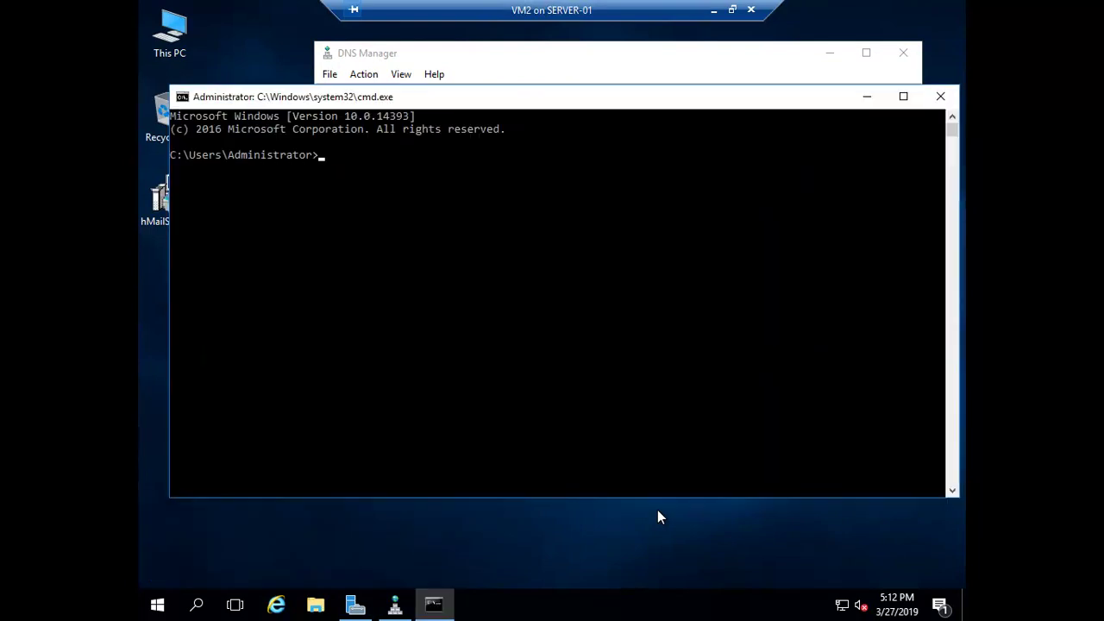
pyautogui.press('Return')
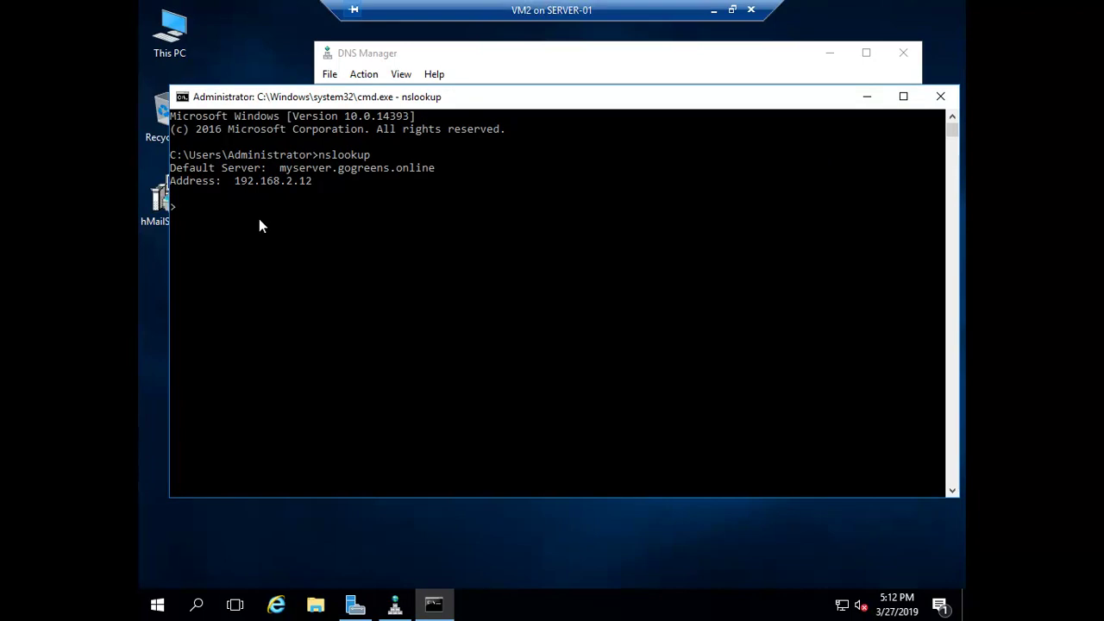
pyautogui.write('192.168')
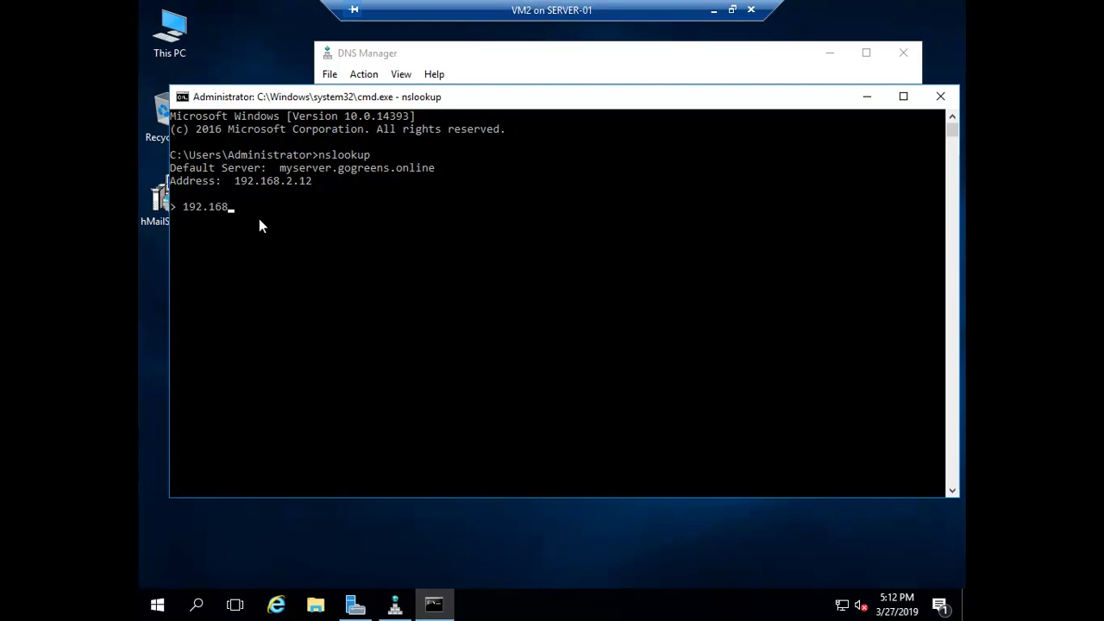
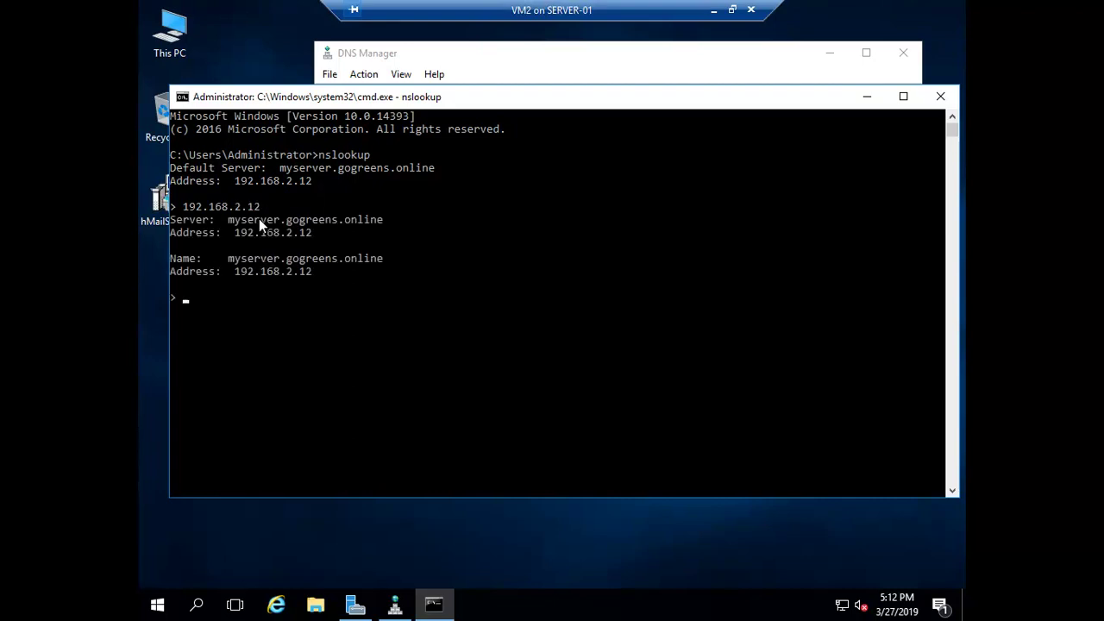
# Close the nslookup Command Prompt window and the DNS Manager window
pyautogui.click(940, 97)
pyautogui.click(902, 54)
# Refresh the desktop and launch the hMailServer installer, allowing it to run
pyautogui.rightClick(412, 273)
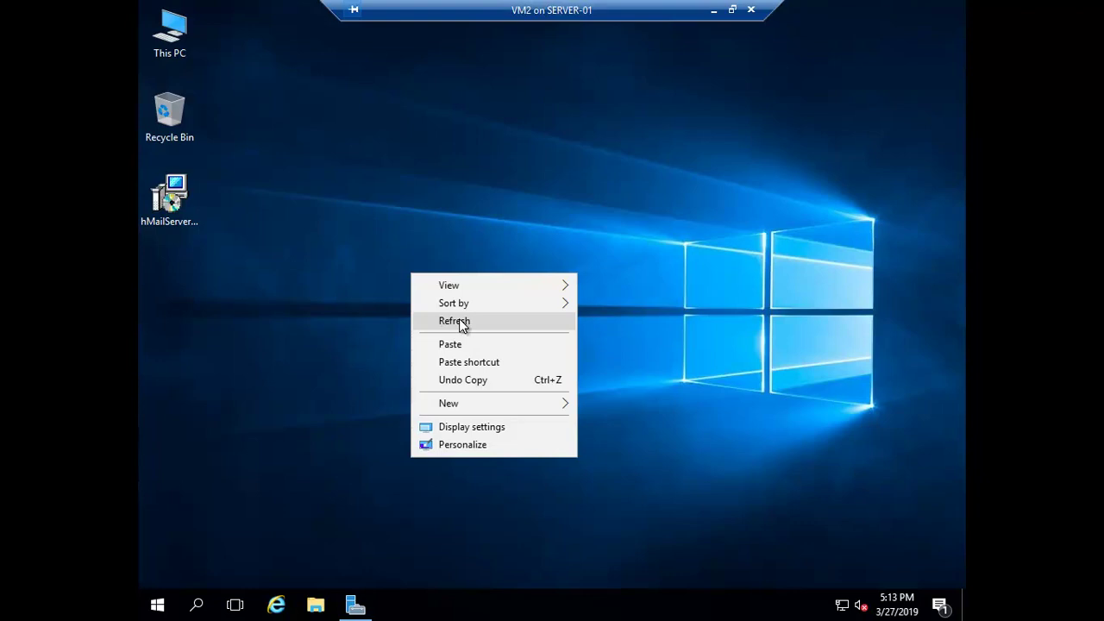
pyautogui.click(458, 321)
pyautogui.doubleClick(167, 212)
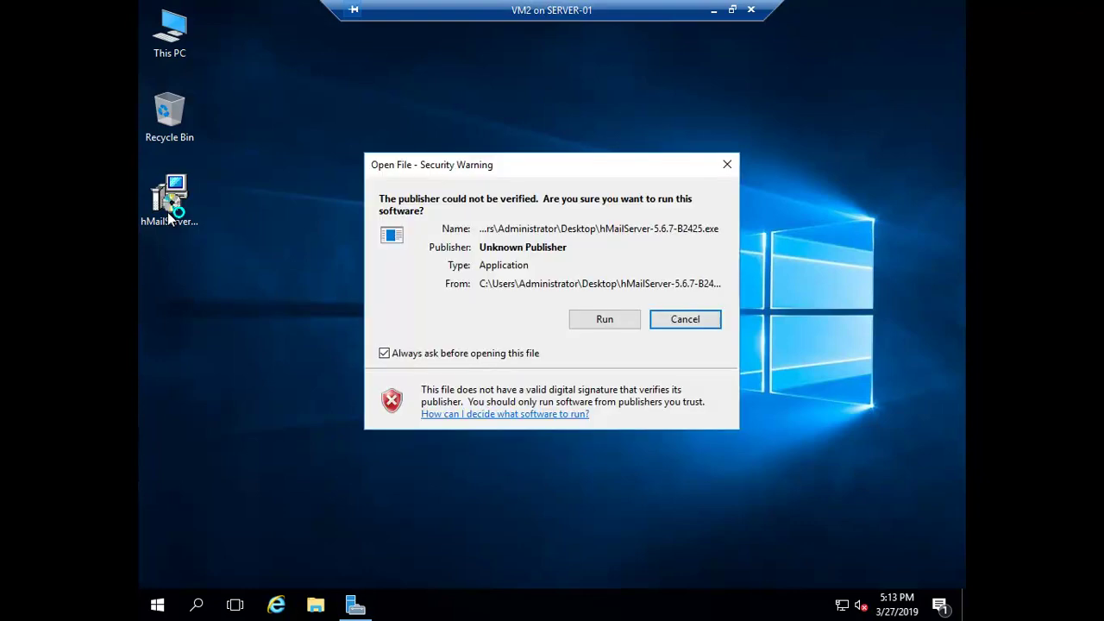
pyautogui.click(607, 320)
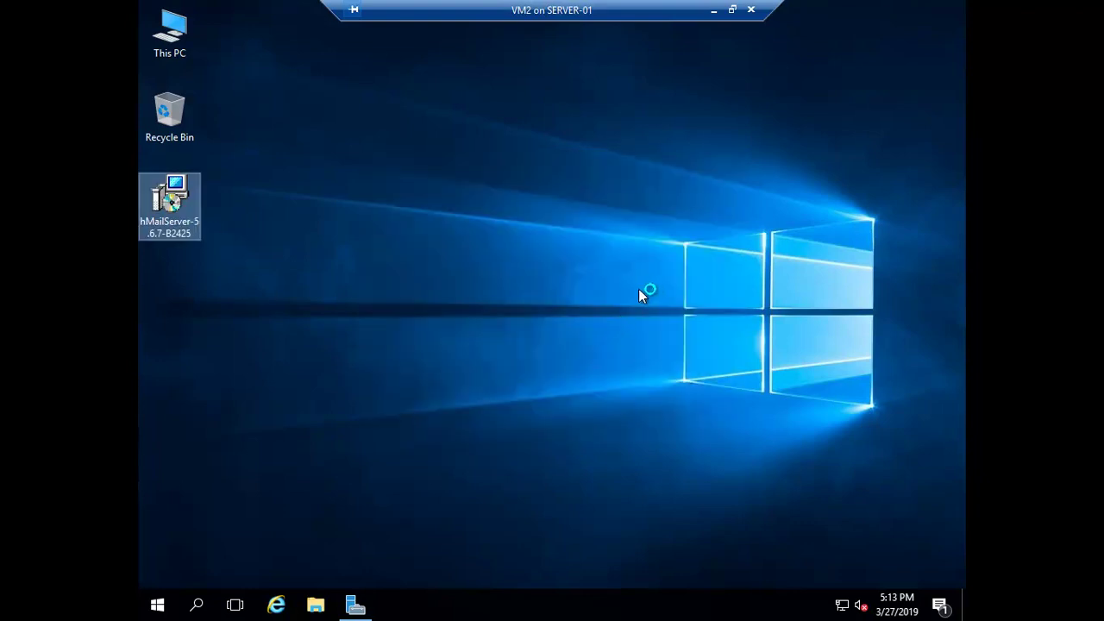
# Accept the license and keep default location, full install, built-in database and Start Menu folder
pyautogui.click(389, 370)
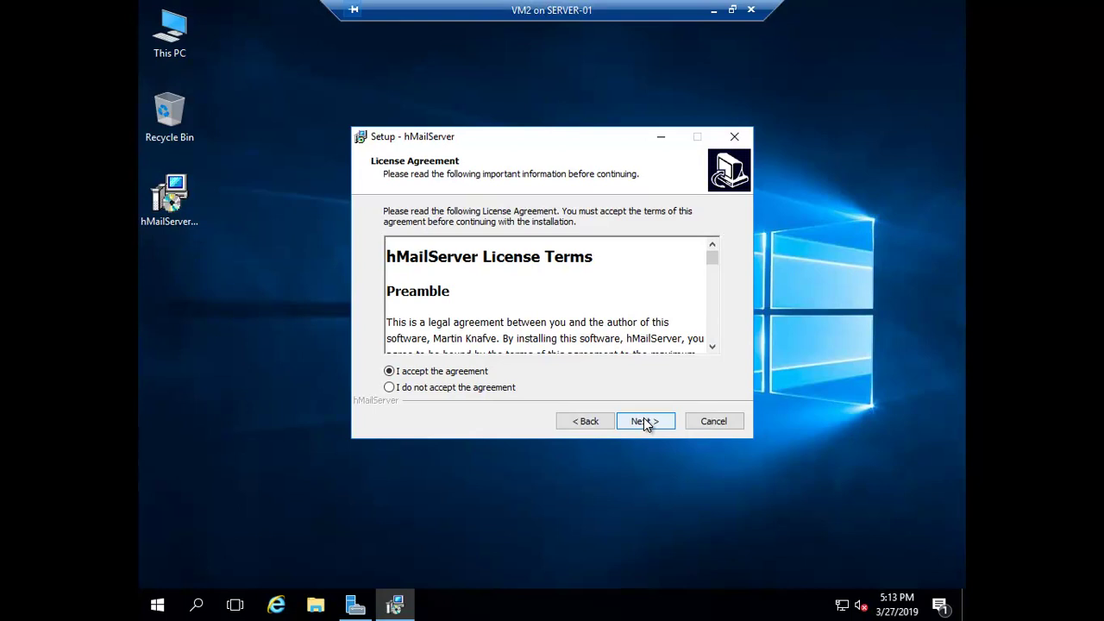
pyautogui.click(646, 423)
pyautogui.click(645, 422)
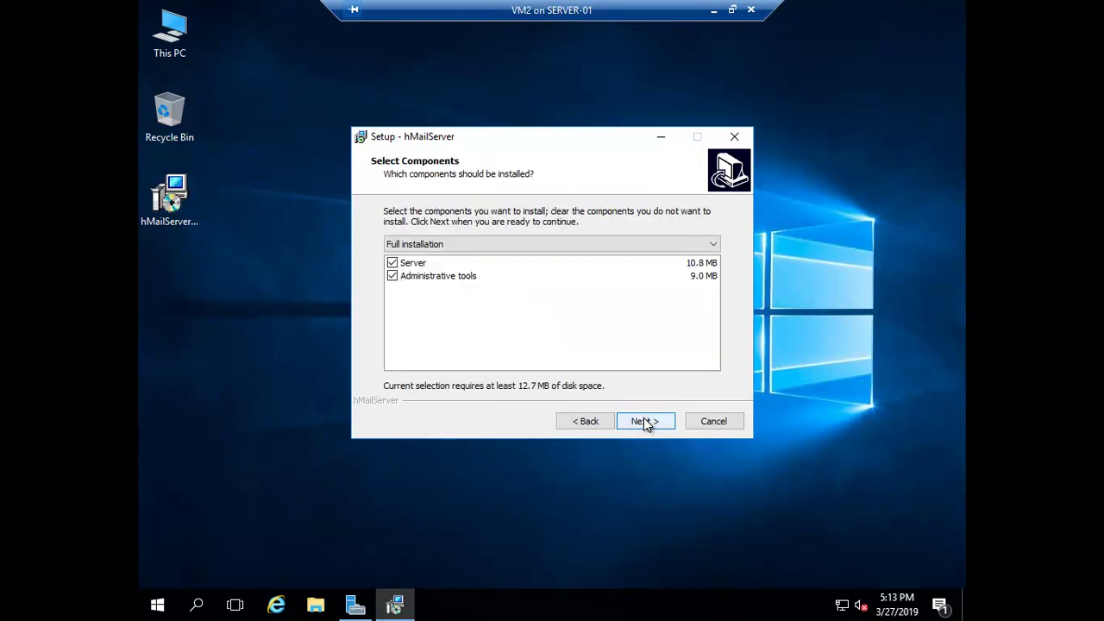
pyautogui.click(645, 423)
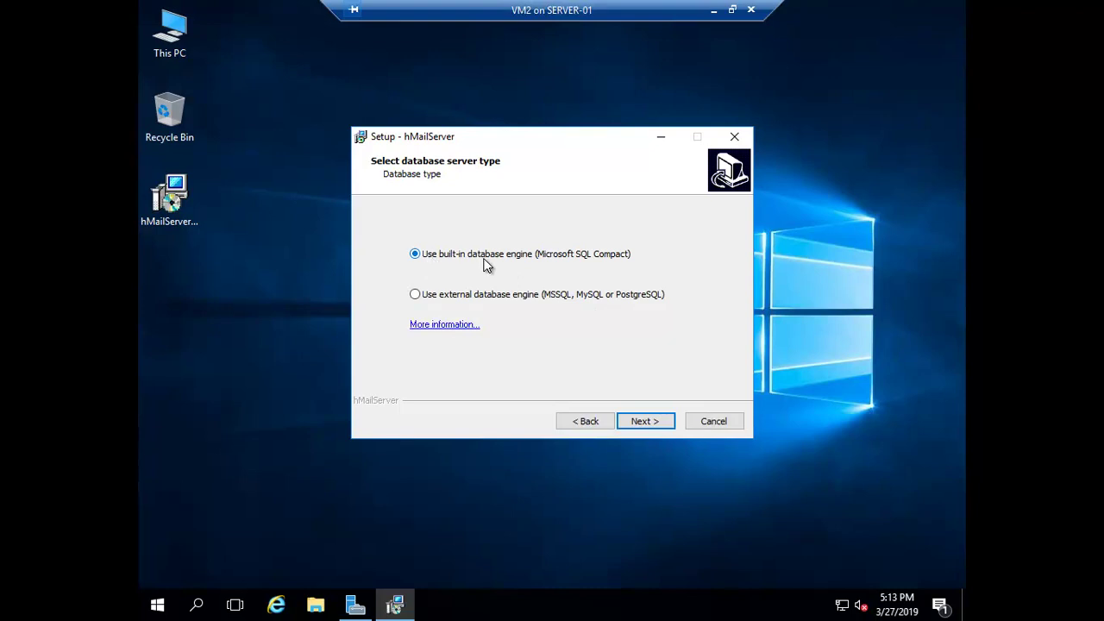
pyautogui.click(640, 422)
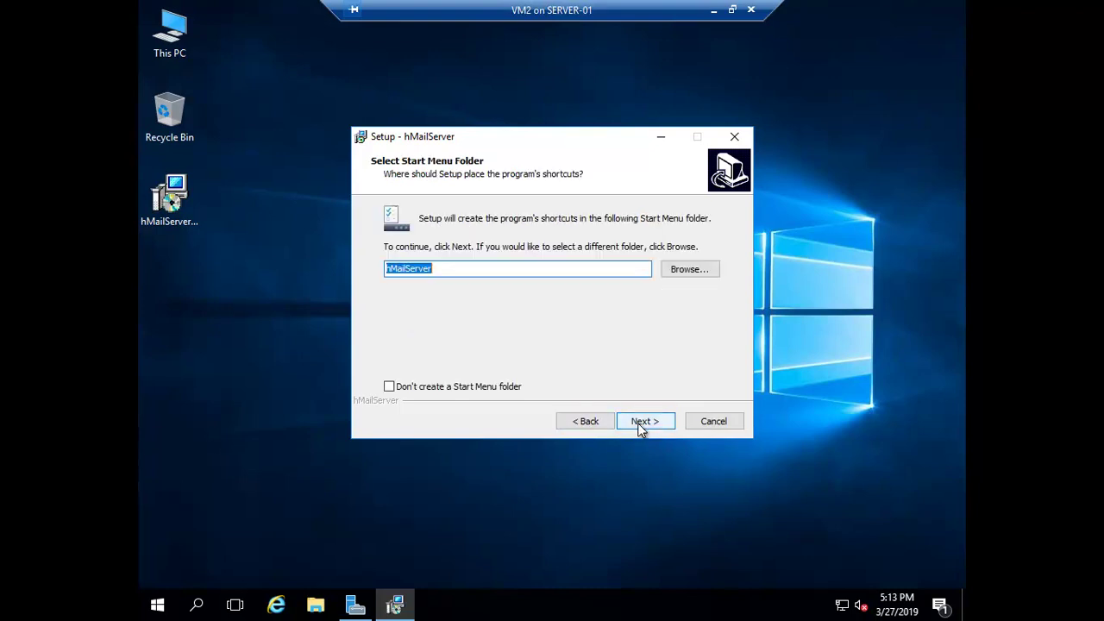
pyautogui.click(640, 422)
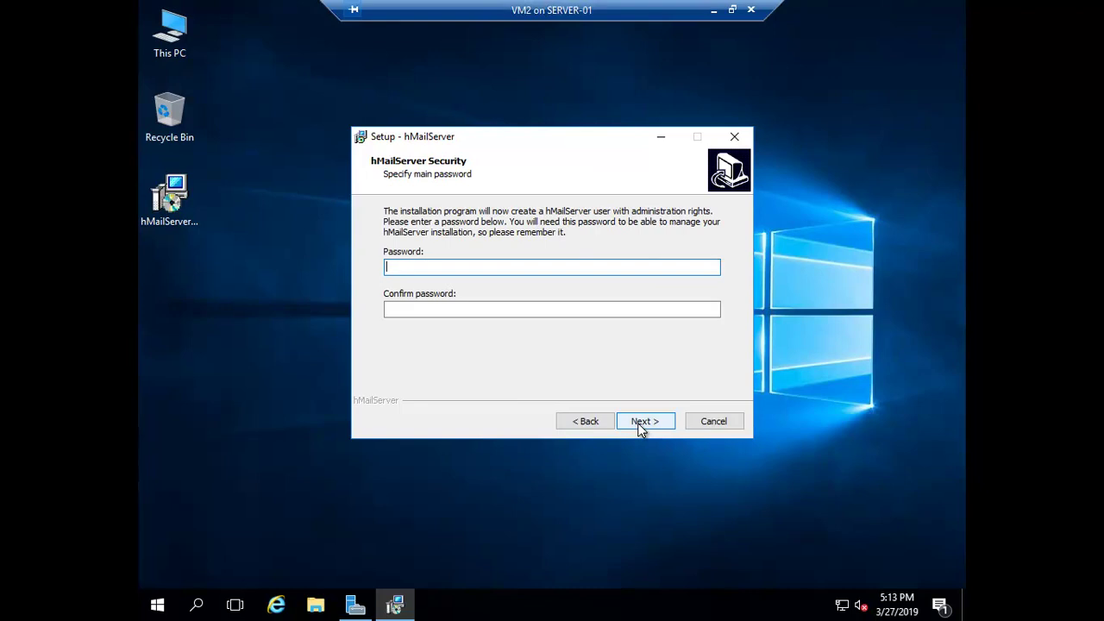
# Enter and confirm the administrator password, install hMailServer, and finish the wizard
pyautogui.press('Tab')
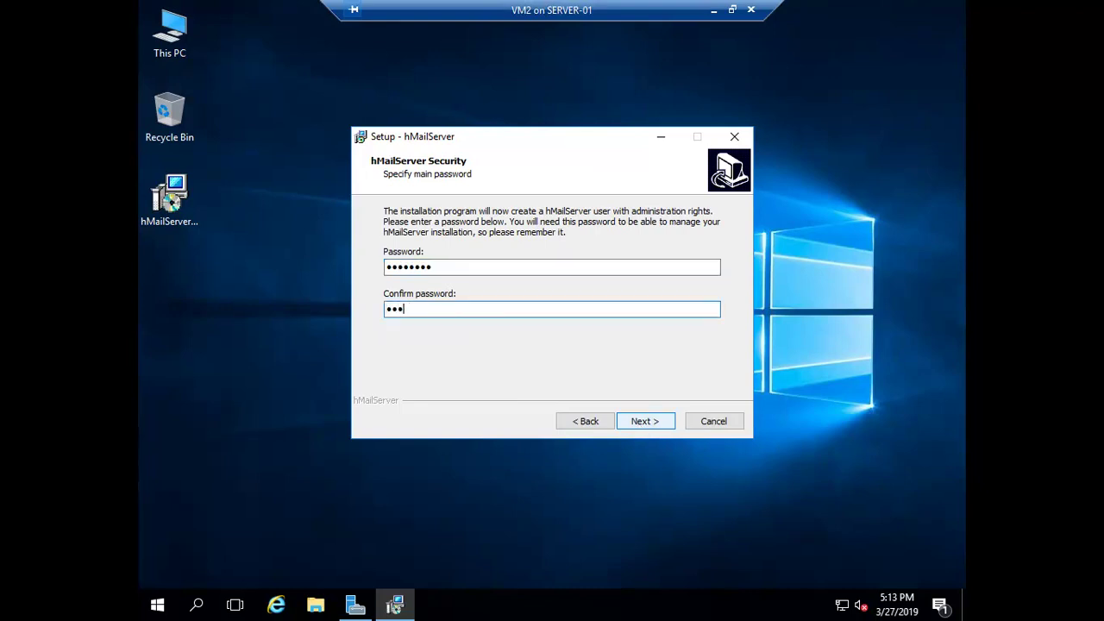
pyautogui.click(647, 421)
pyautogui.click(646, 421)
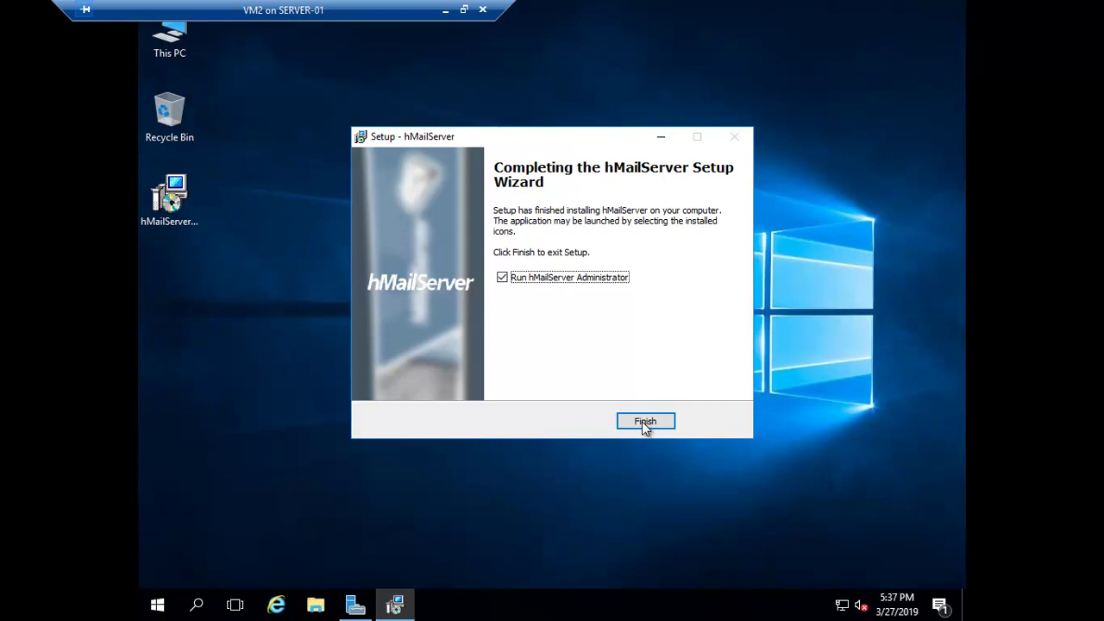
pyautogui.click(645, 421)
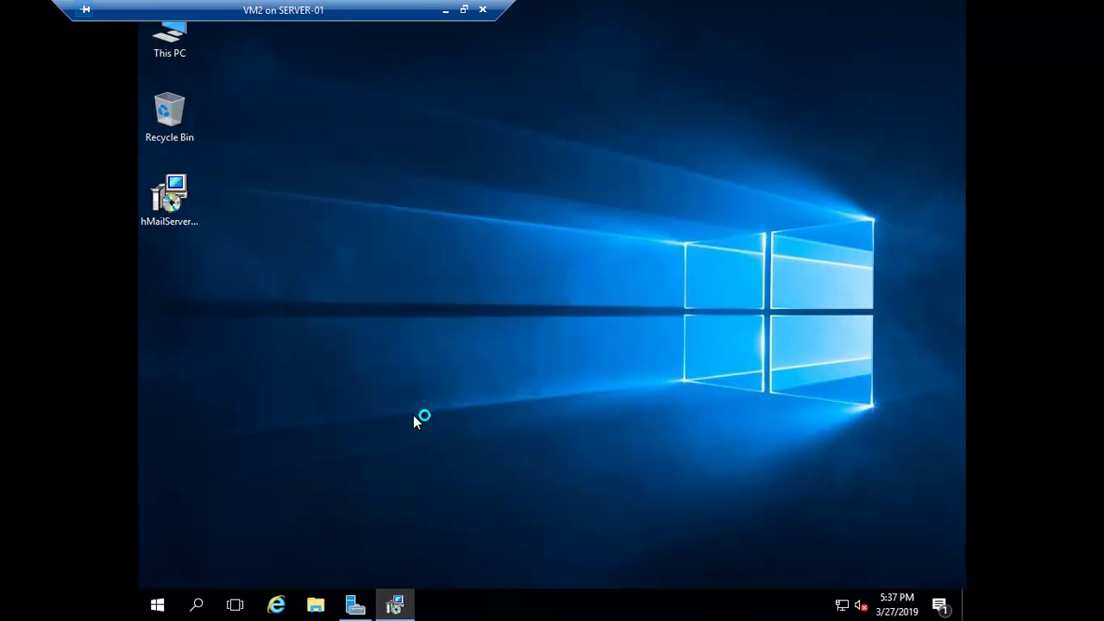
# Start hMailServer Administrator and connect to localhost with the administrator password
pyautogui.click(157, 608)
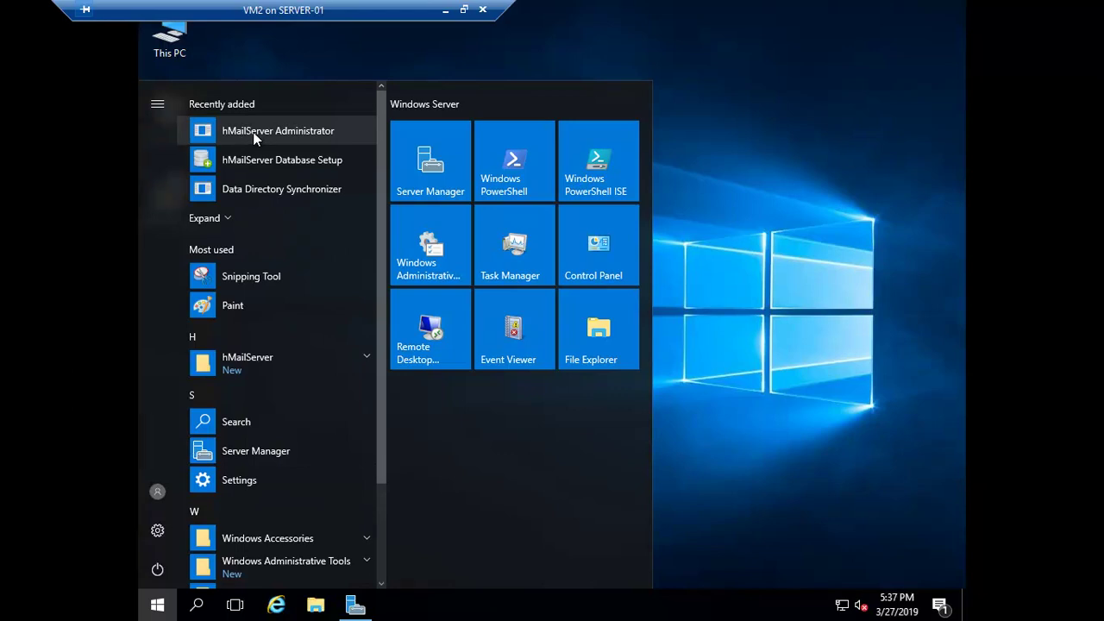
pyautogui.click(253, 132)
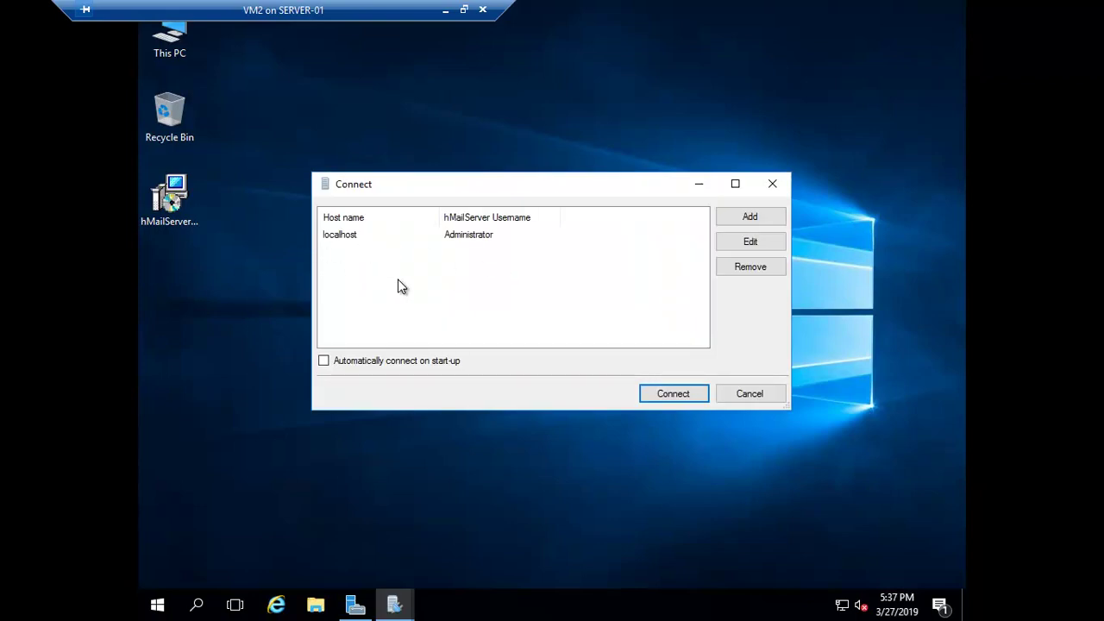
pyautogui.click(678, 393)
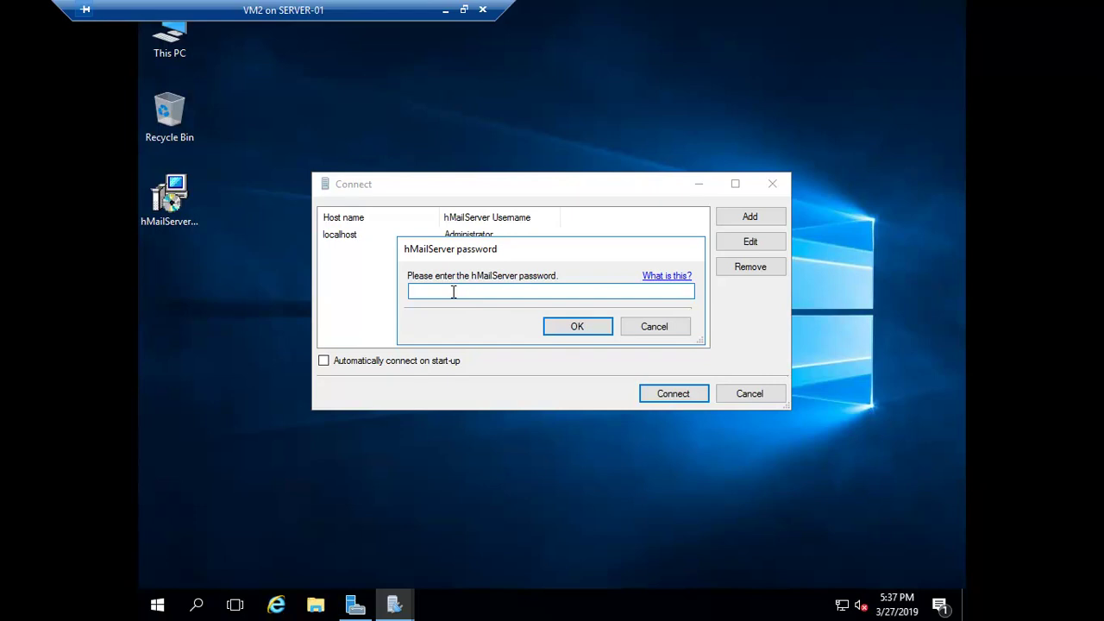
pyautogui.write('********')
pyautogui.click(578, 331)
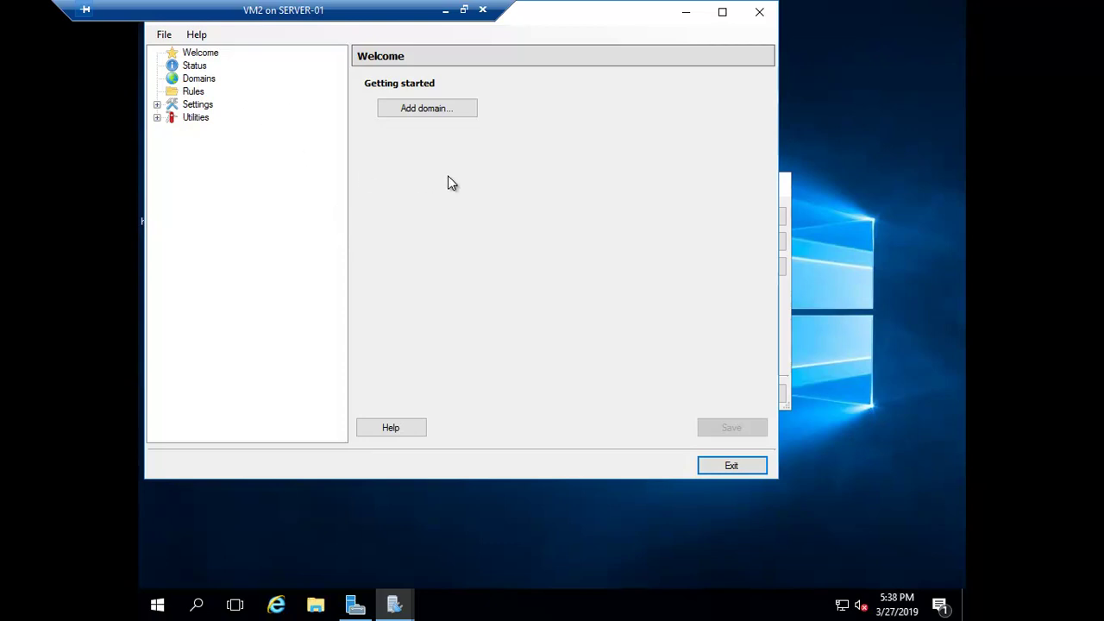
# Add and save the new mail domain gogreens.online
pyautogui.click(420, 110)
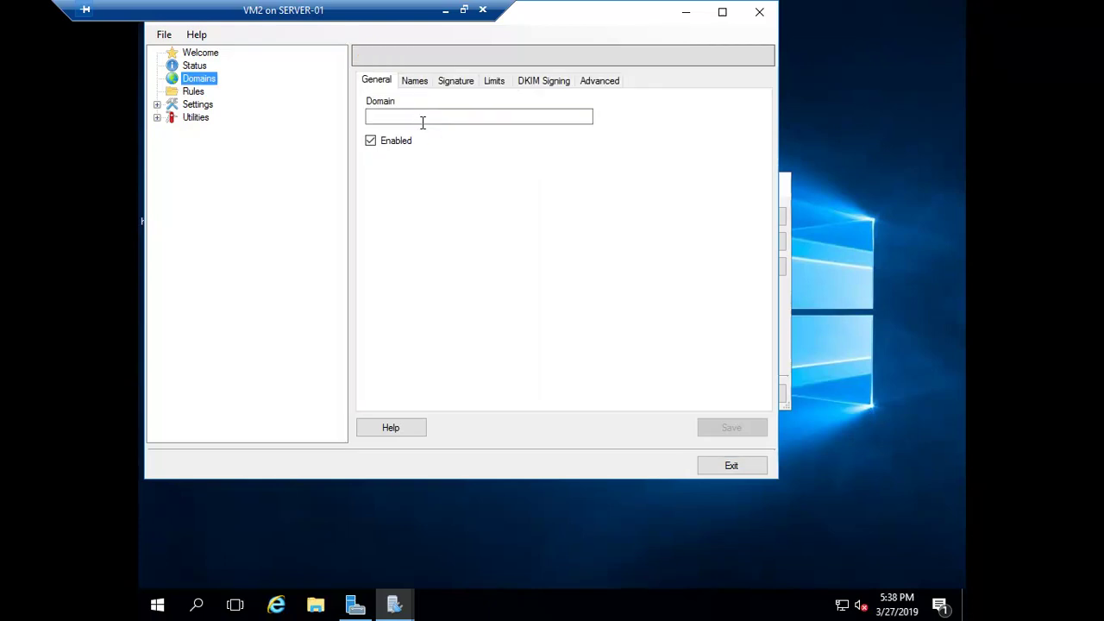
pyautogui.click(406, 117)
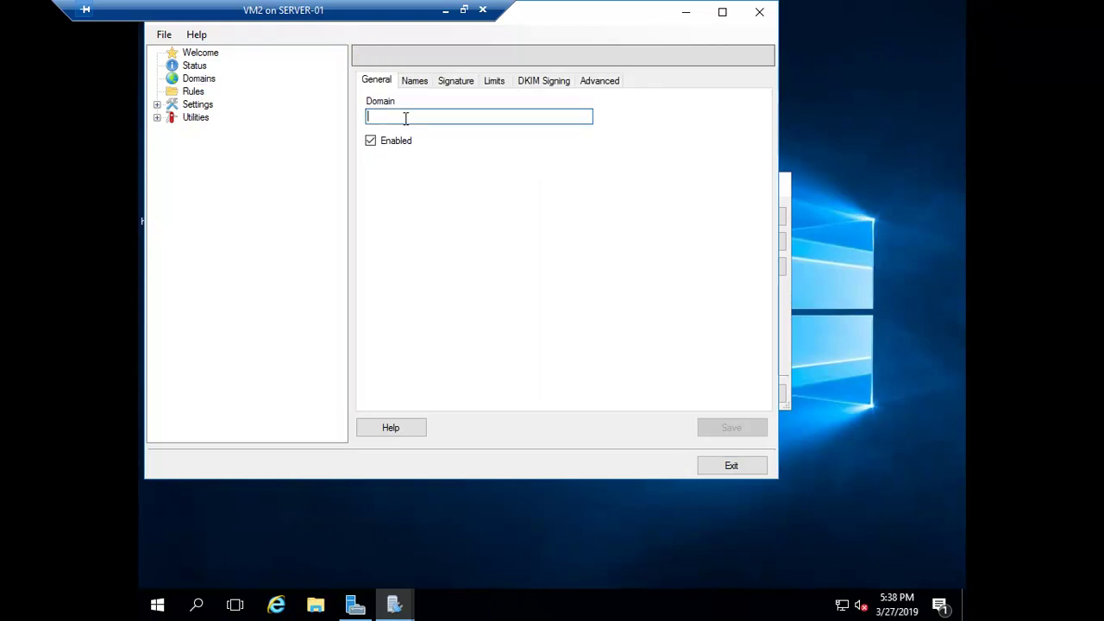
pyautogui.write('gogreens.online')
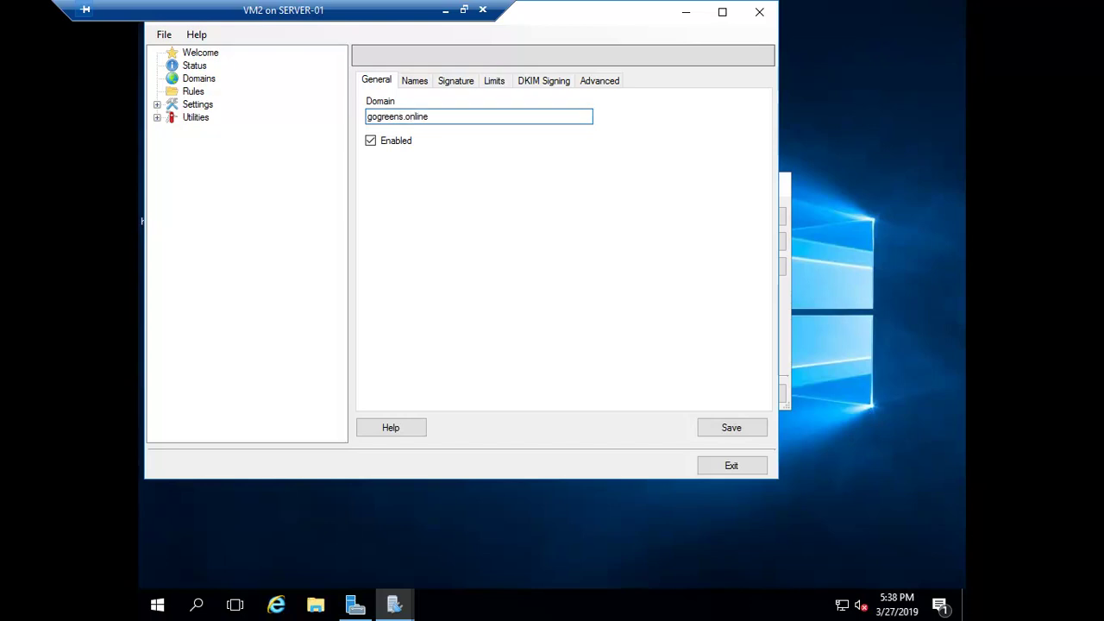
pyautogui.click(726, 429)
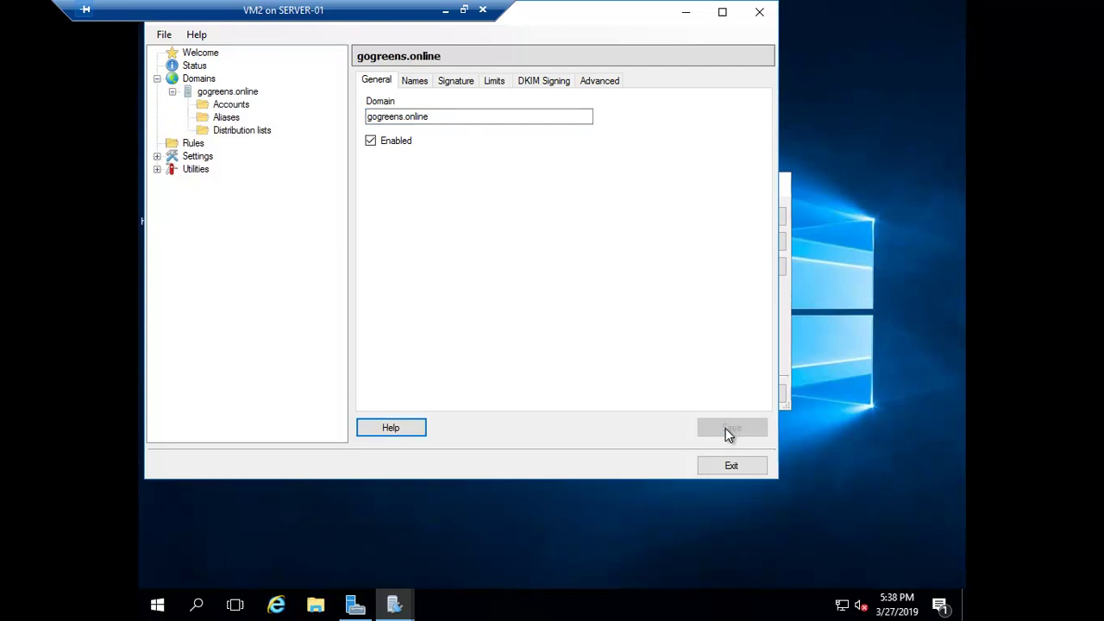
pyautogui.click(413, 81)
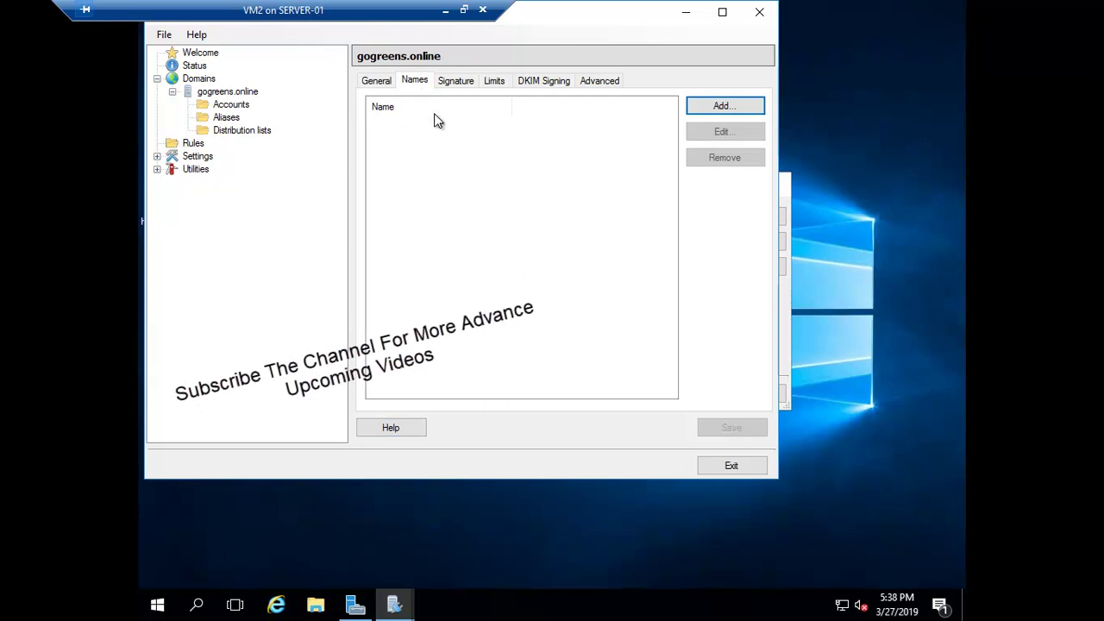
# Add the alias name Gogreen to the gogreens.online domain
pyautogui.click(712, 112)
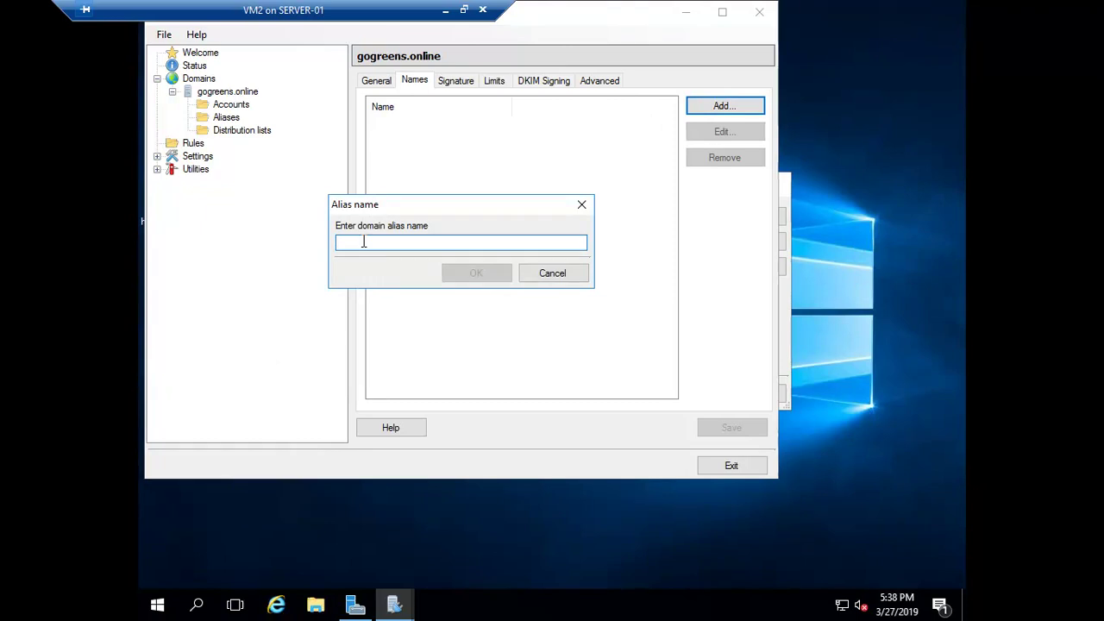
pyautogui.write('Gogre')
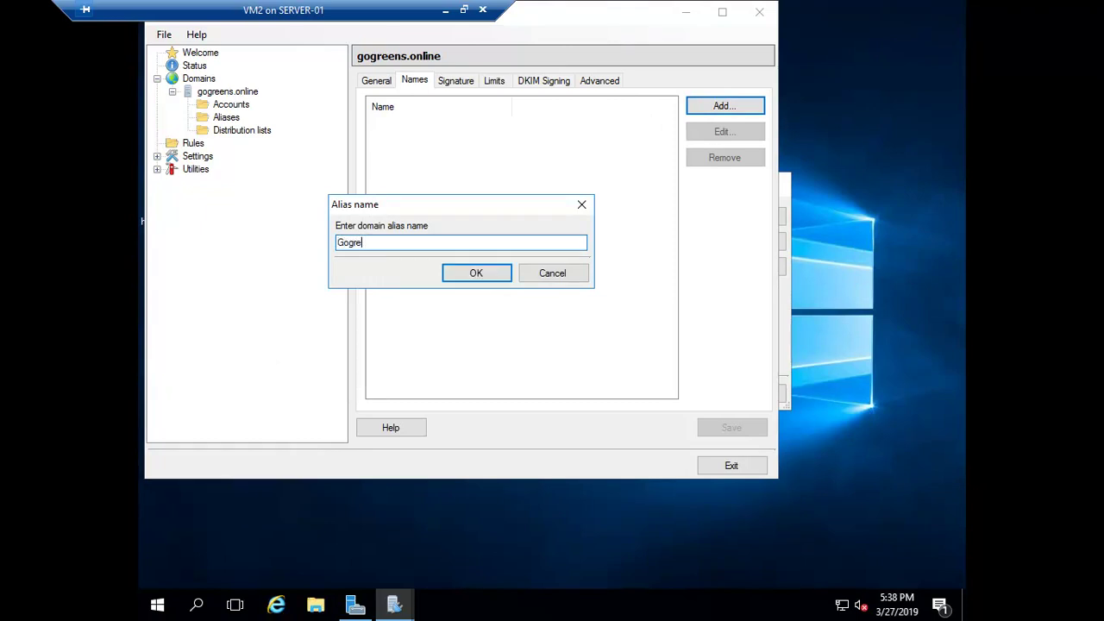
pyautogui.write('e E')
pyautogui.press('BackSpace')
pyautogui.press('BackSpace')
pyautogui.write('n')
pyautogui.click(460, 274)
# Review the domain's Signature, Limits, DKIM Signing and Advanced settings, then show its Accounts list
pyautogui.click(453, 85)
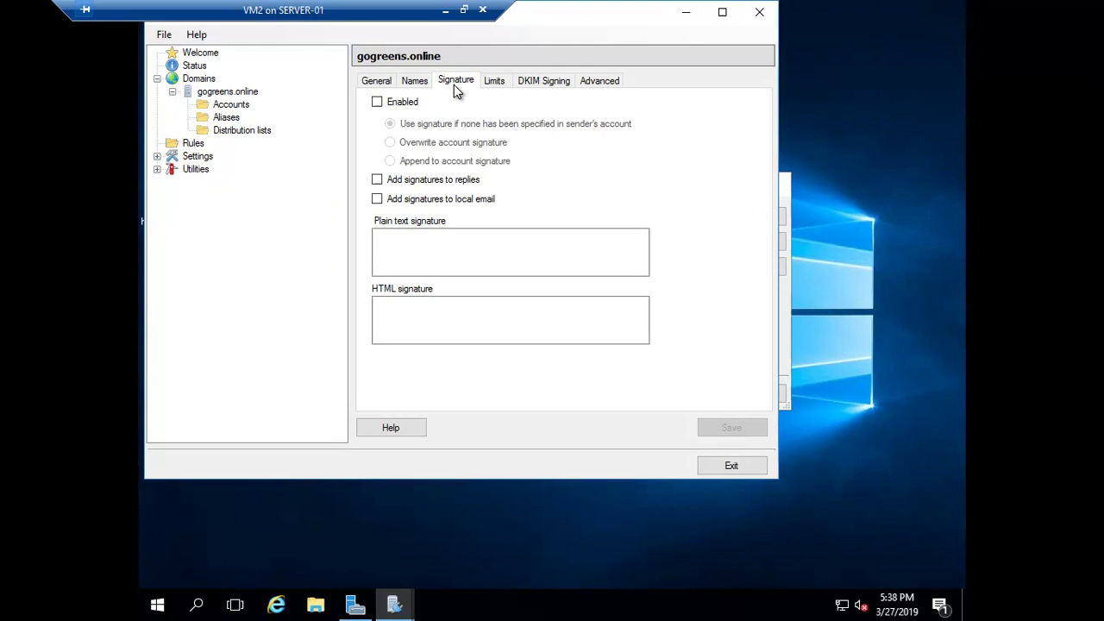
pyautogui.click(493, 81)
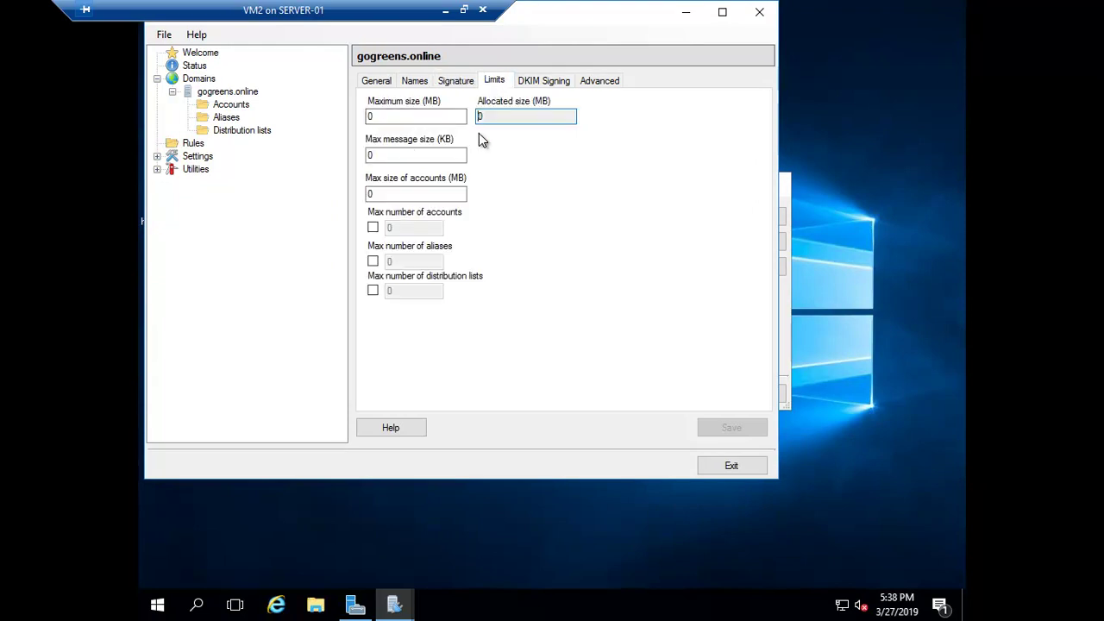
pyautogui.click(541, 81)
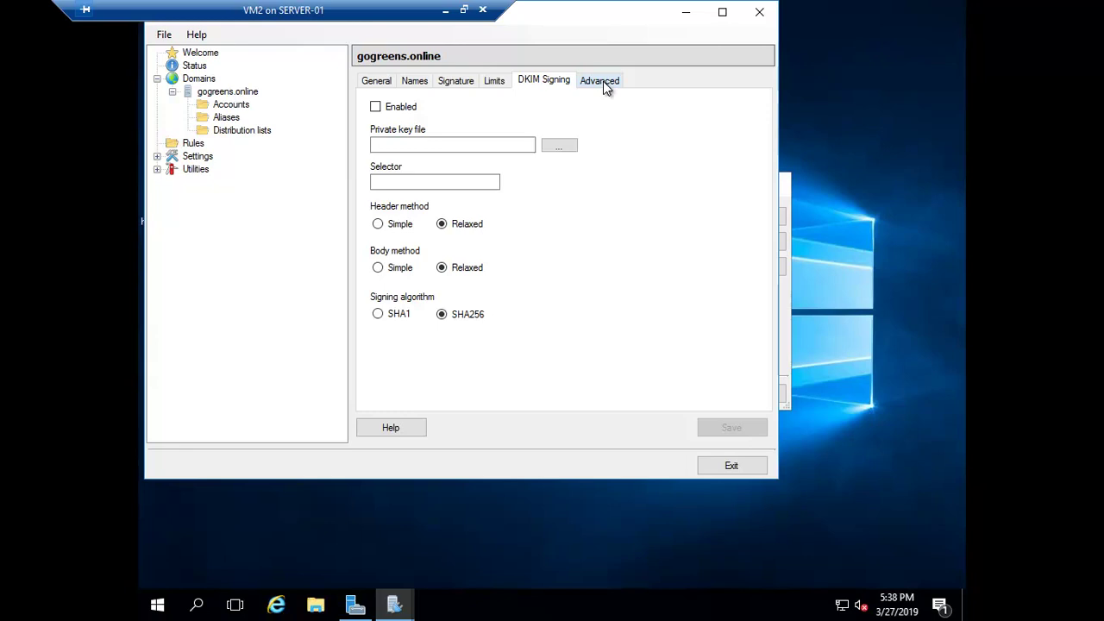
pyautogui.click(603, 81)
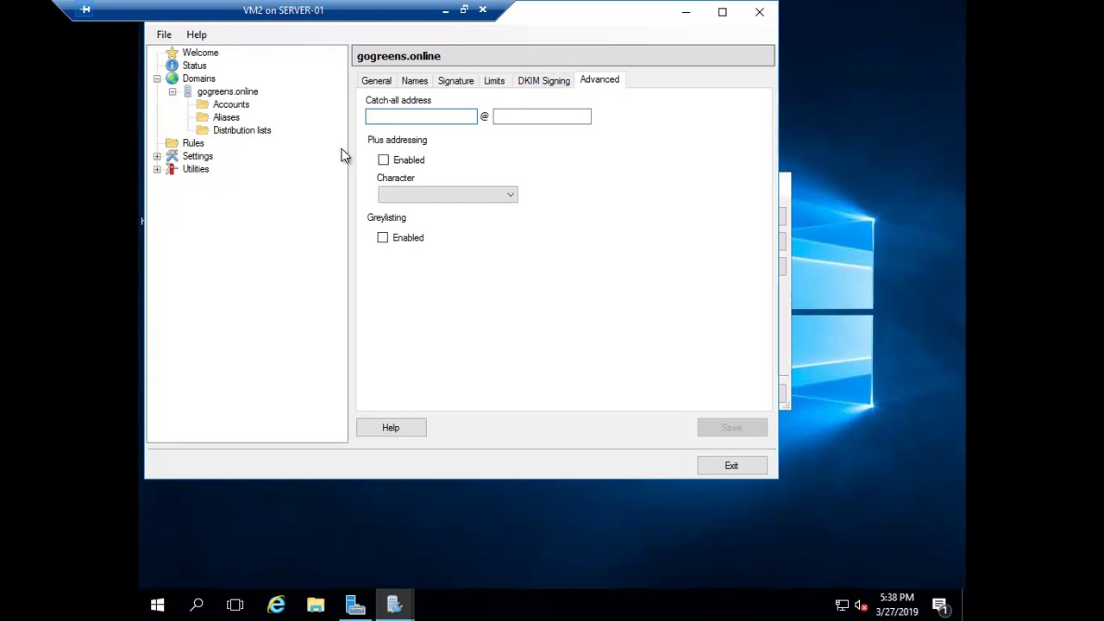
pyautogui.click(231, 104)
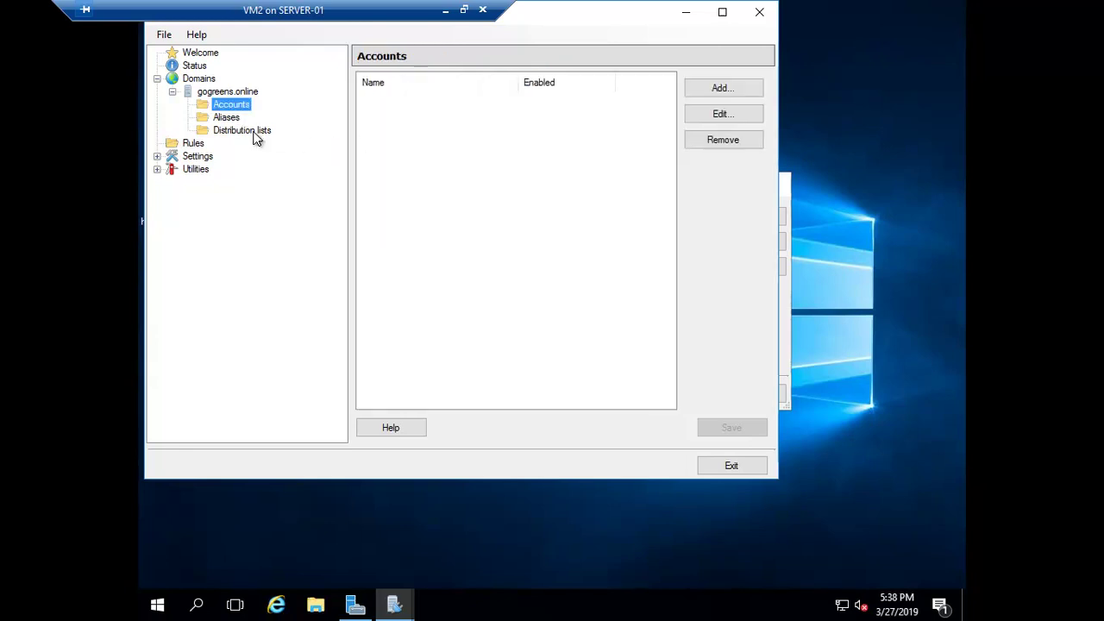
pyautogui.click(720, 90)
pyautogui.click(431, 117)
pyautogui.write('user1')
pyautogui.press('Tab')
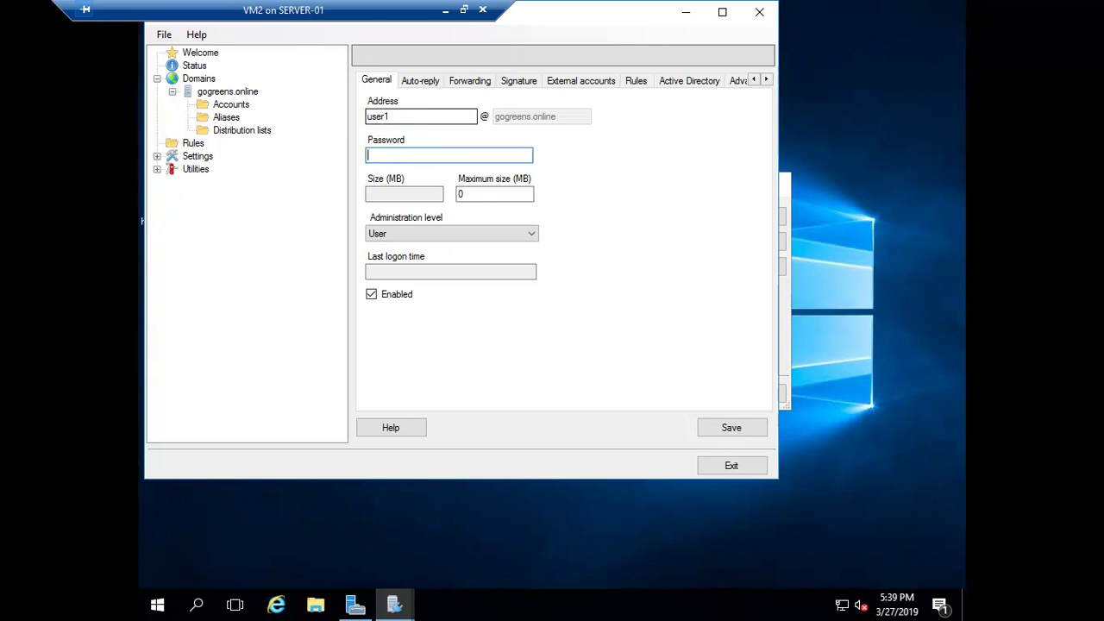
pyautogui.write('********')
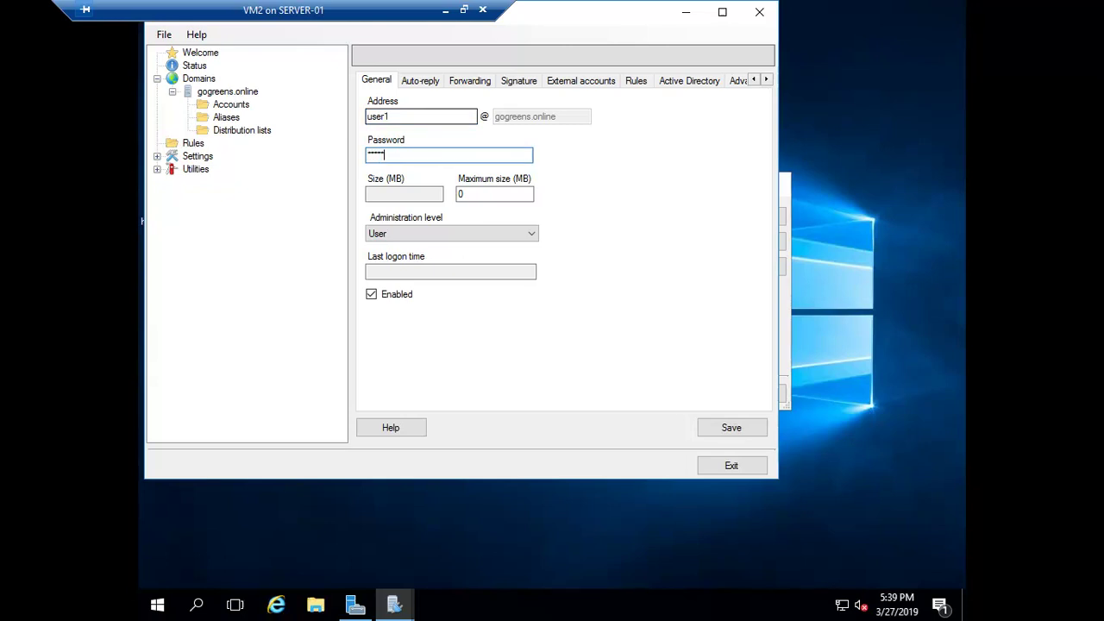
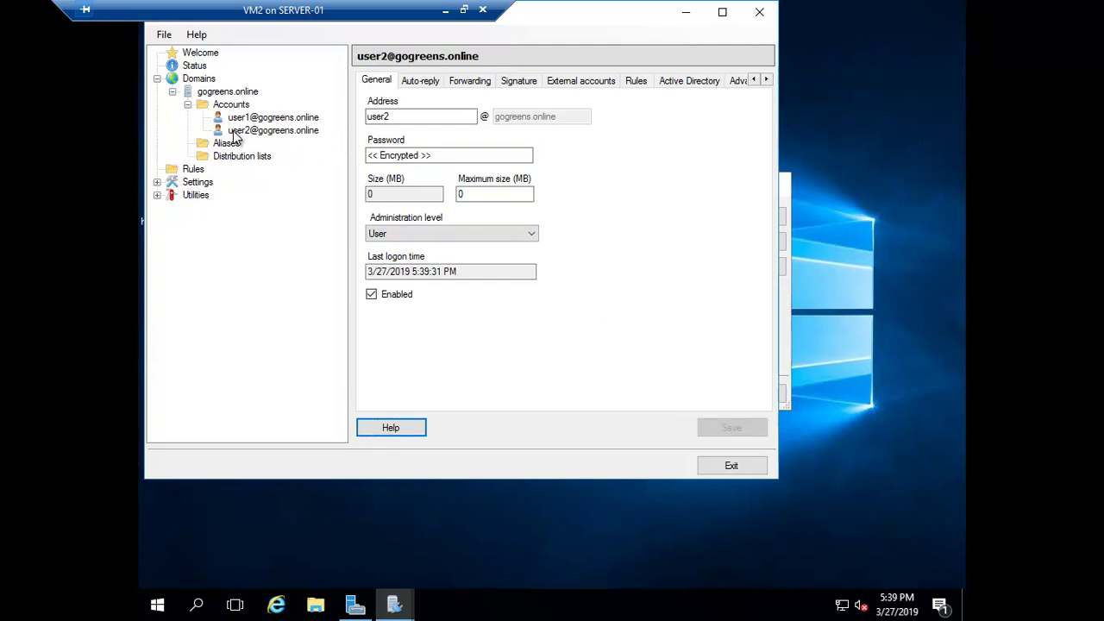
pyautogui.click(238, 130)
pyautogui.click(245, 118)
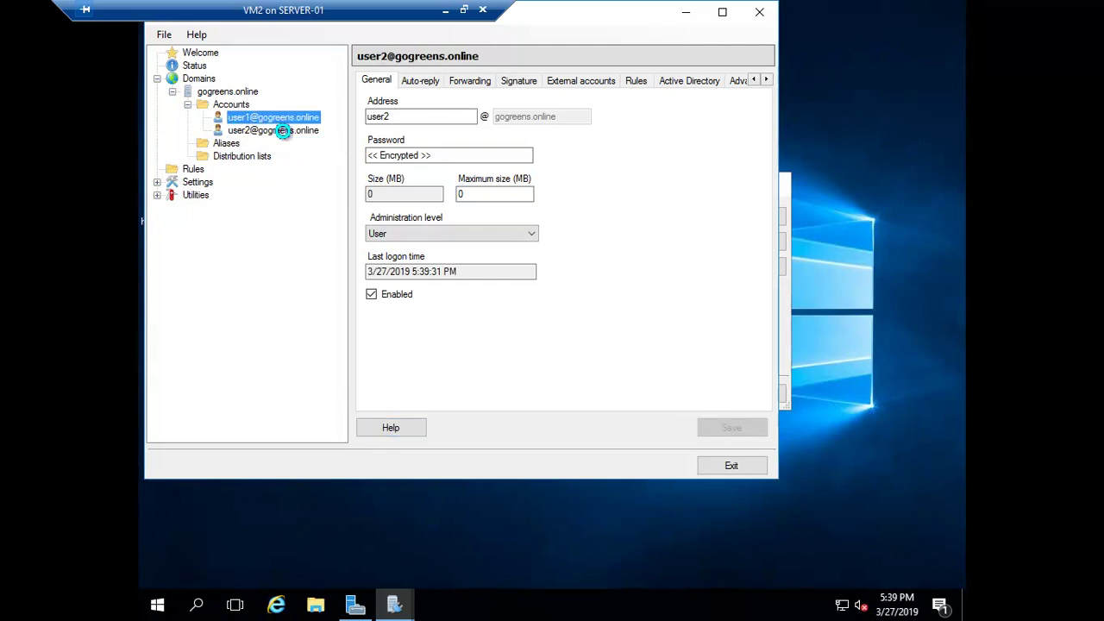
pyautogui.click(273, 134)
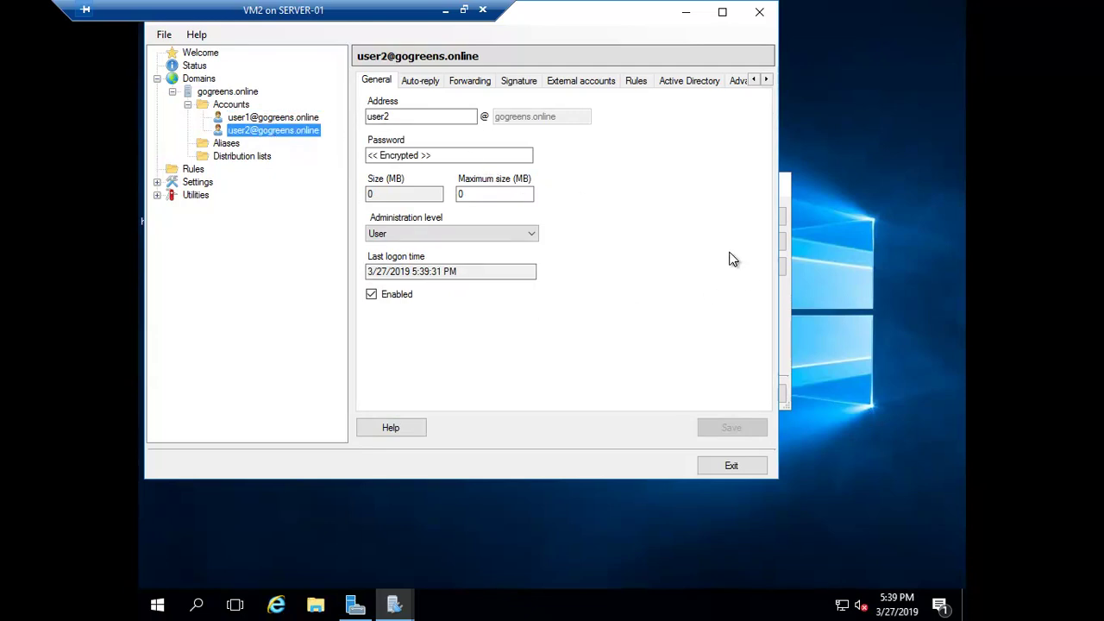
pyautogui.click(785, 302)
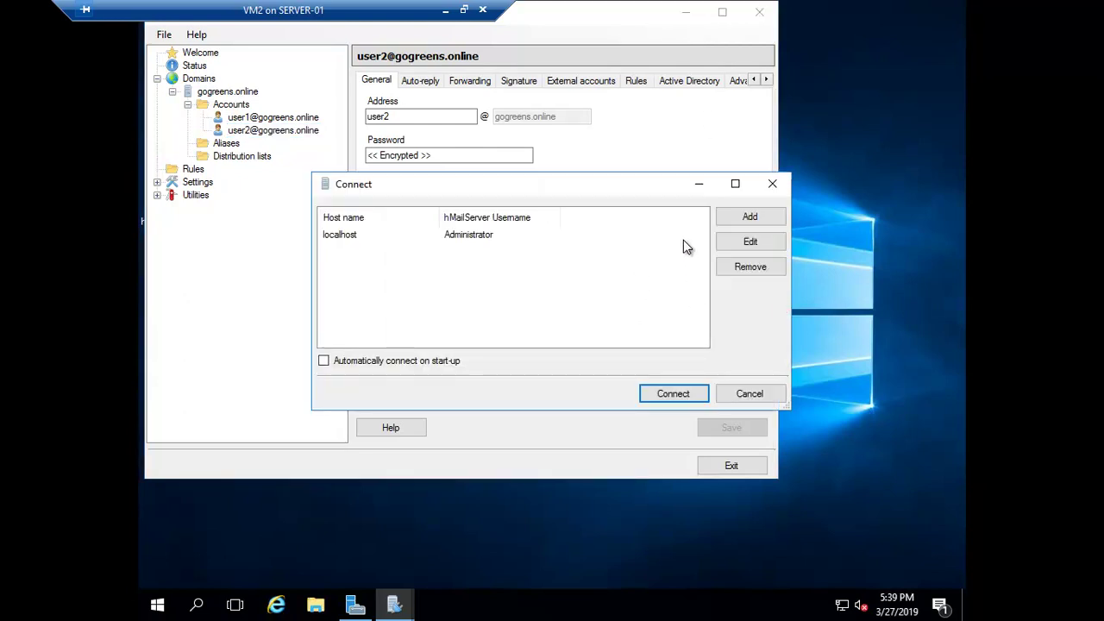
pyautogui.click(693, 184)
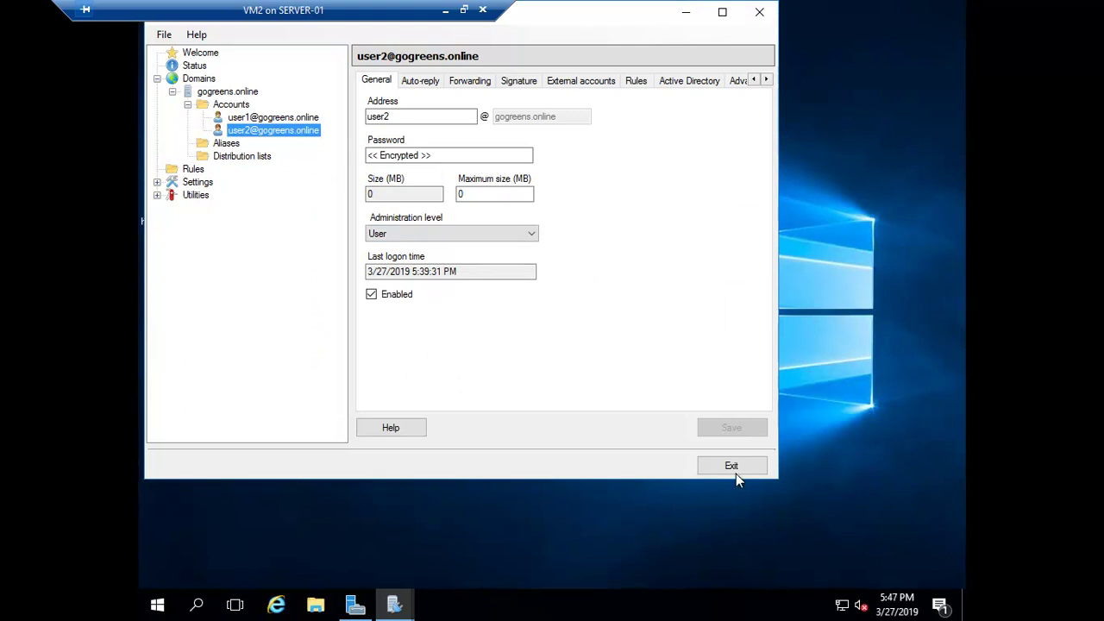
pyautogui.click(357, 607)
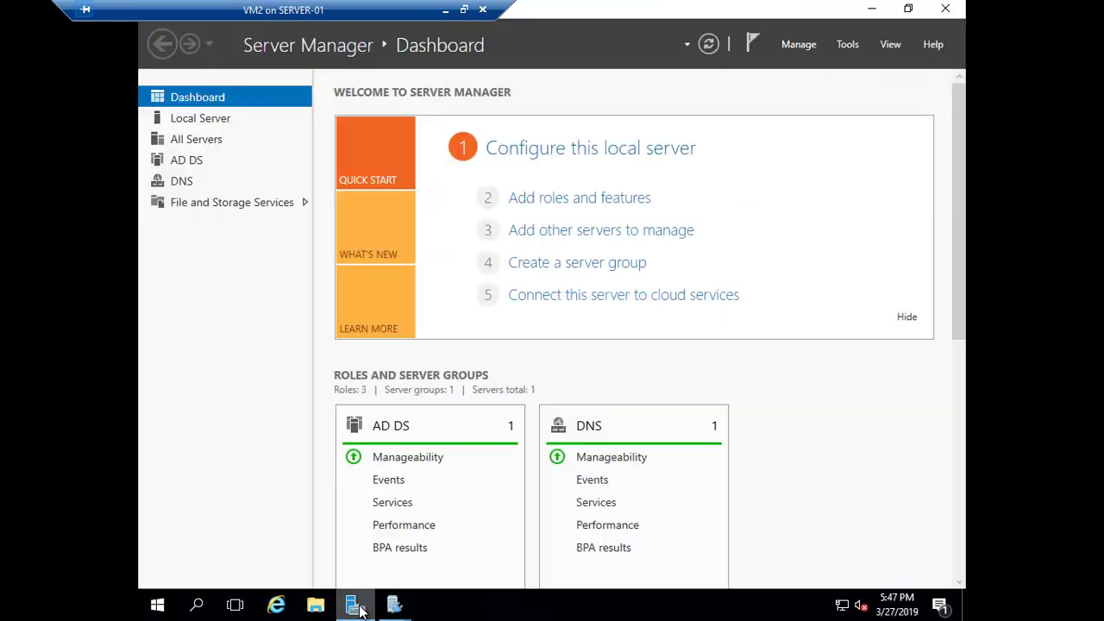
# Open Active Directory Users and Computers and add the Email_Users organizational unit under gogreens.online
pyautogui.click(794, 47)
pyautogui.click(795, 47)
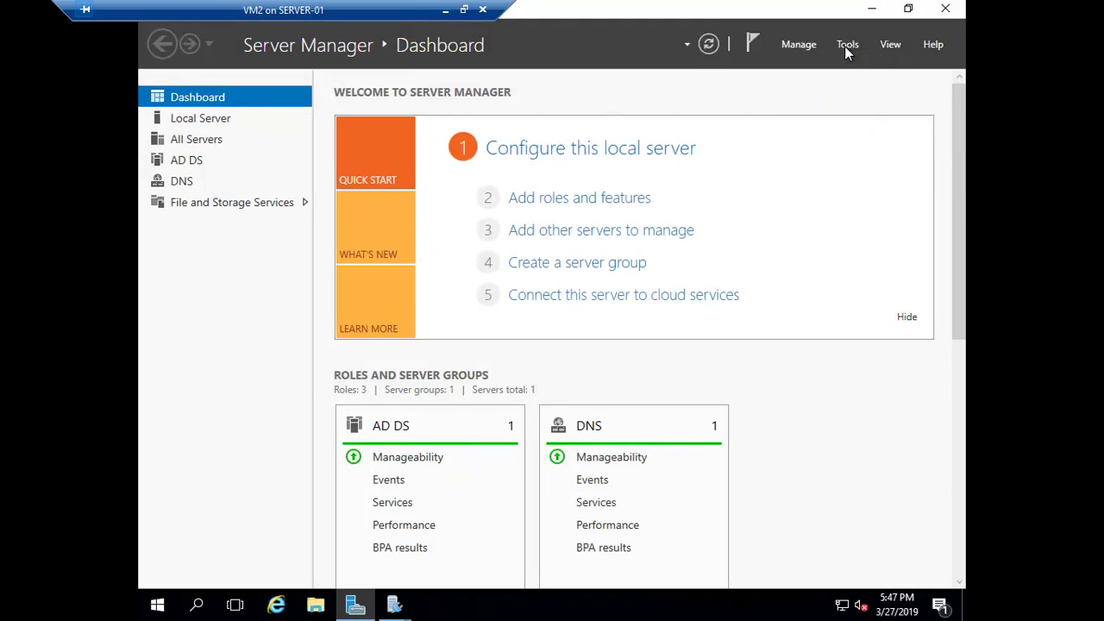
pyautogui.click(844, 48)
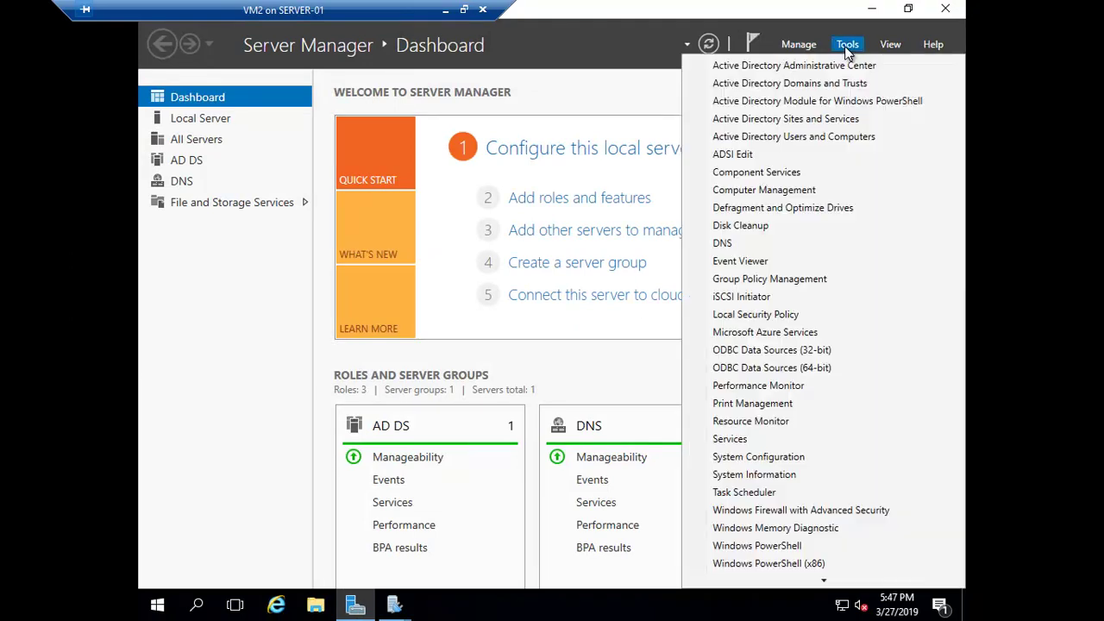
pyautogui.click(773, 138)
pyautogui.click(269, 177)
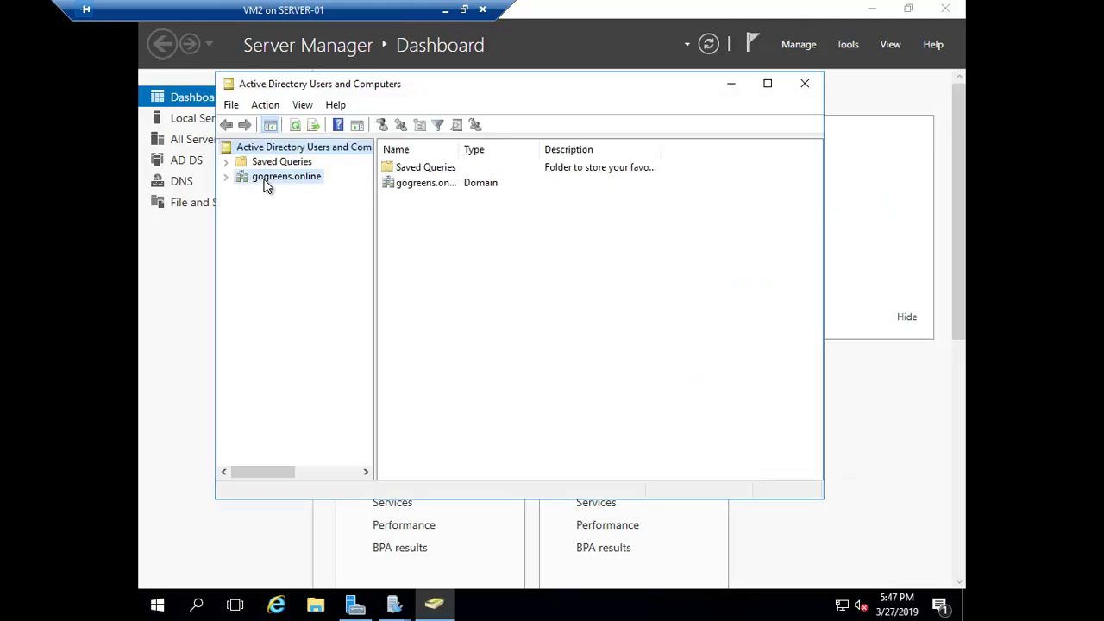
pyautogui.rightClick(271, 176)
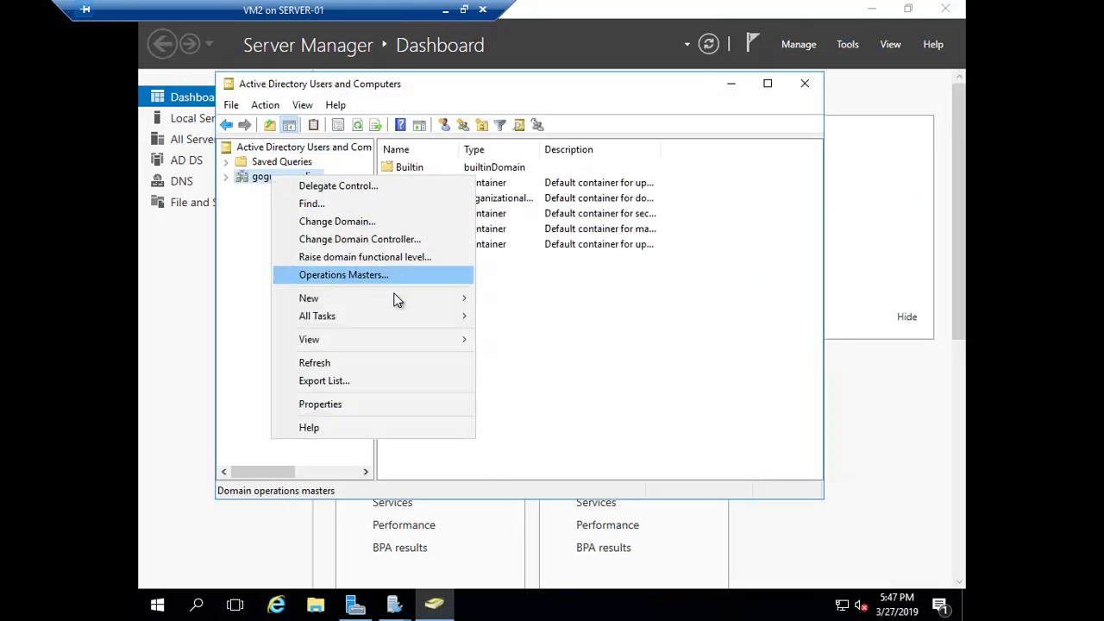
pyautogui.moveTo(396, 304)
pyautogui.click(537, 416)
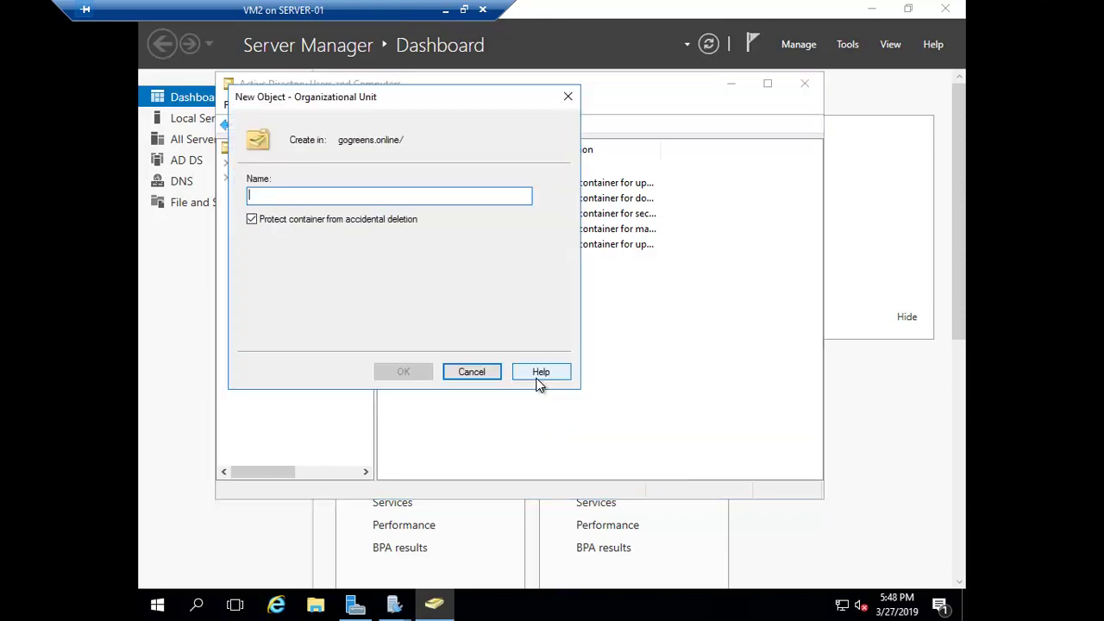
pyautogui.write('Em')
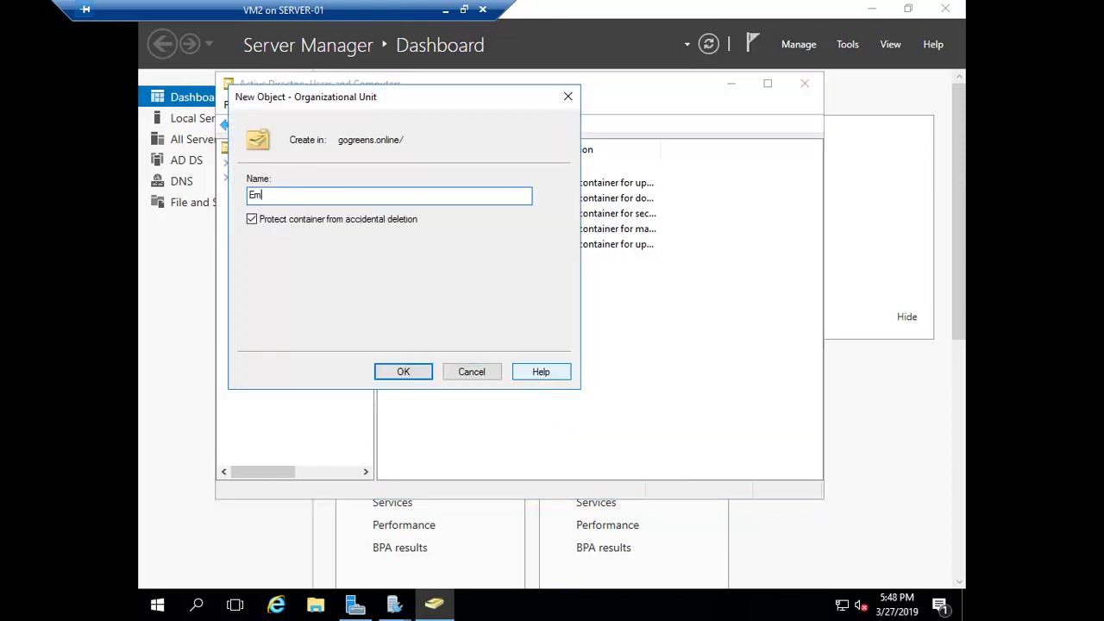
pyautogui.write('ail_Users')
pyautogui.press('Return')
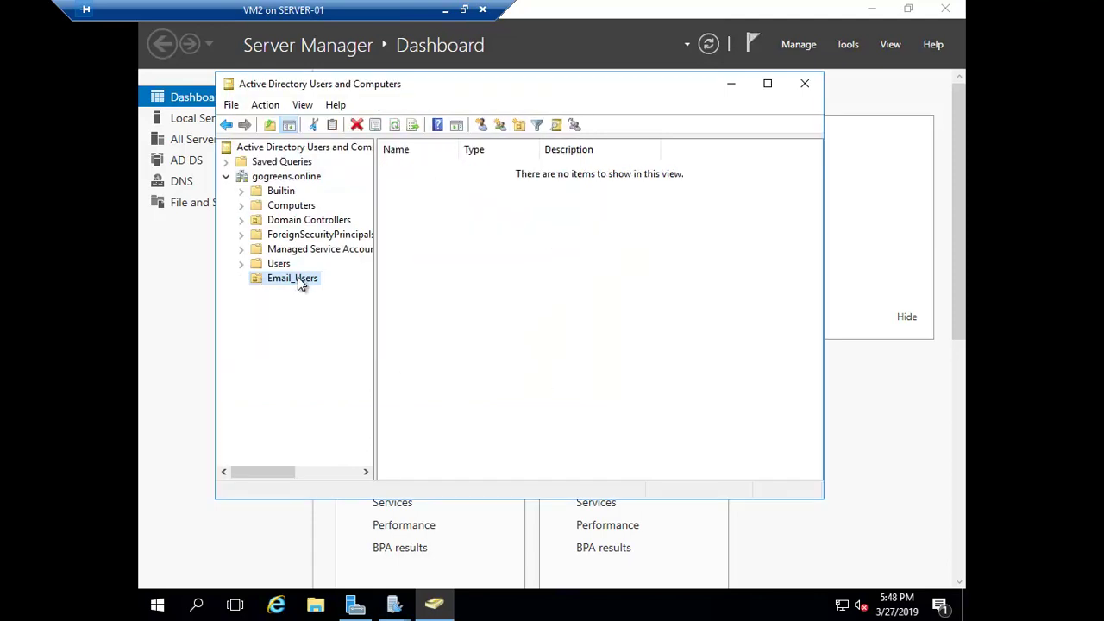
# Create user1 in Email_Users with a password, without forcing a change at next logon
pyautogui.rightClick(298, 277)
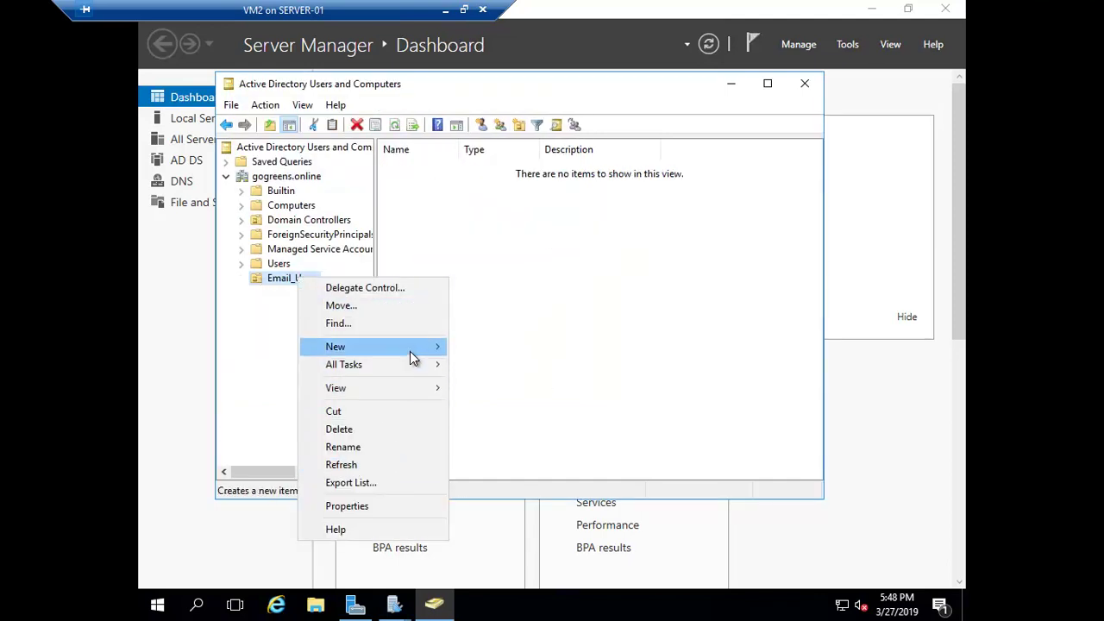
pyautogui.moveTo(410, 351)
pyautogui.click(498, 508)
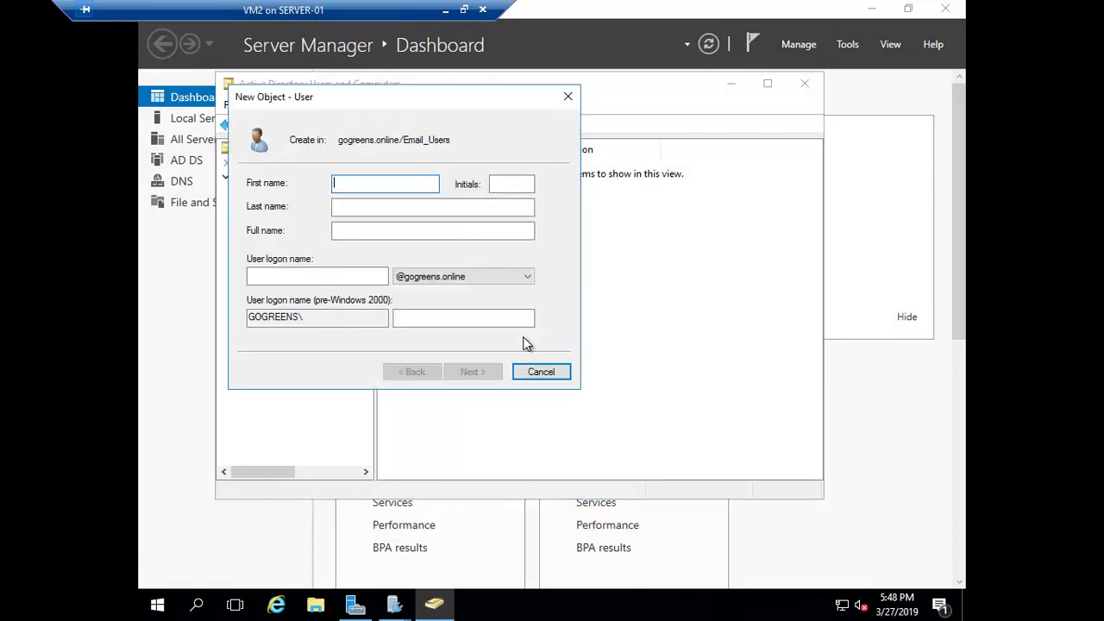
pyautogui.write('user1')
pyautogui.click(457, 373)
pyautogui.click(251, 236)
pyautogui.click(387, 186)
pyautogui.press('Tab')
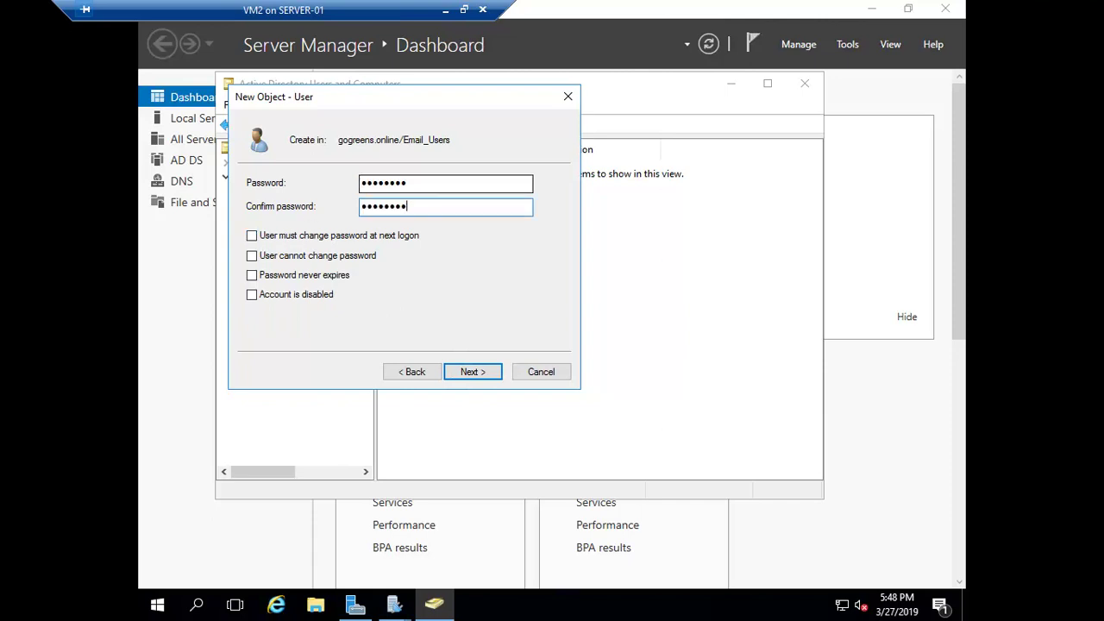
pyautogui.press('Return')
pyautogui.click(470, 370)
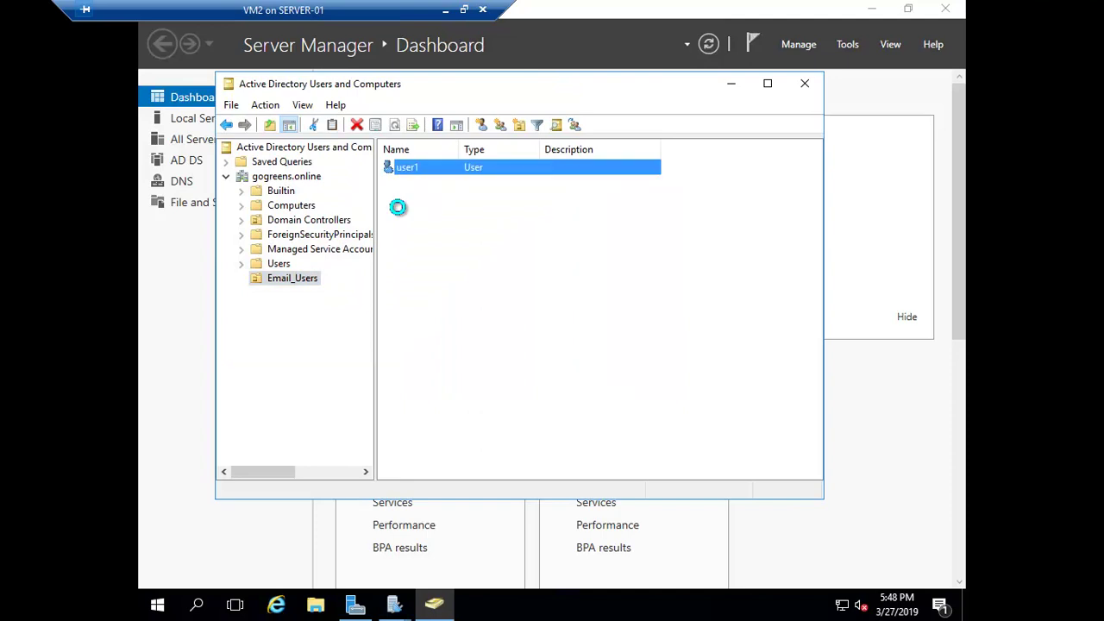
# Copy user1 to create user2 with its own password
pyautogui.rightClick(400, 171)
pyautogui.click(418, 182)
pyautogui.write('user2')
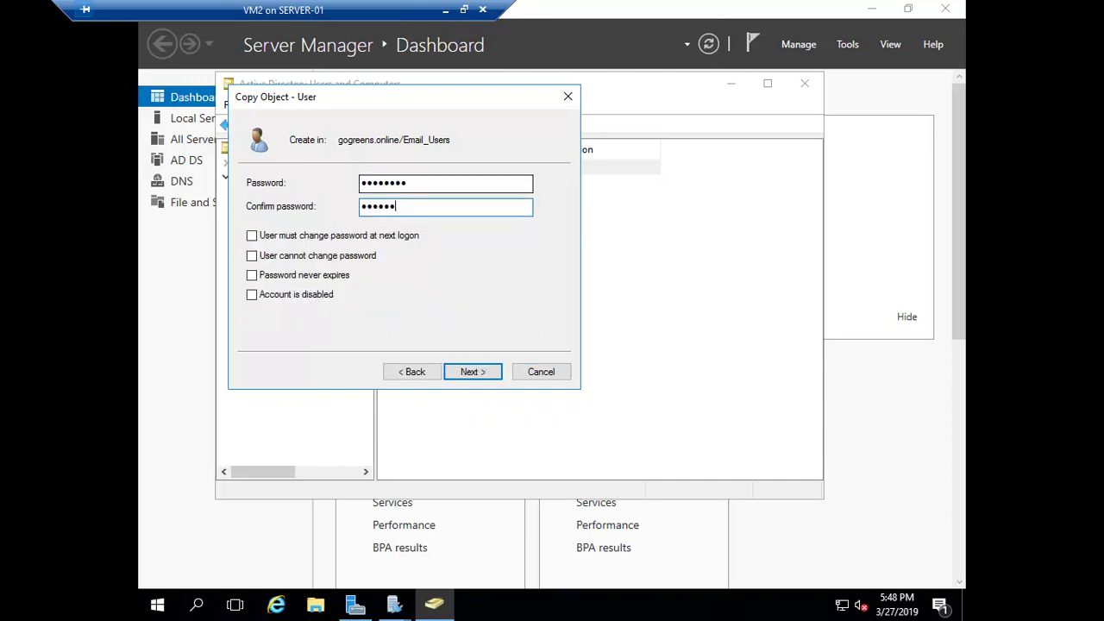
pyautogui.press('Return')
pyautogui.click(463, 378)
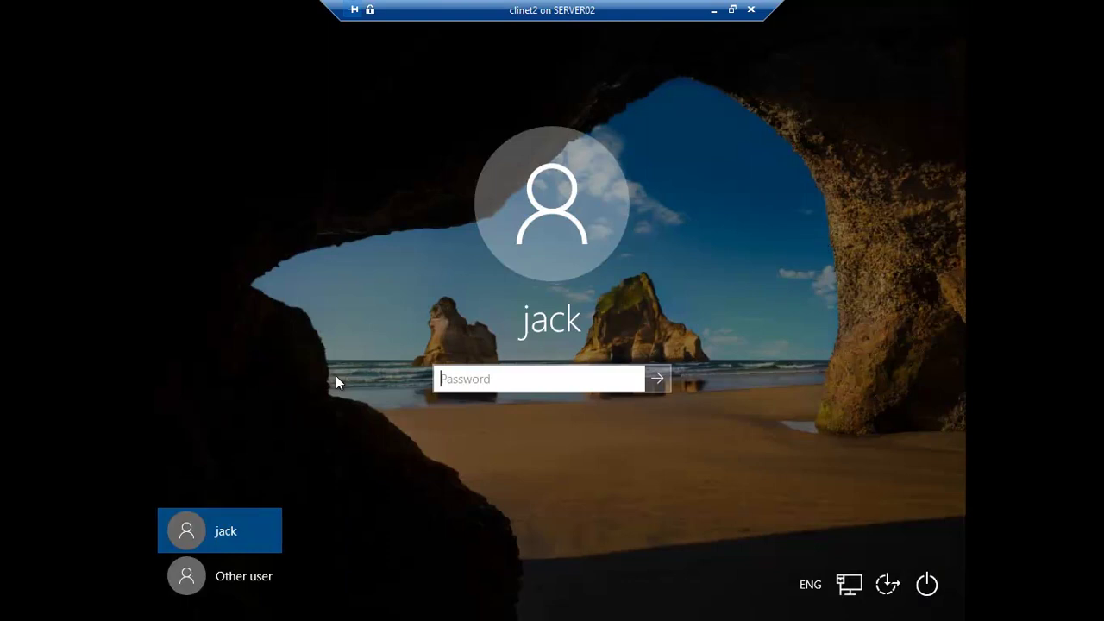
# Sign in on the client as user1 with its password via Other user
pyautogui.click(202, 580)
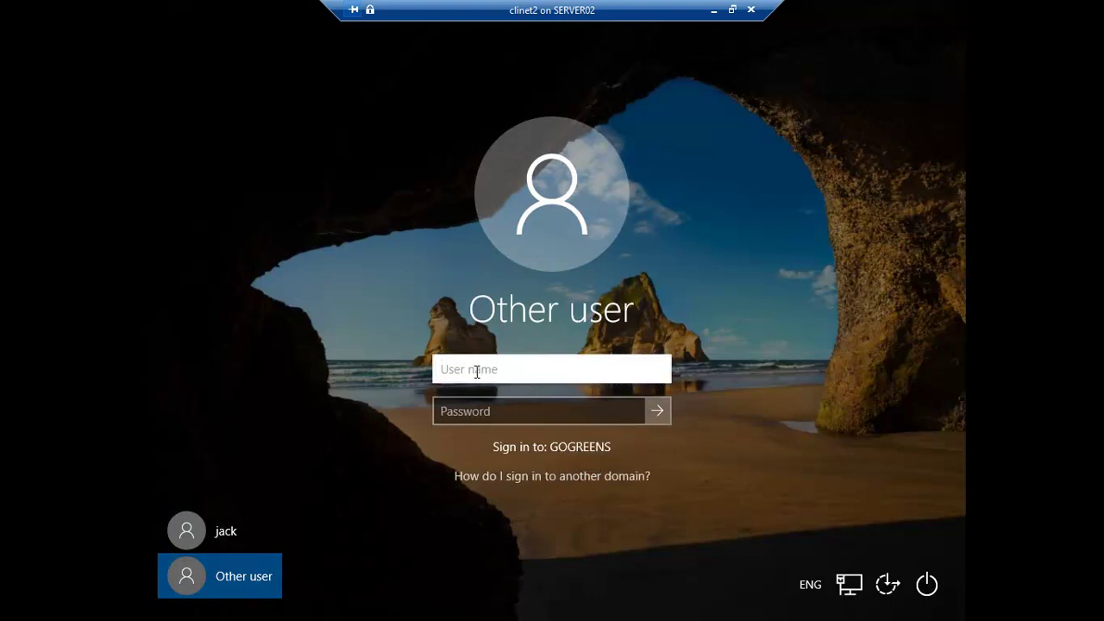
pyautogui.write('user1')
pyautogui.press('Tab')
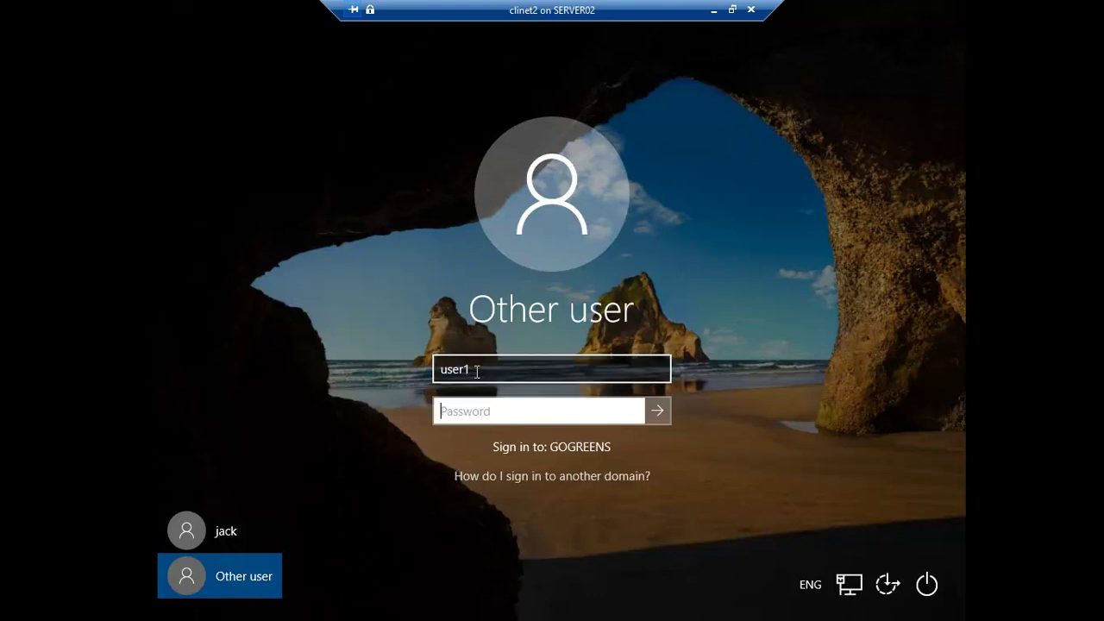
pyautogui.press('Return')
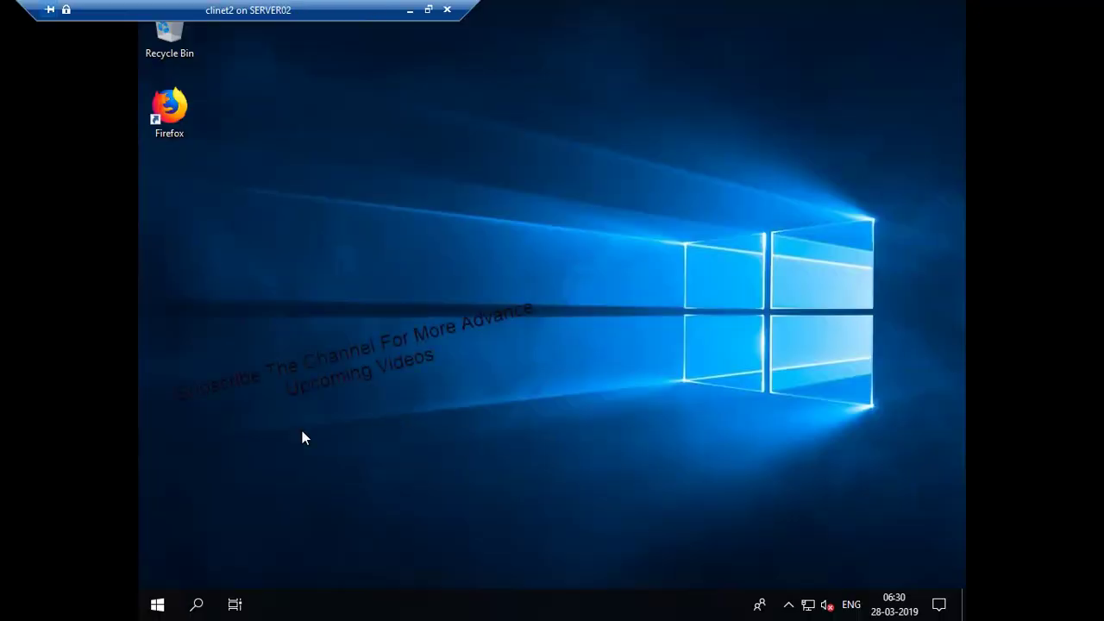
# Launch Outlook from the Start menu's app list
pyautogui.rightClick(380, 474)
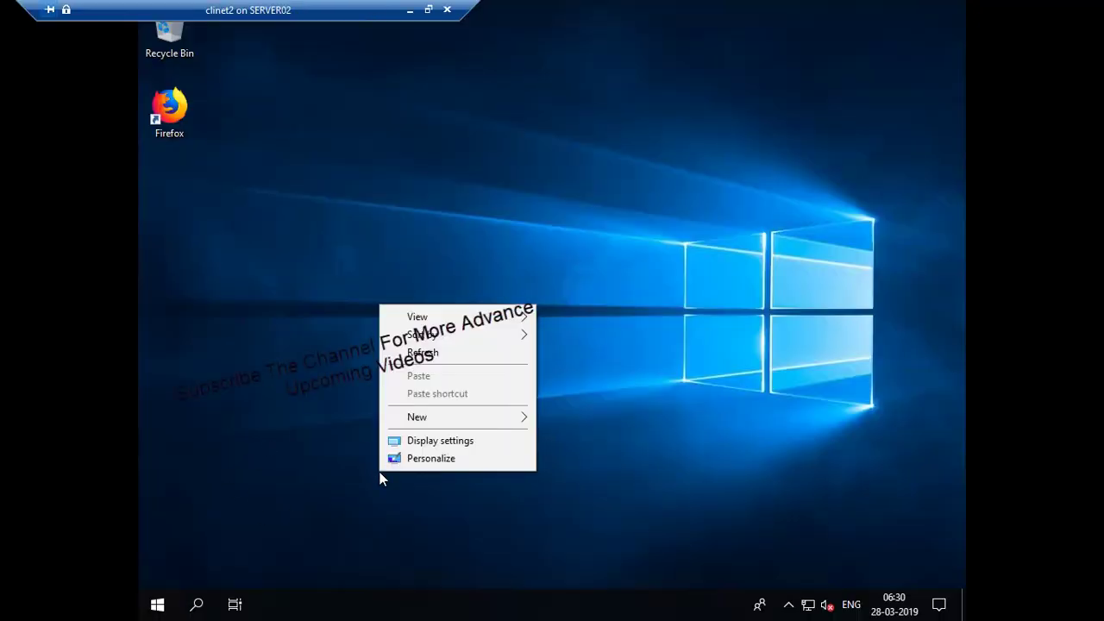
pyautogui.click(428, 460)
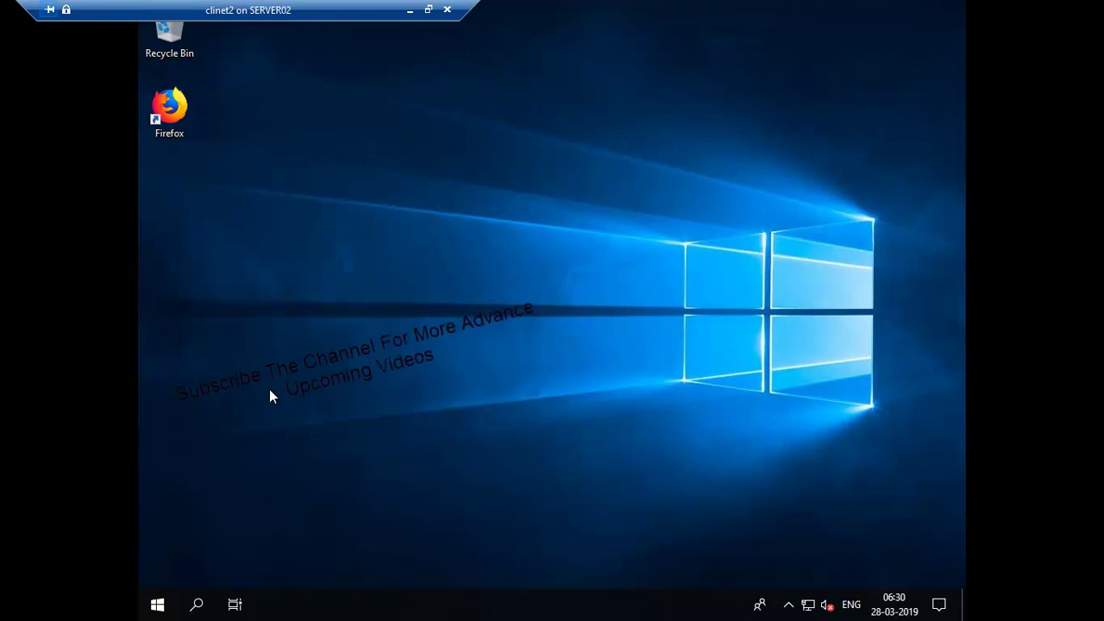
pyautogui.click(158, 604)
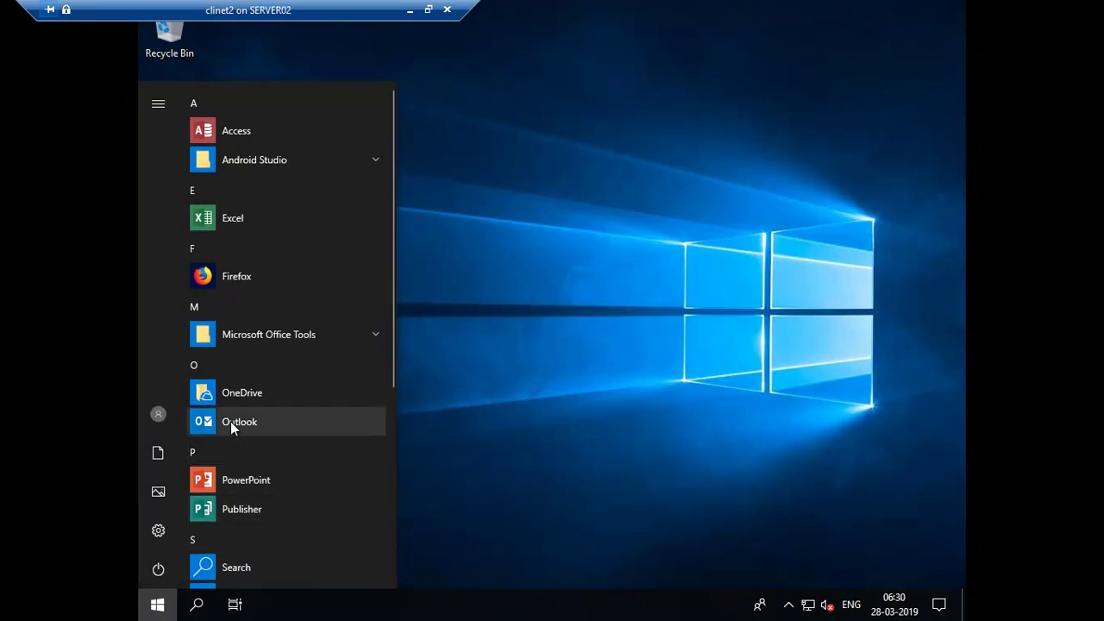
pyautogui.click(229, 420)
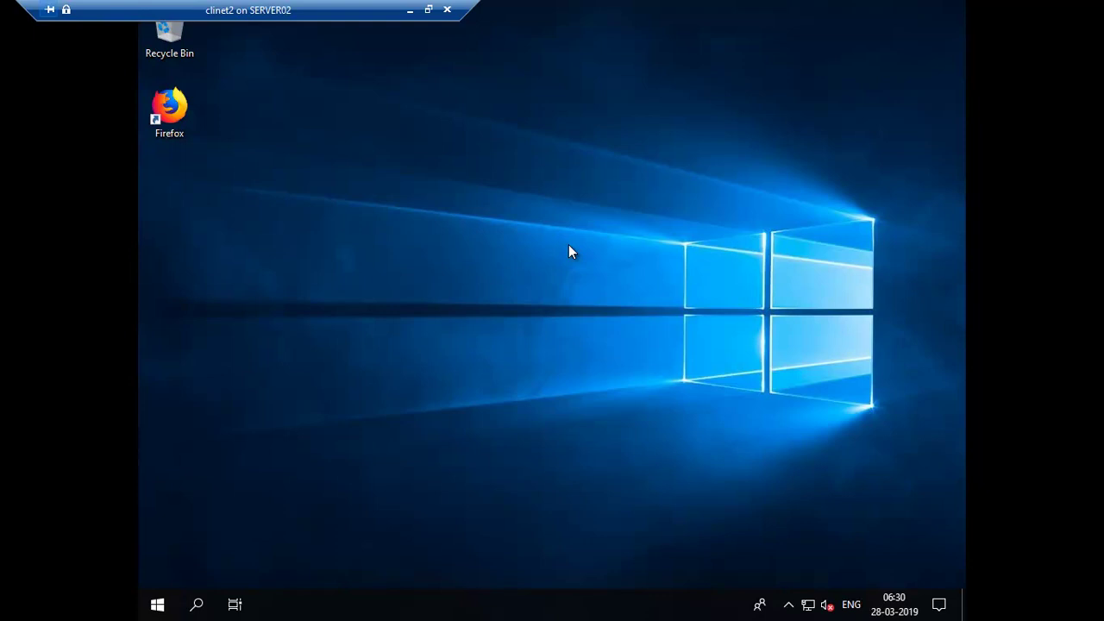
pyautogui.moveTo(621, 4)
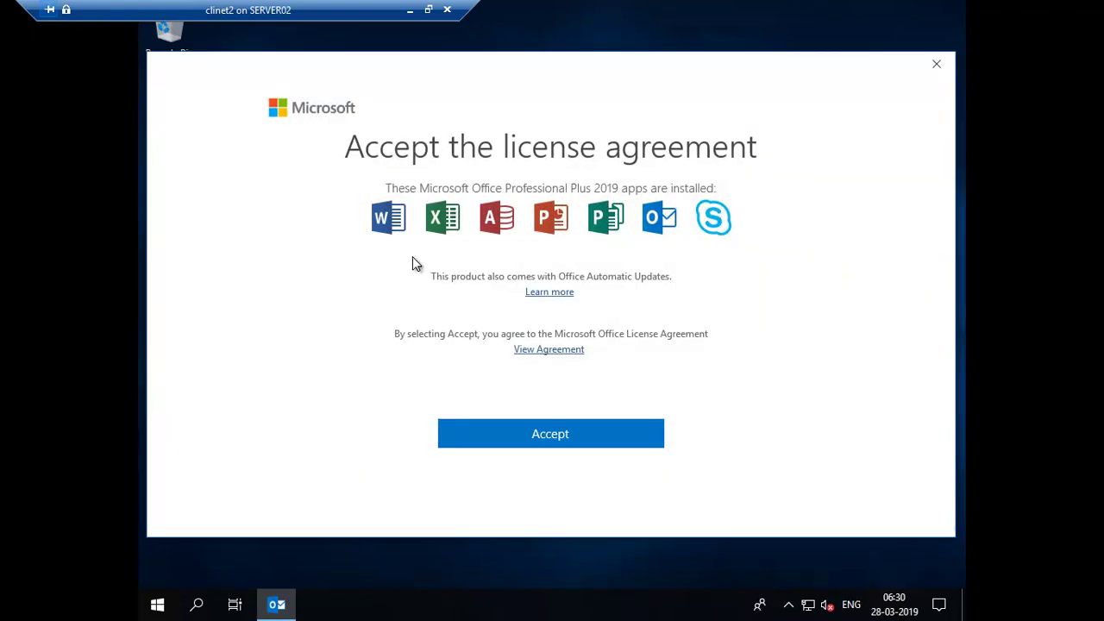
pyautogui.click(529, 434)
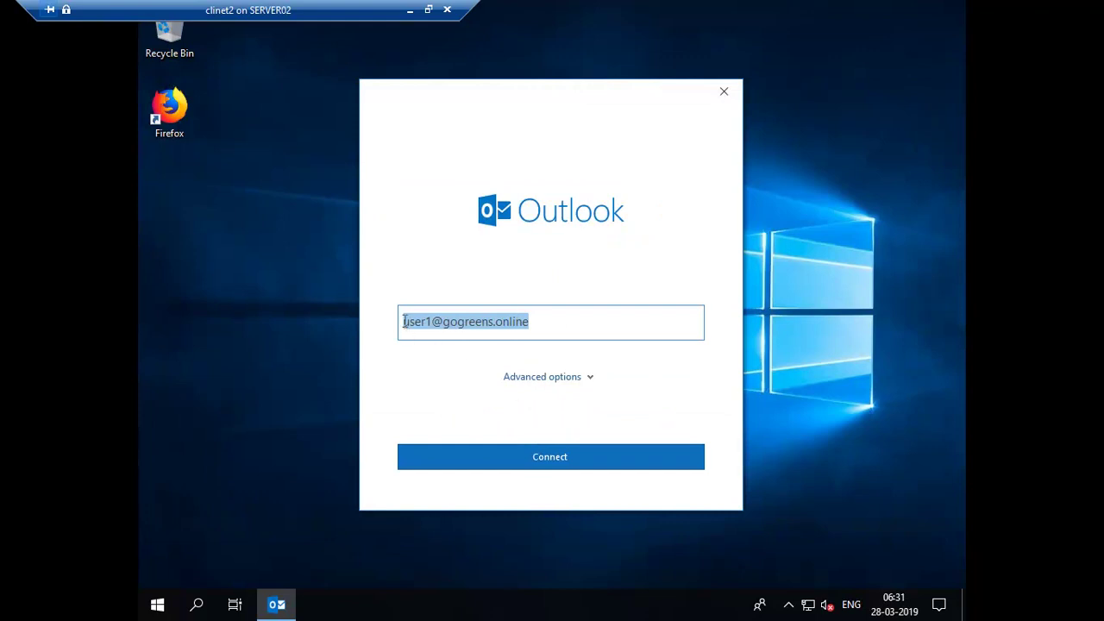
pyautogui.click(403, 321)
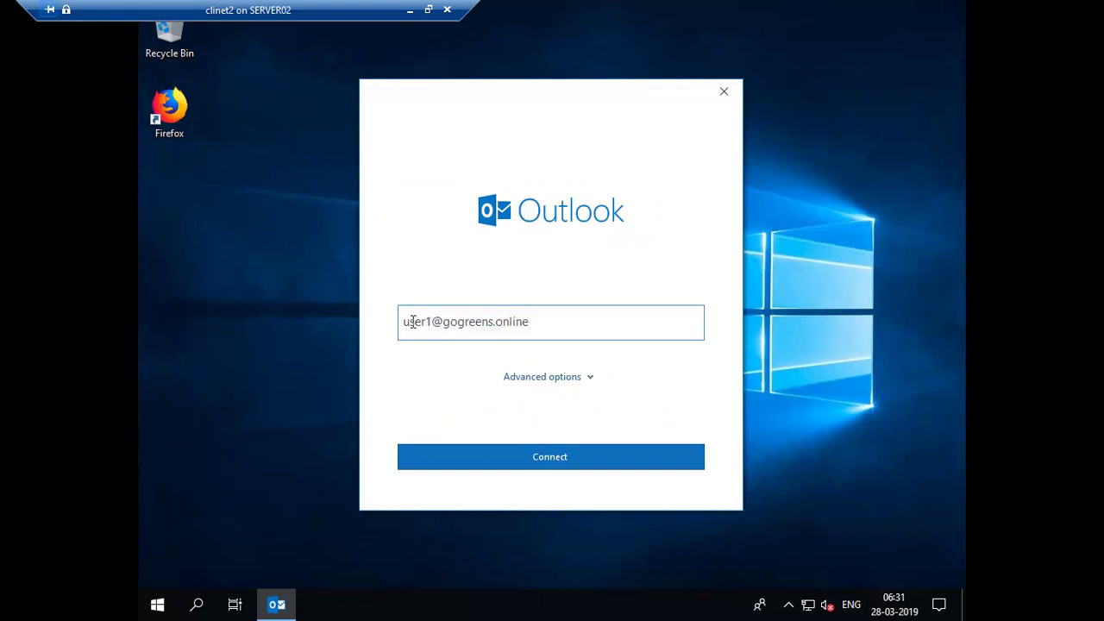
pyautogui.click(553, 380)
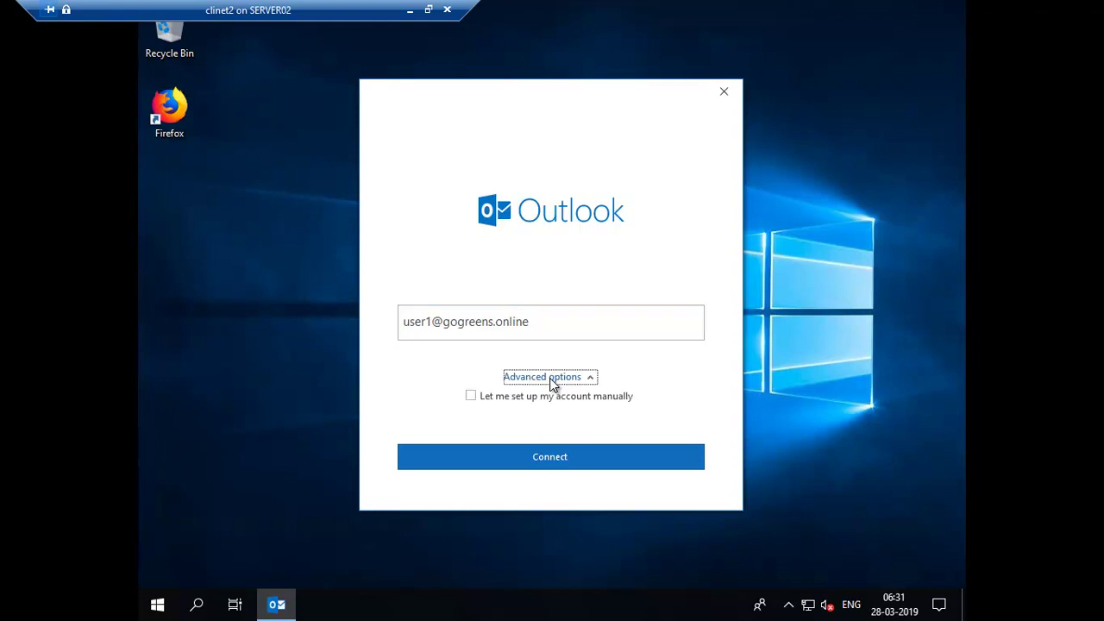
pyautogui.click(466, 395)
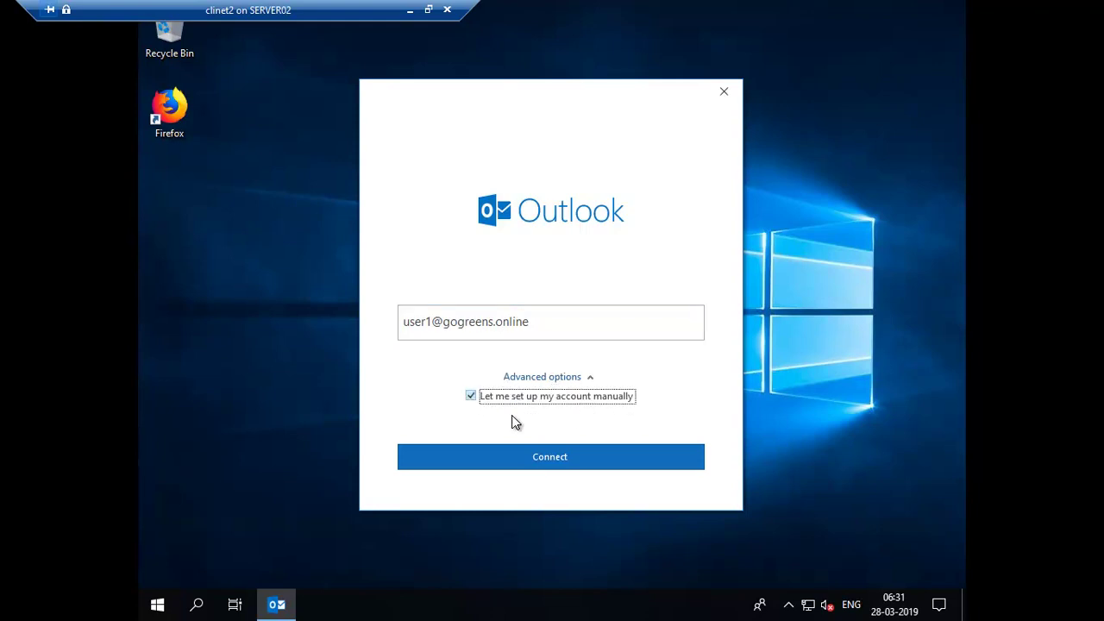
pyautogui.click(533, 460)
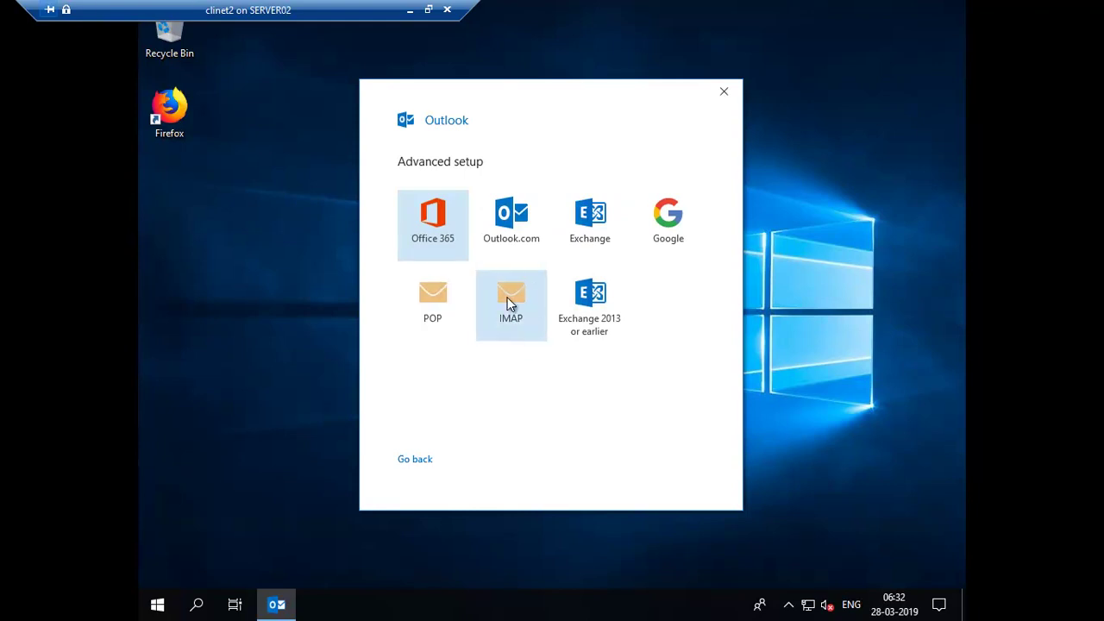
pyautogui.click(510, 303)
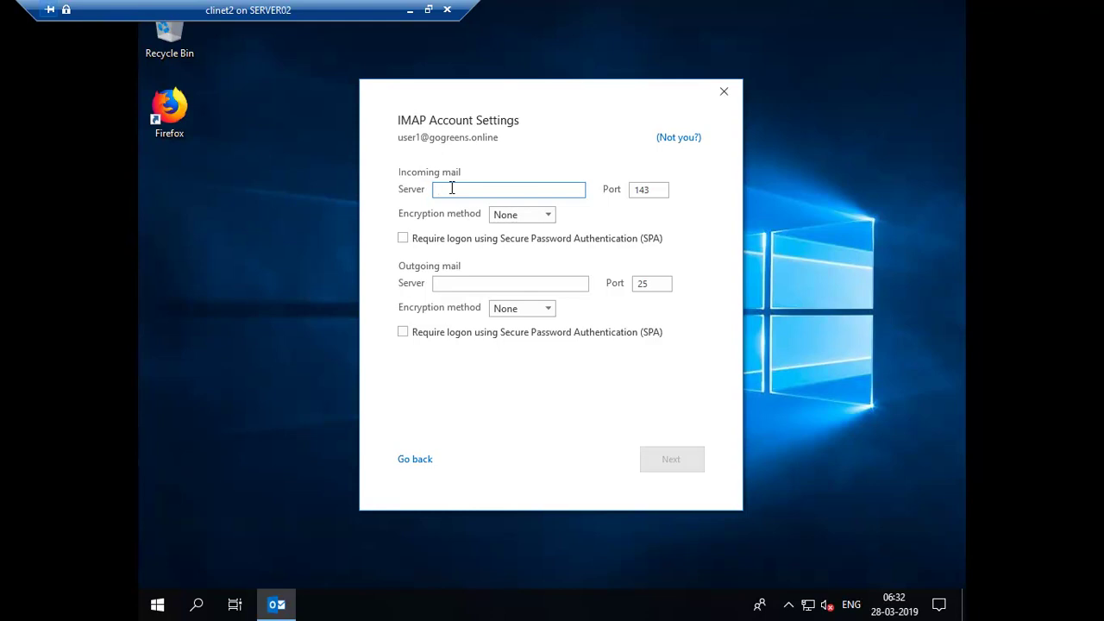
# Enter myserver.gogreens.online as both the incoming and outgoing mail server
pyautogui.write('myserver.gogreens.online')
pyautogui.moveTo(555, 190); pyautogui.dragTo(434, 193)
pyautogui.hotkey('ctrl', 'c')
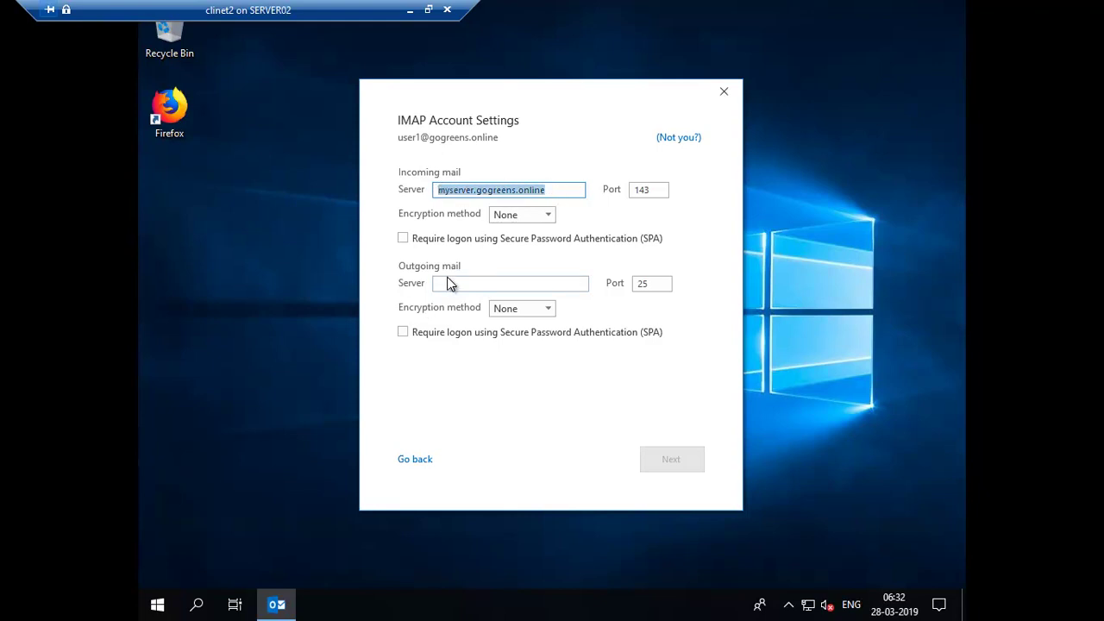
pyautogui.click(447, 282)
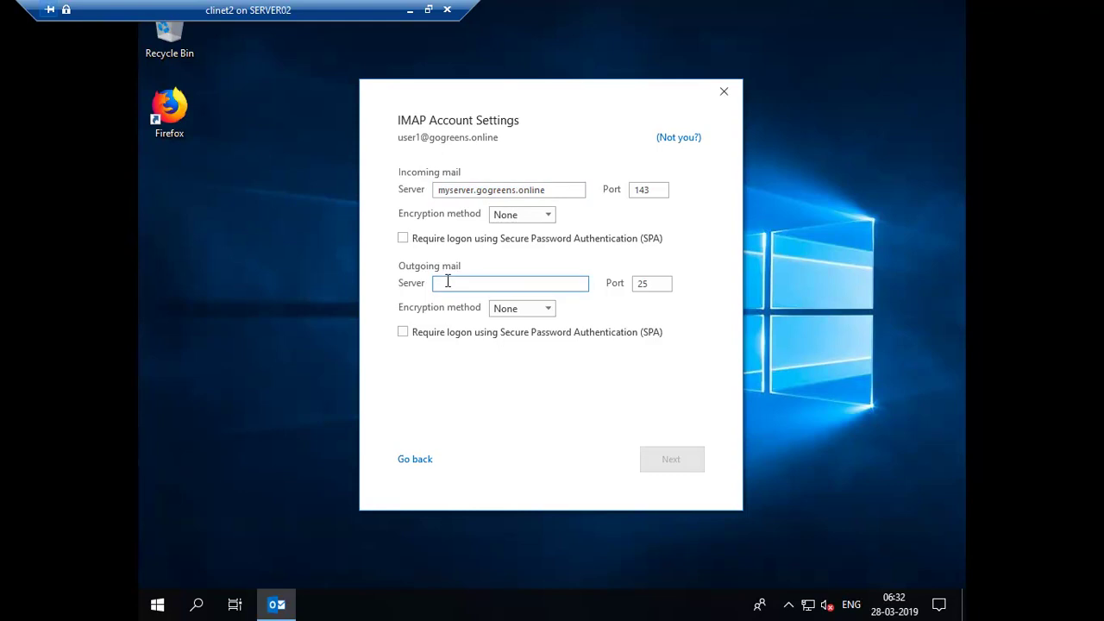
pyautogui.hotkey('ctrl', 'v')
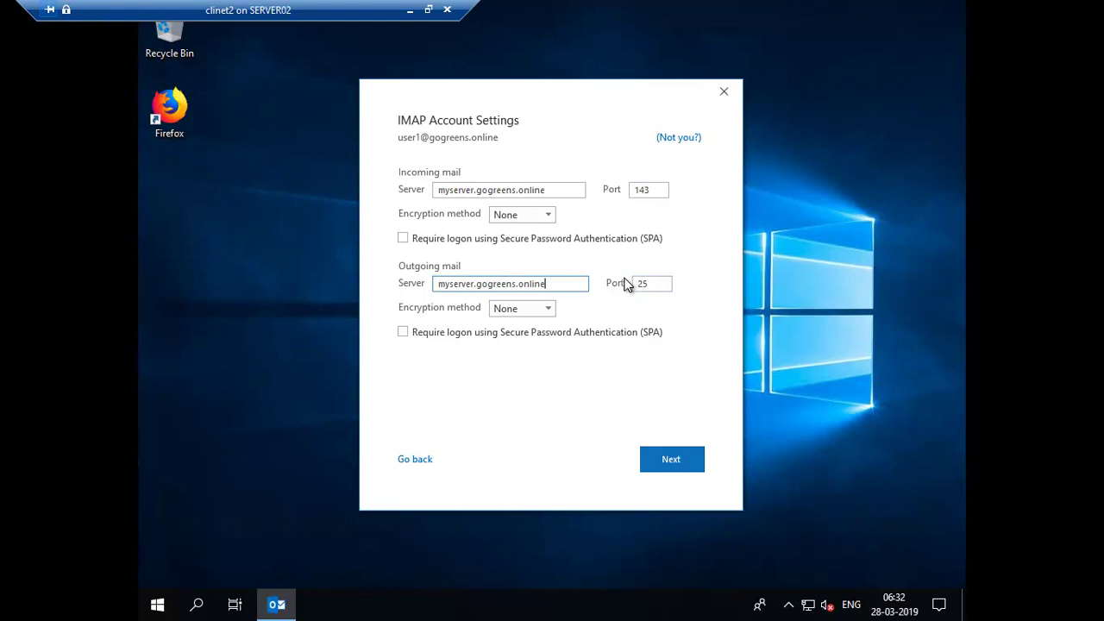
# Enter the account password and connect the IMAP account
pyautogui.click(670, 459)
pyautogui.write('****')
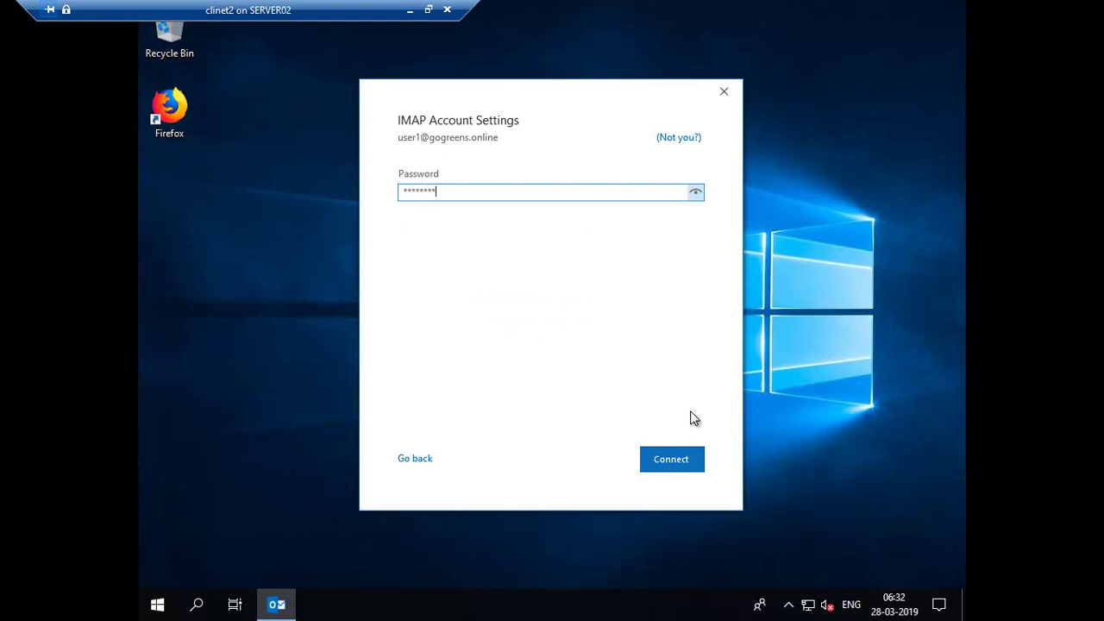
pyautogui.click(672, 459)
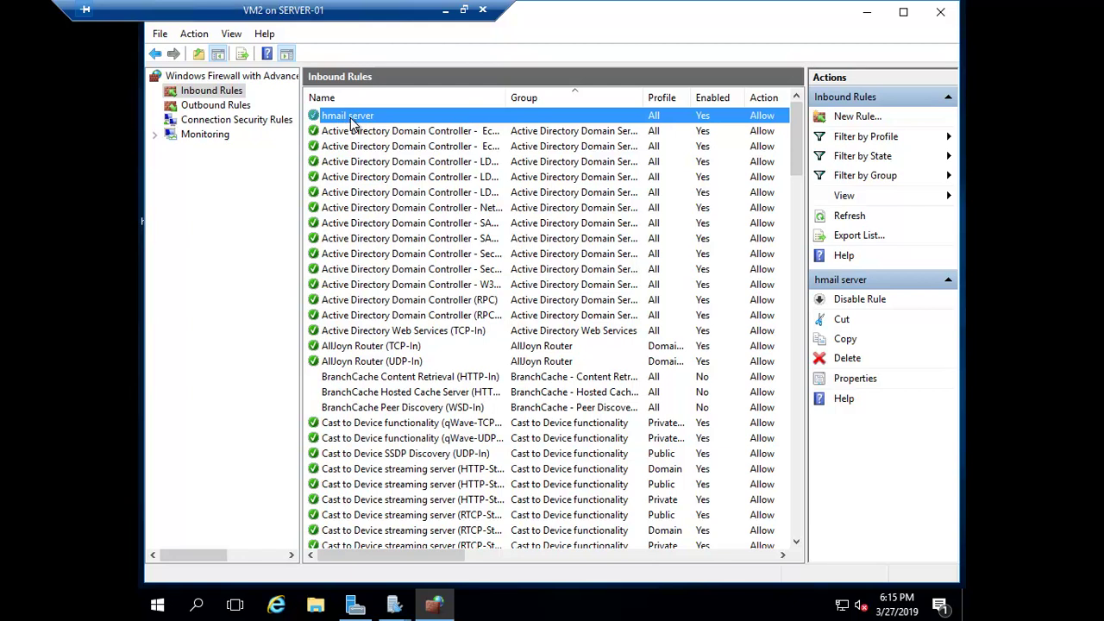
pyautogui.rightClick(201, 95)
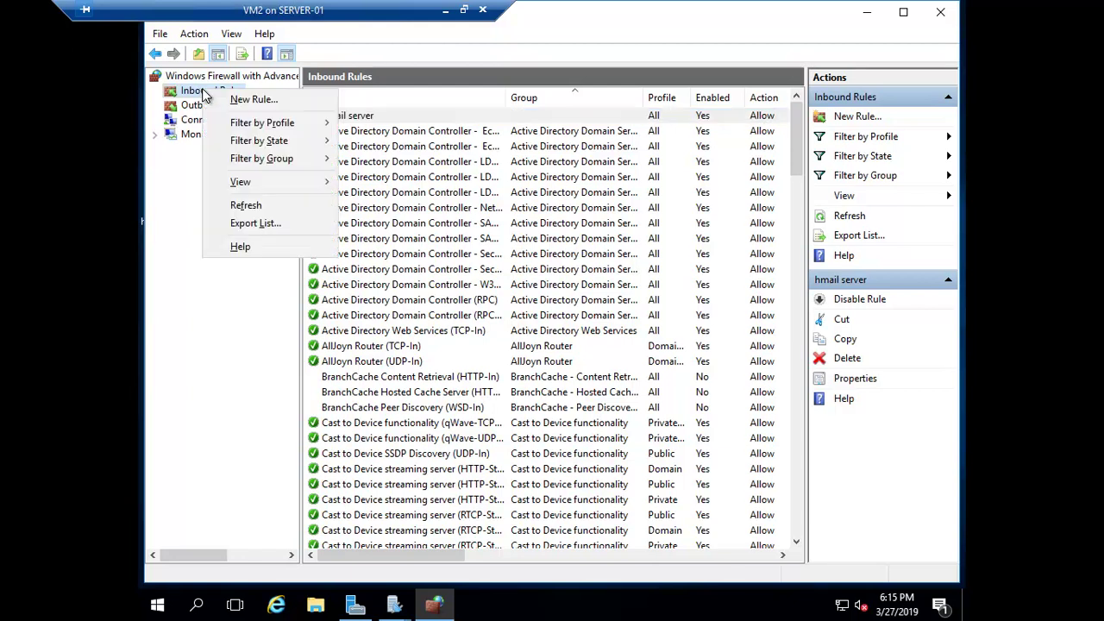
pyautogui.click(250, 100)
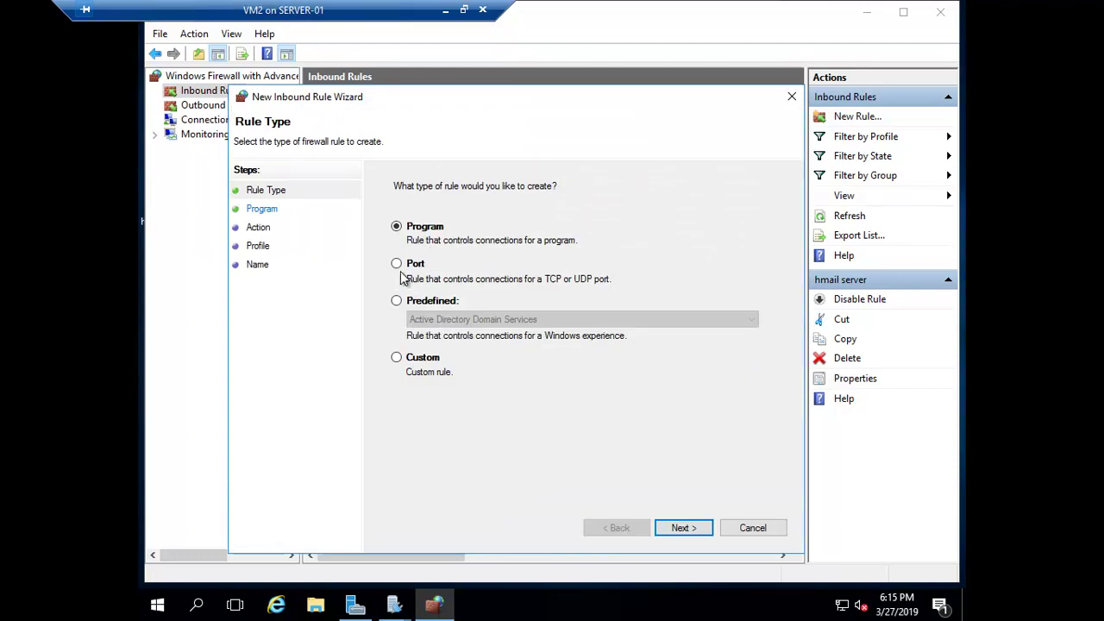
pyautogui.click(396, 263)
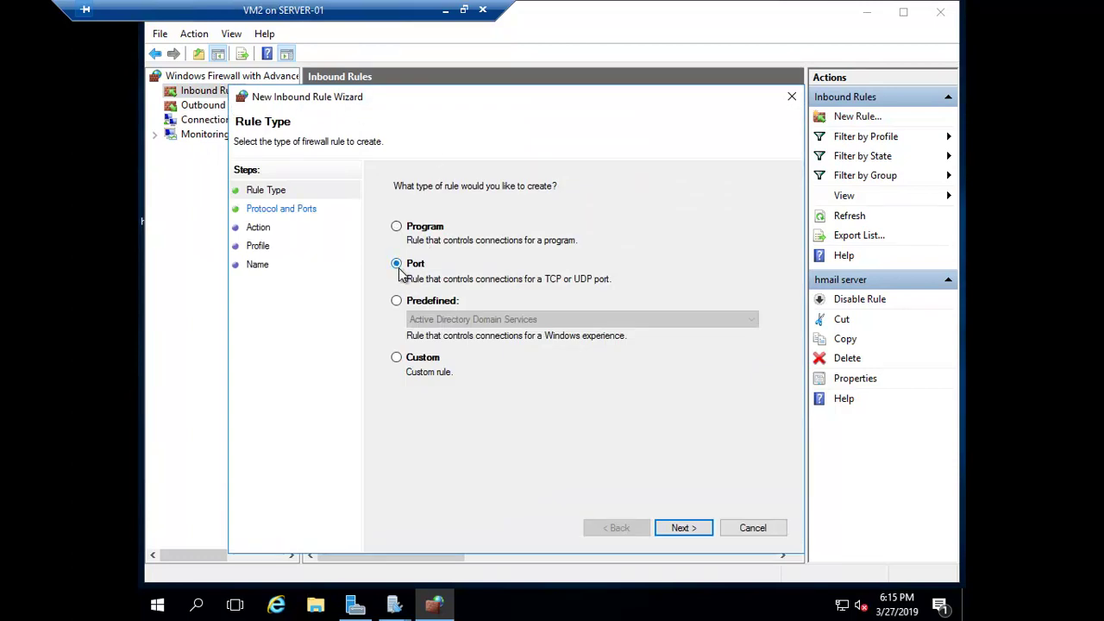
pyautogui.click(687, 530)
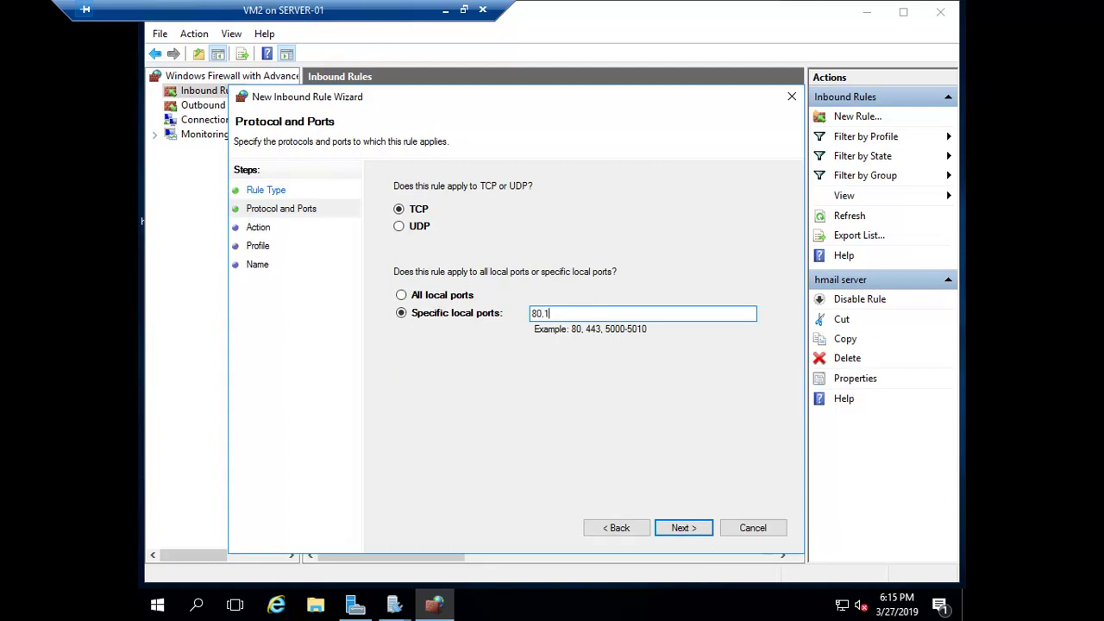
pyautogui.write('80,110,25,993,465,86')
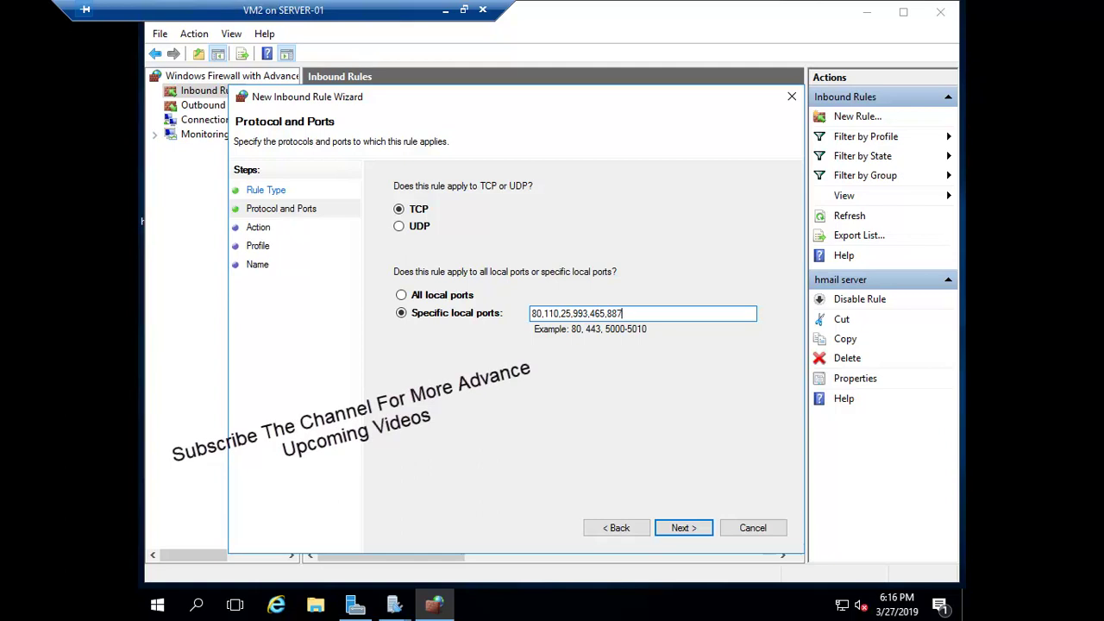
pyautogui.click(682, 527)
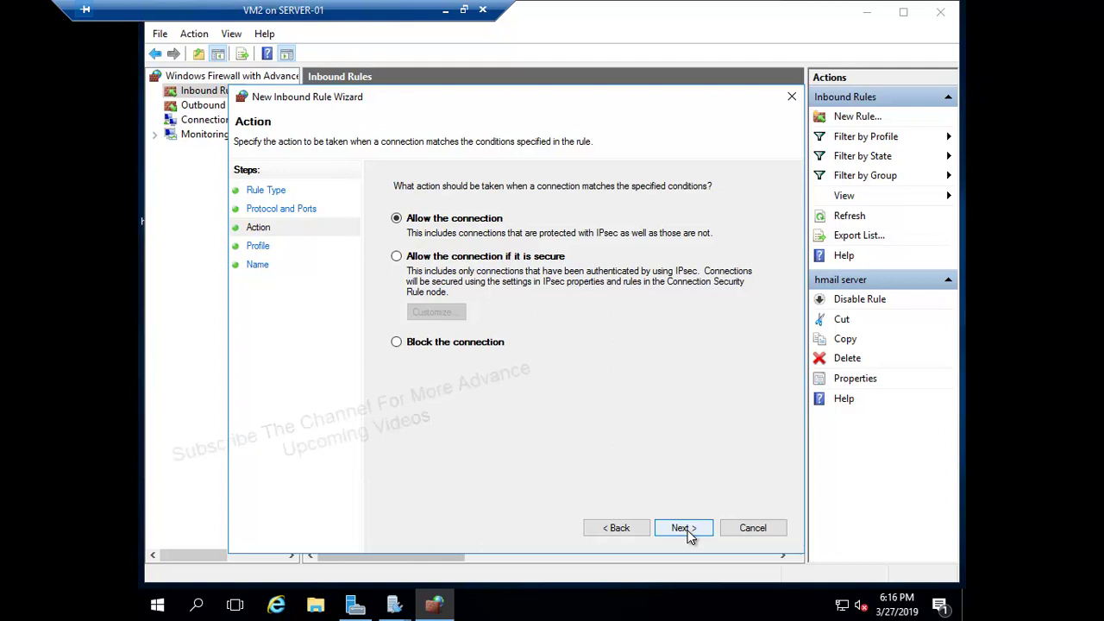
pyautogui.click(684, 528)
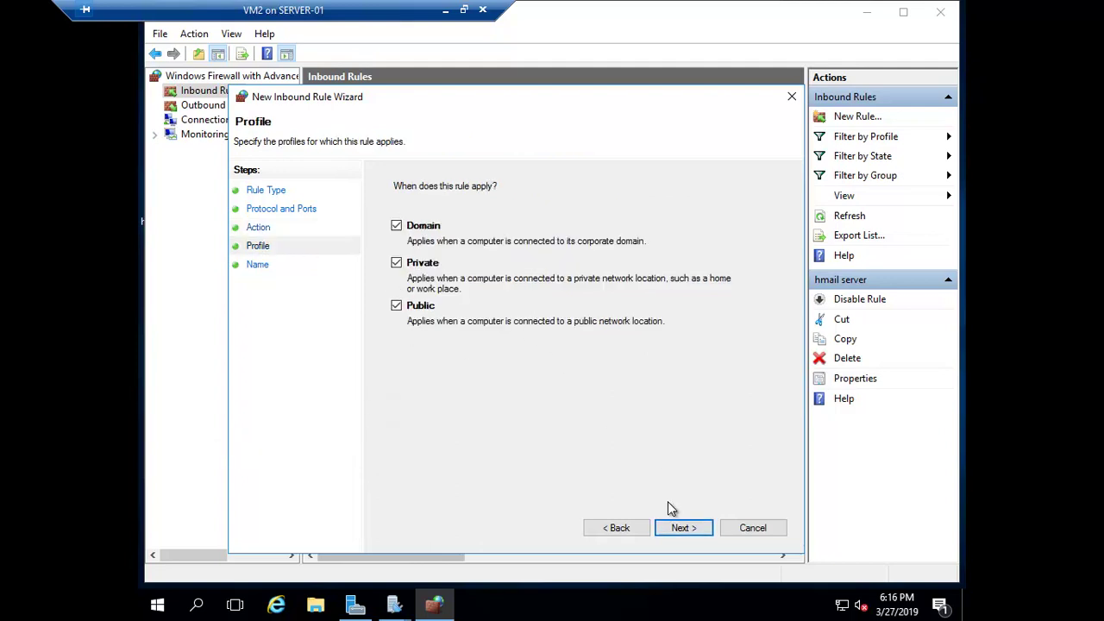
pyautogui.click(684, 528)
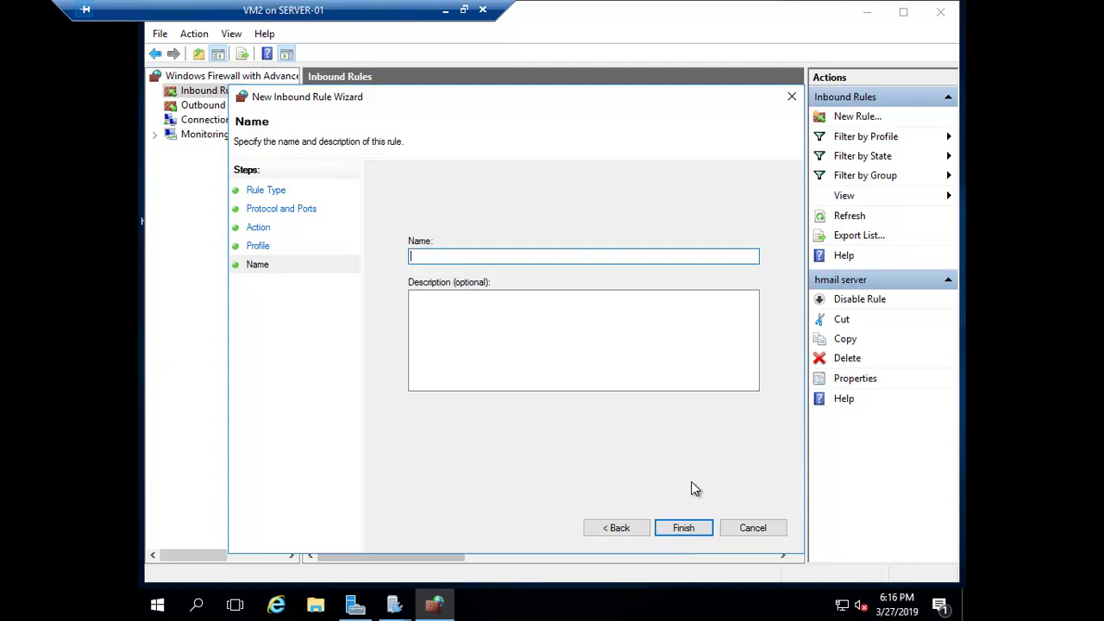
pyautogui.click(754, 529)
pyautogui.doubleClick(334, 122)
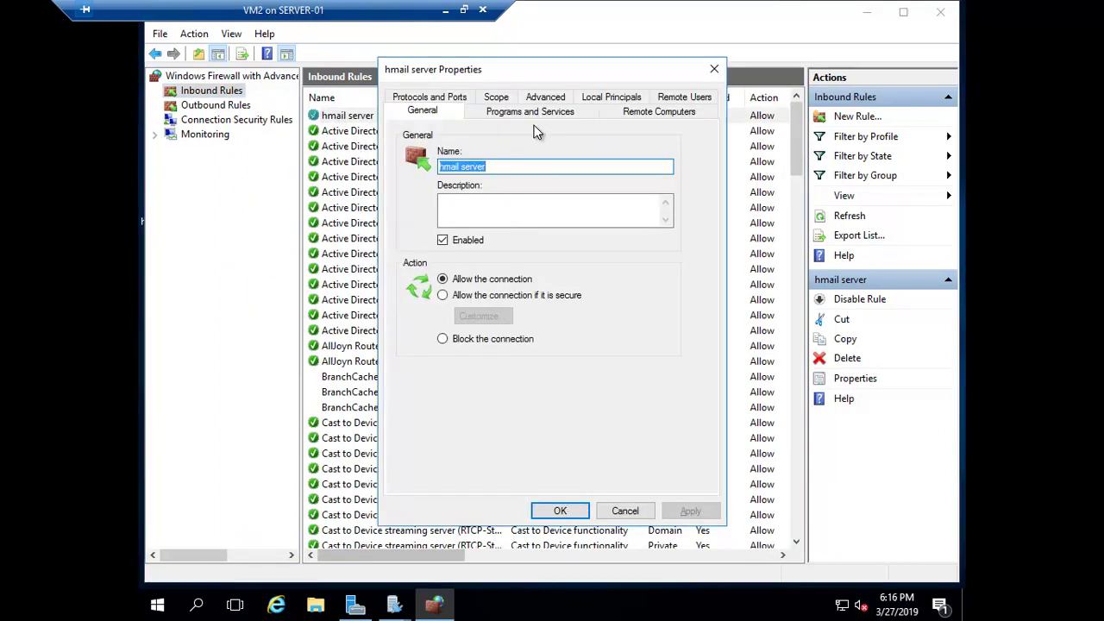
pyautogui.click(545, 97)
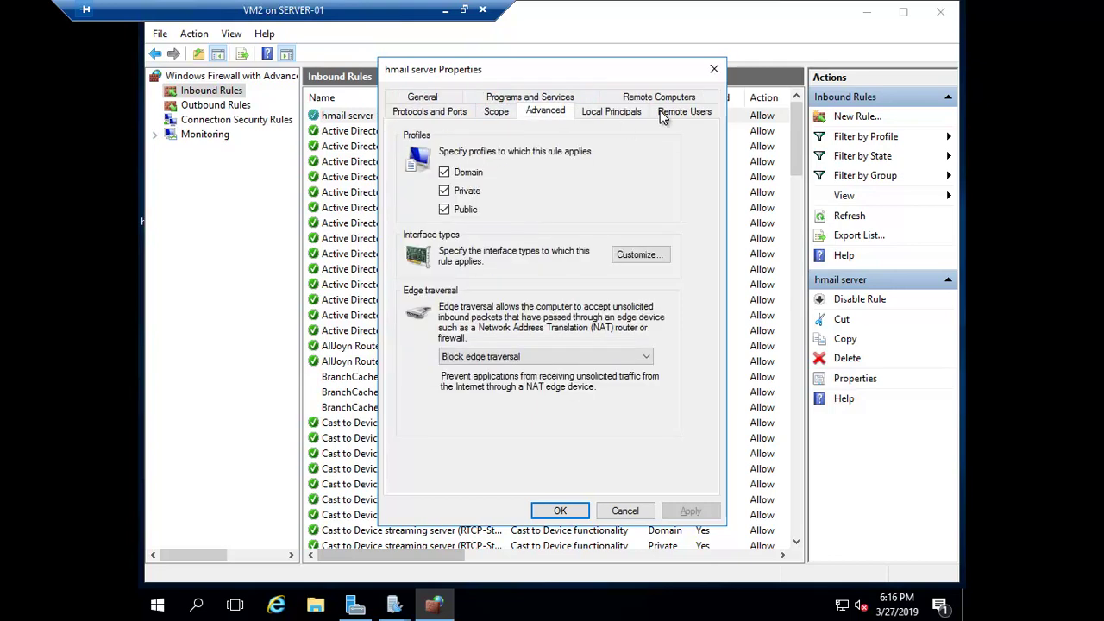
pyautogui.click(449, 112)
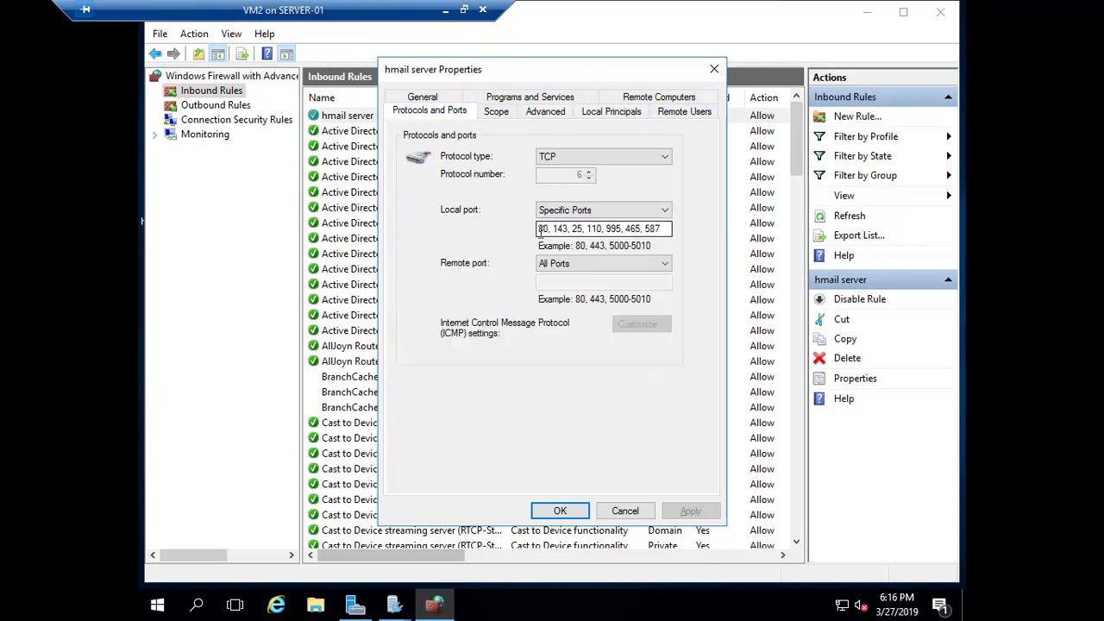
pyautogui.moveTo(540, 229); pyautogui.dragTo(662, 229)
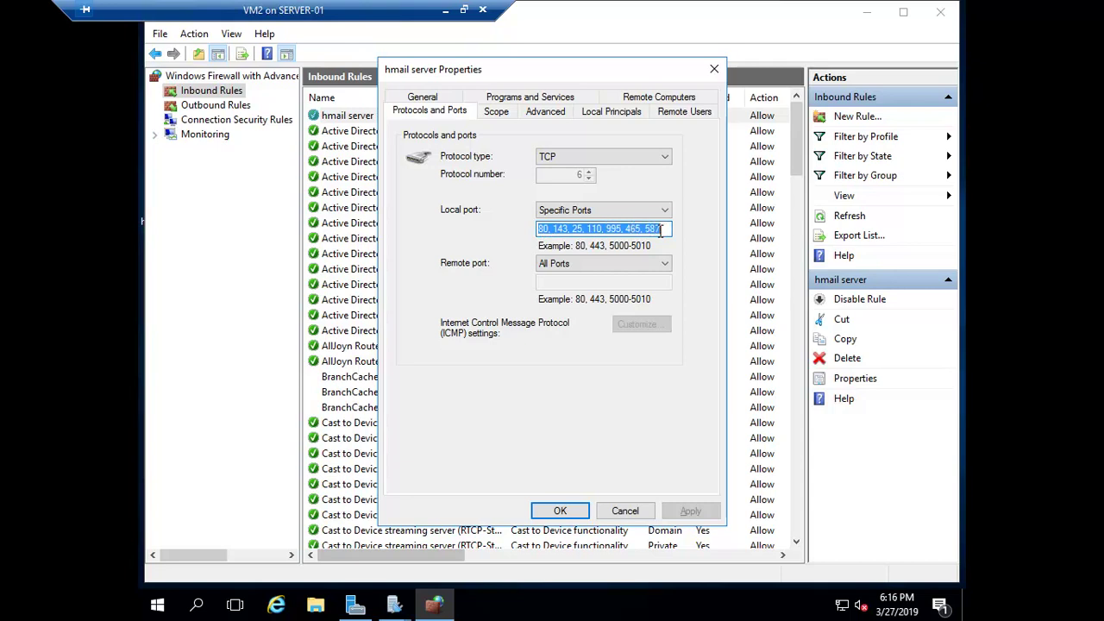
pyautogui.click(623, 514)
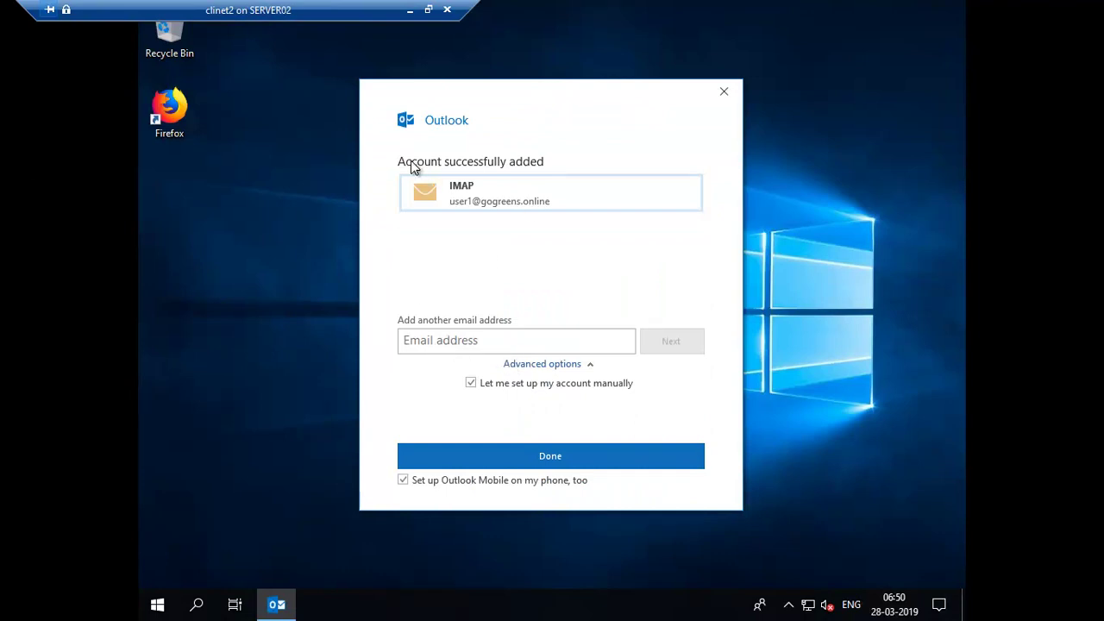
# Finish adding the account and close the browser window that popped up
pyautogui.click(452, 463)
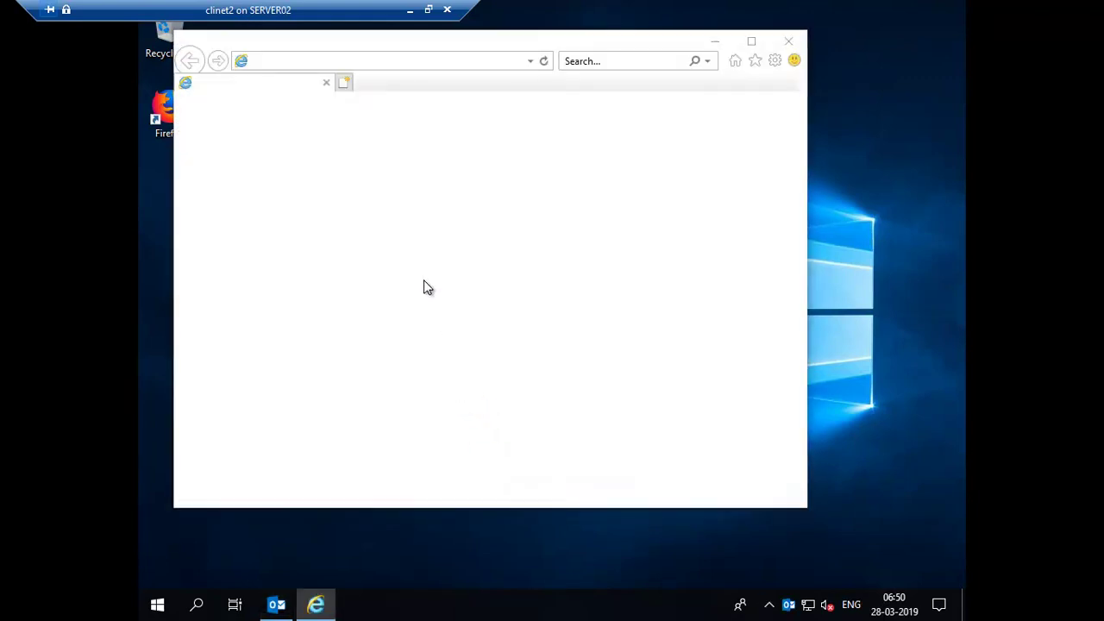
pyautogui.click(788, 41)
pyautogui.click(372, 247)
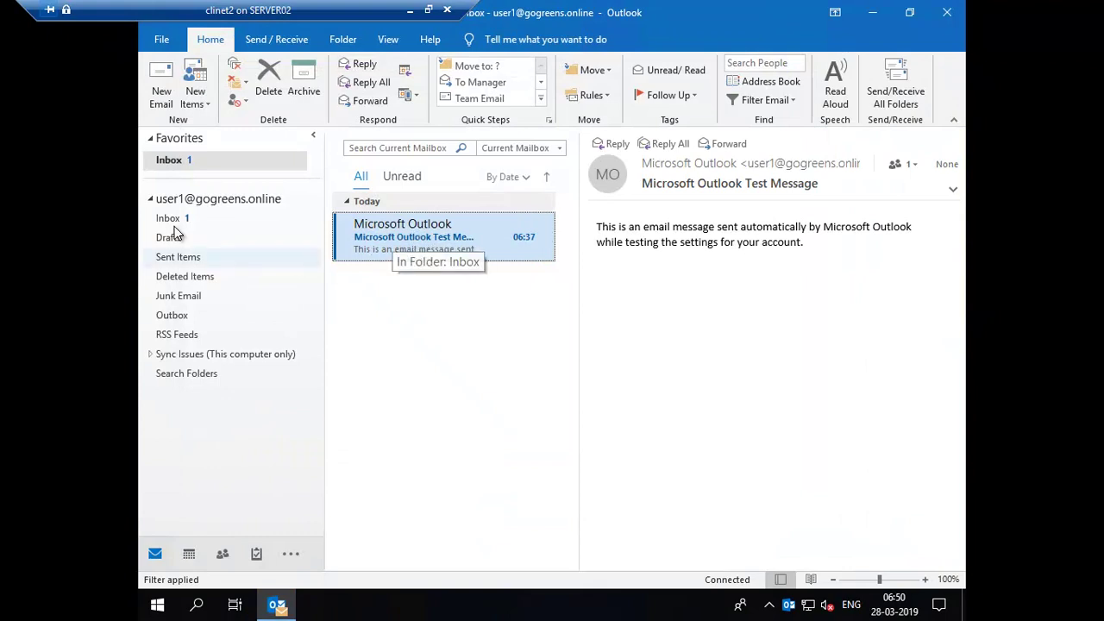
# Send a new email to user1, Cc user2, with subject 'hi' and body 'test'
pyautogui.click(162, 97)
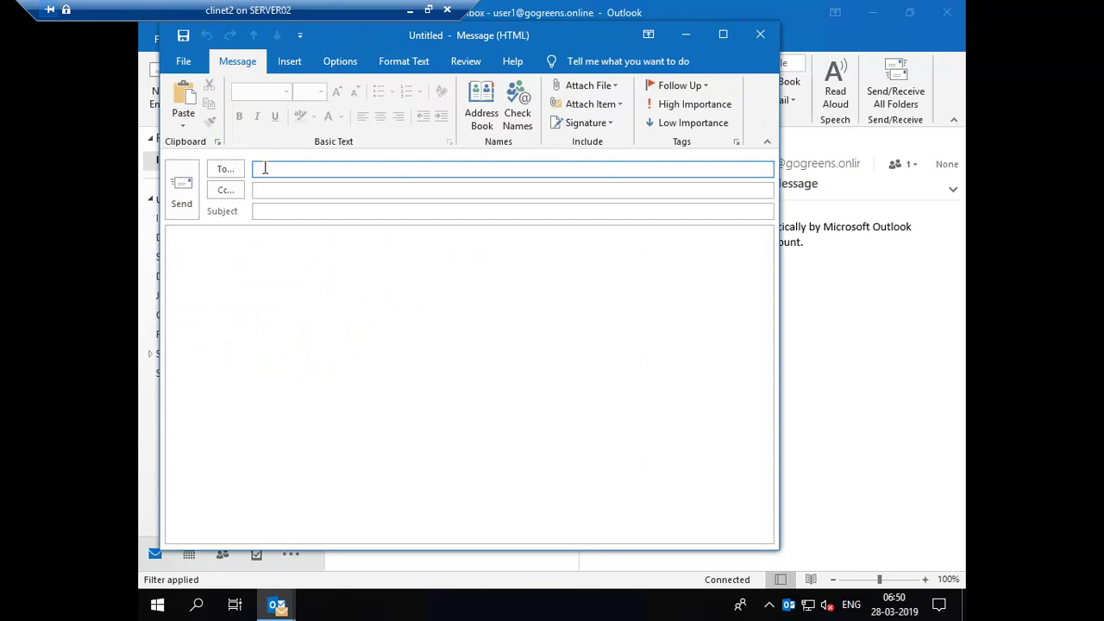
pyautogui.write('user1')
pyautogui.press('Tab')
pyautogui.press('Tab')
pyautogui.press('Tab')
pyautogui.write('te')
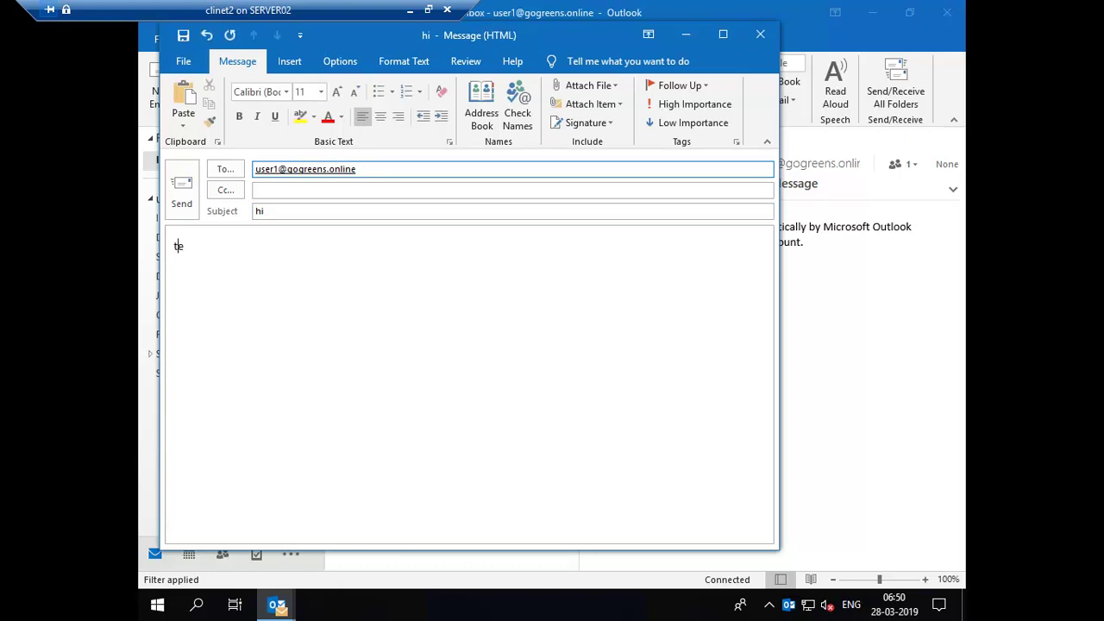
pyautogui.click(280, 190)
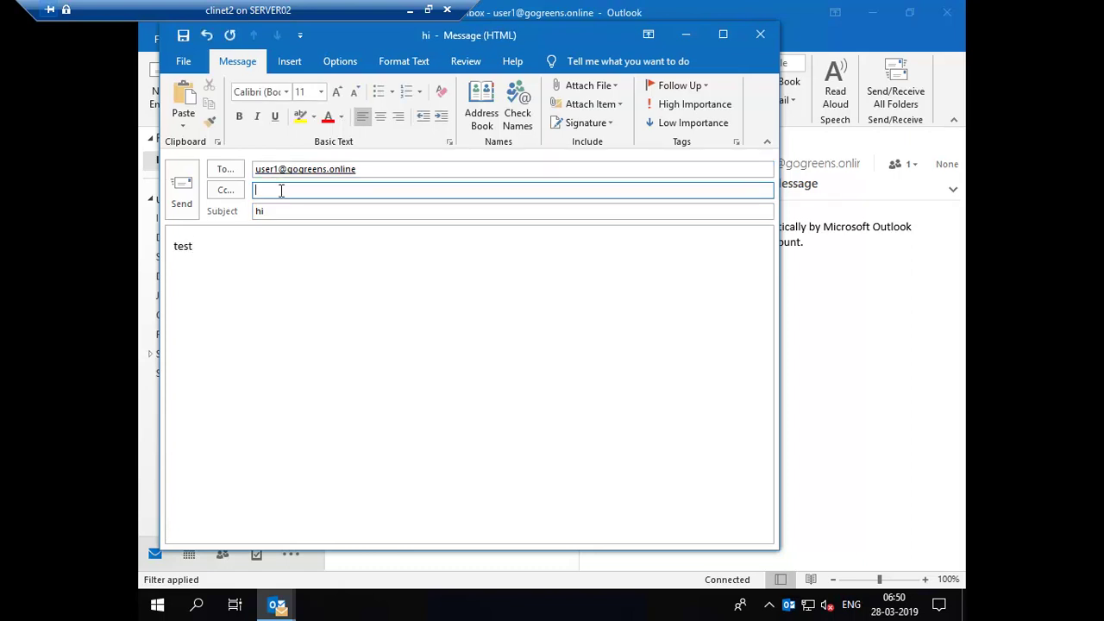
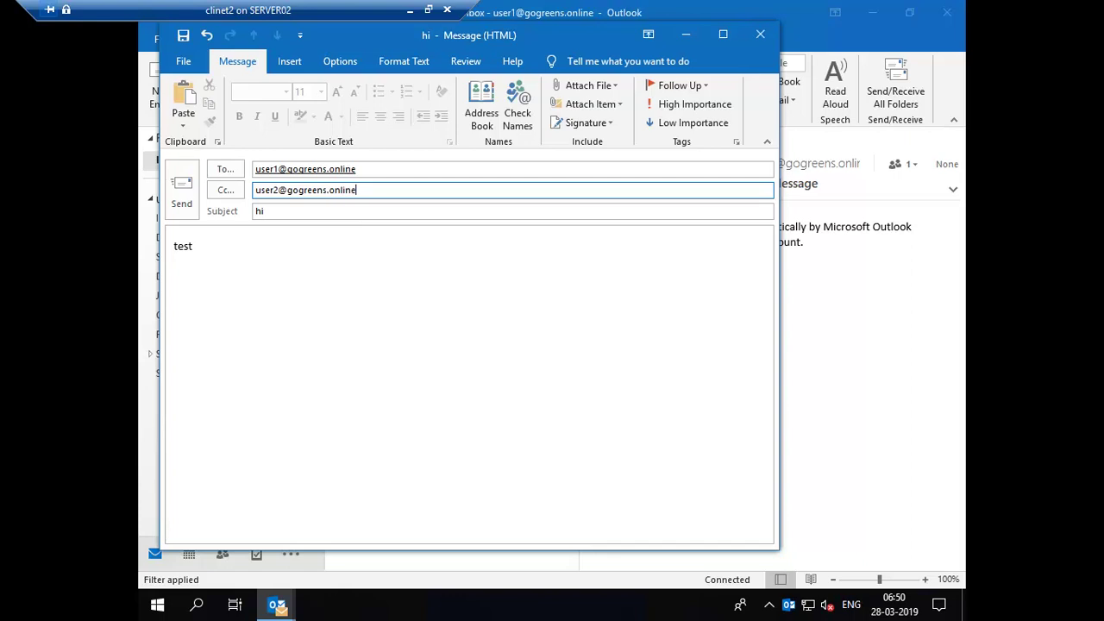
pyautogui.click(182, 192)
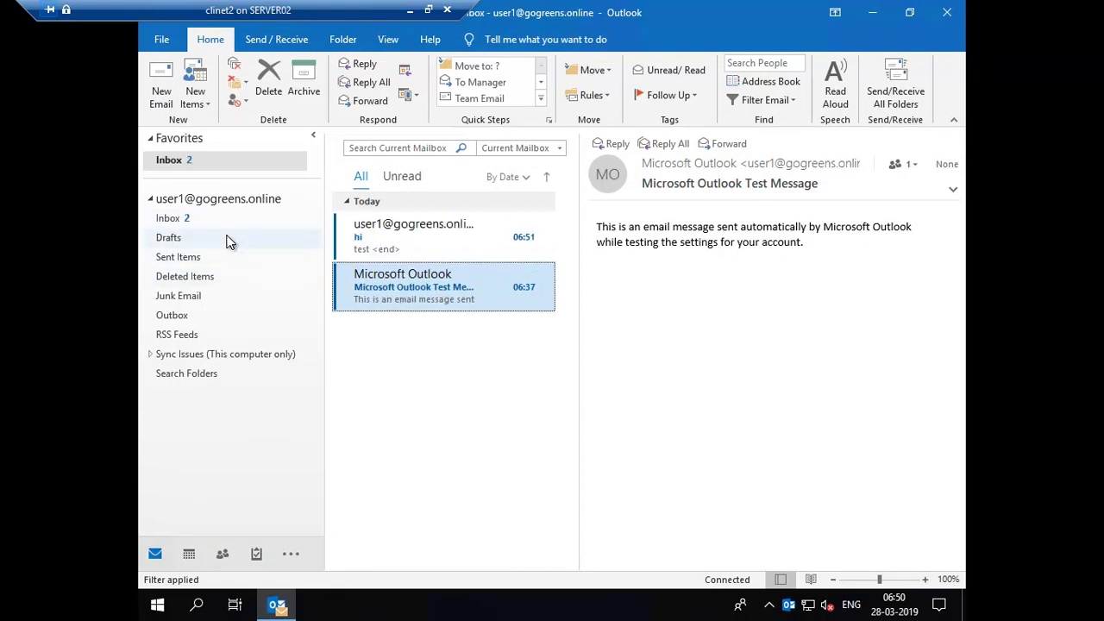
# Read the received 'hi' message in the Inbox, then close Outlook
pyautogui.click(181, 223)
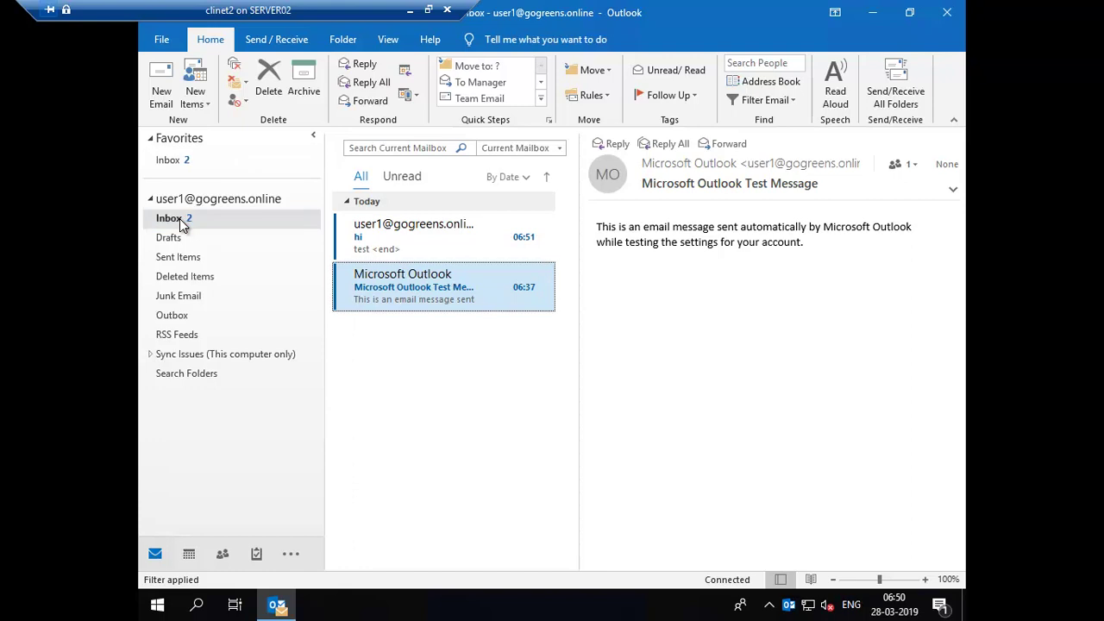
pyautogui.click(379, 239)
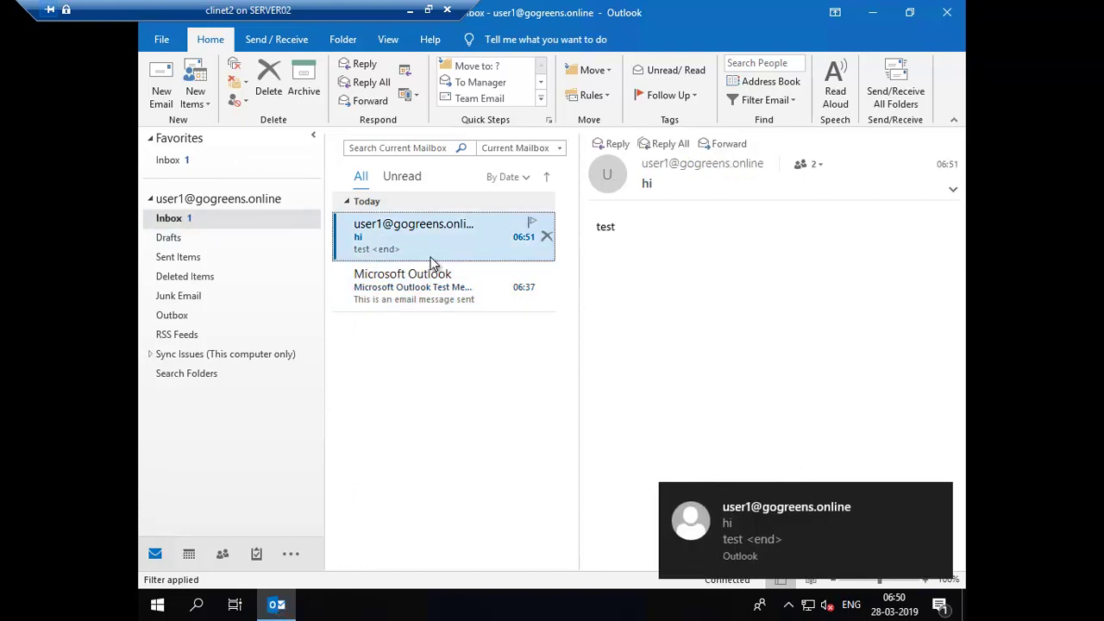
pyautogui.click(946, 17)
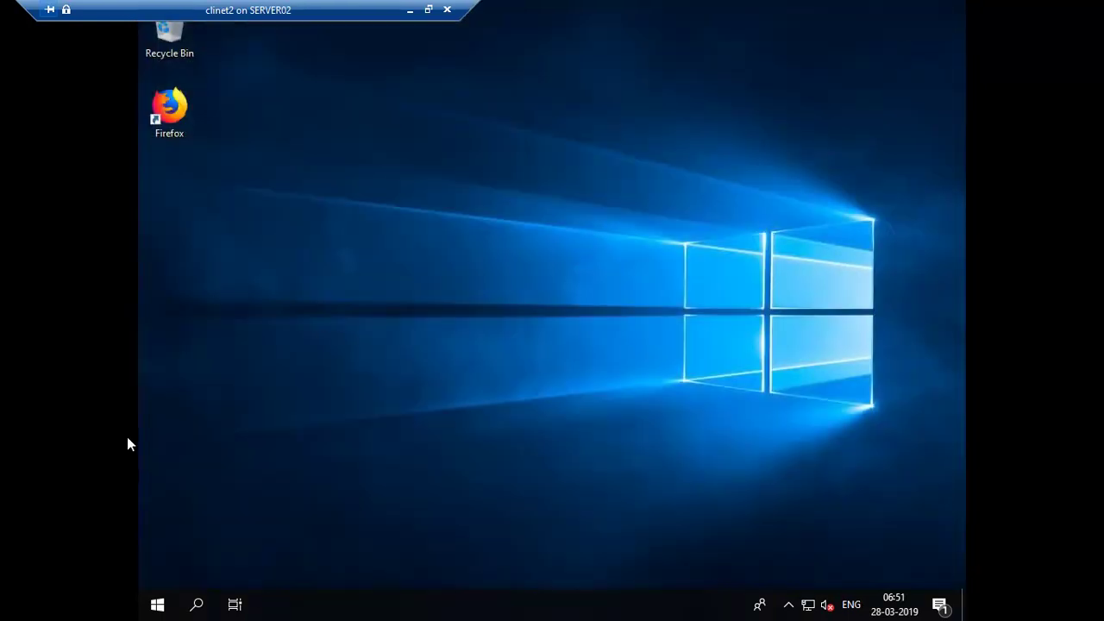
# Sign out of user1 and sign in to the domain as the second user
pyautogui.click(157, 602)
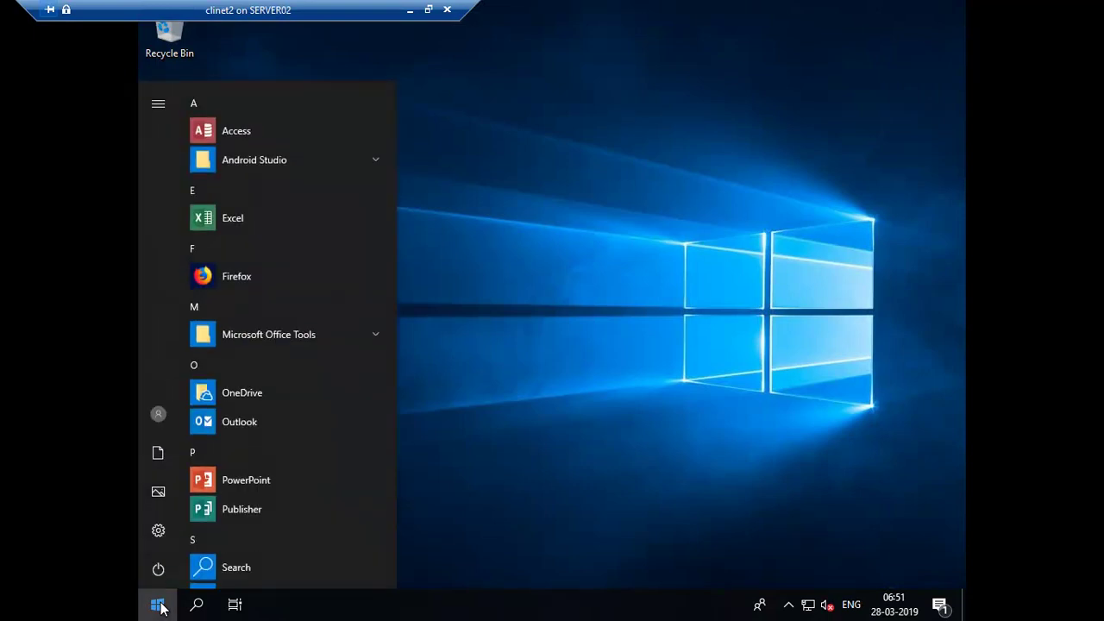
pyautogui.click(158, 414)
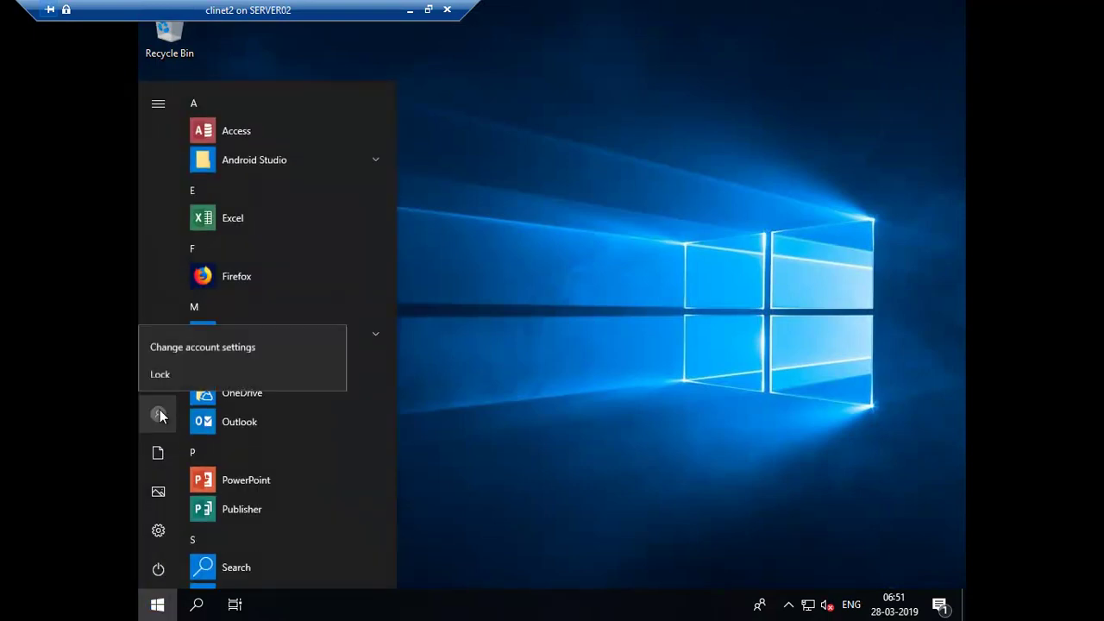
pyautogui.click(166, 339)
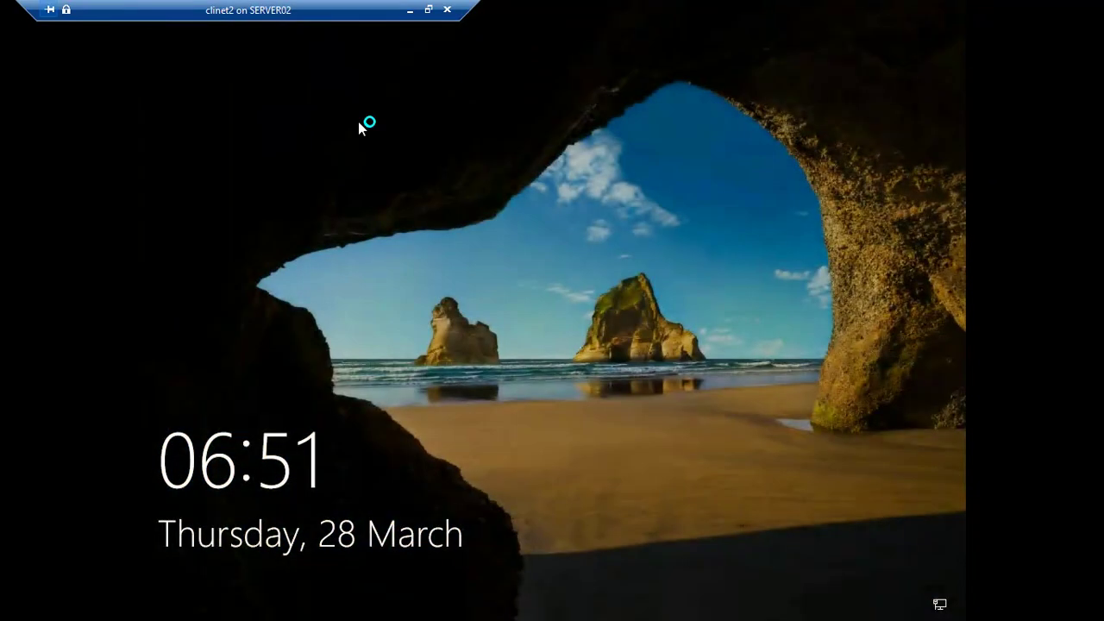
pyautogui.click(436, 32)
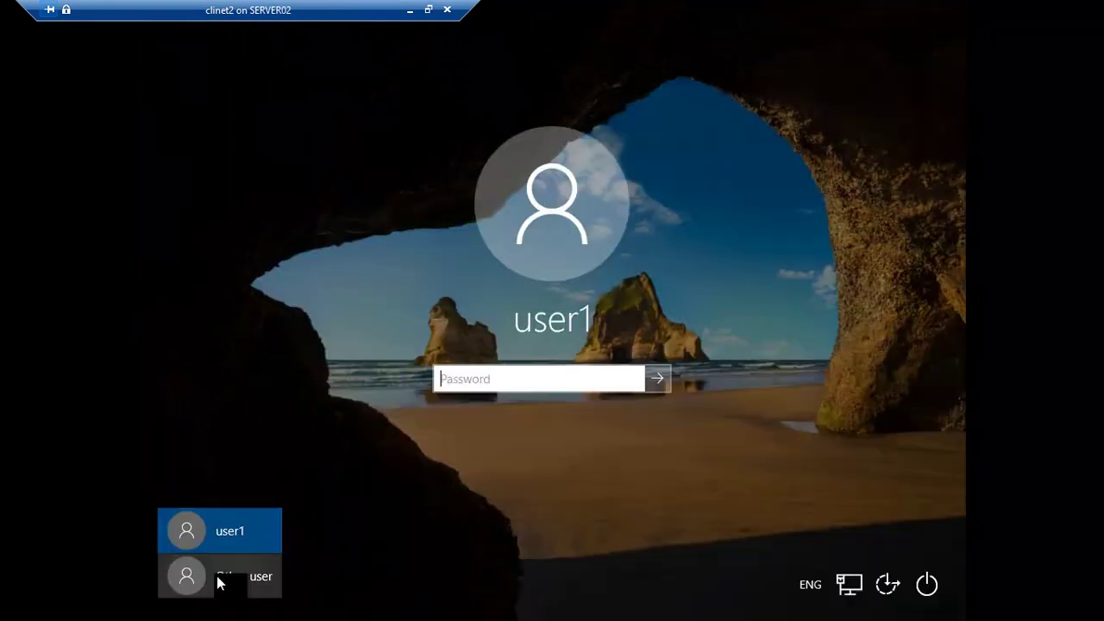
pyautogui.click(217, 576)
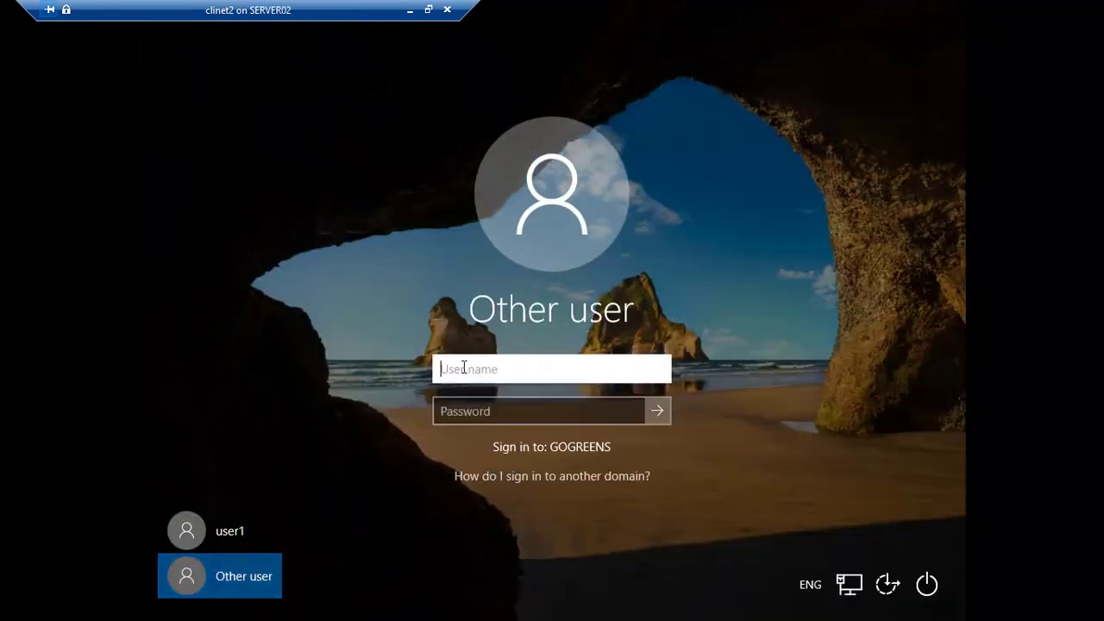
pyautogui.write('user2')
pyautogui.press('Tab')
pyautogui.write('********')
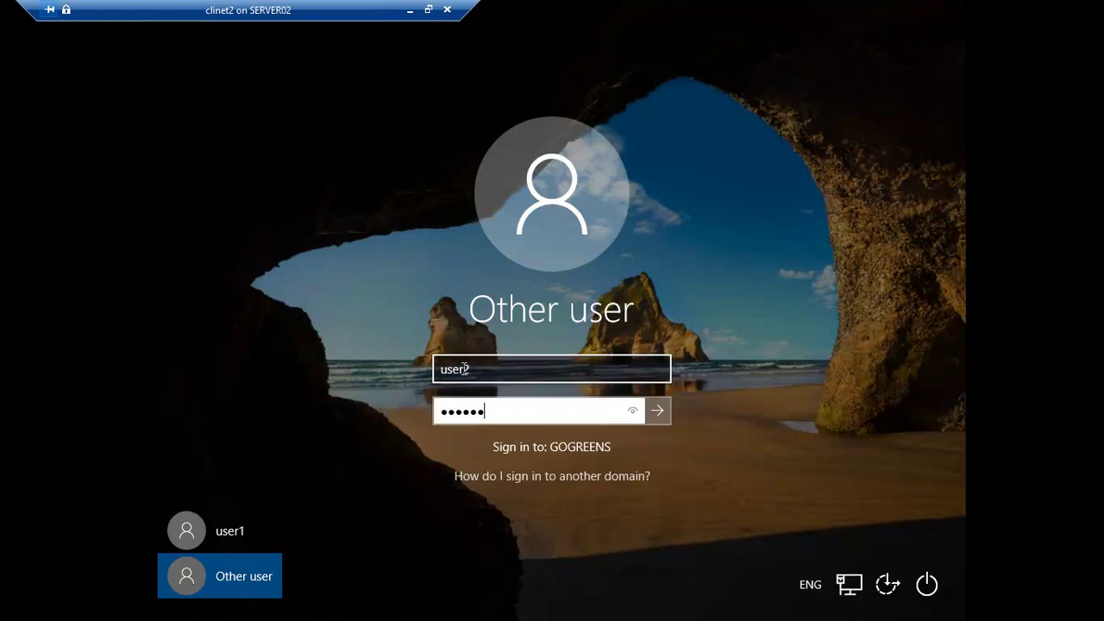
pyautogui.press('Return')
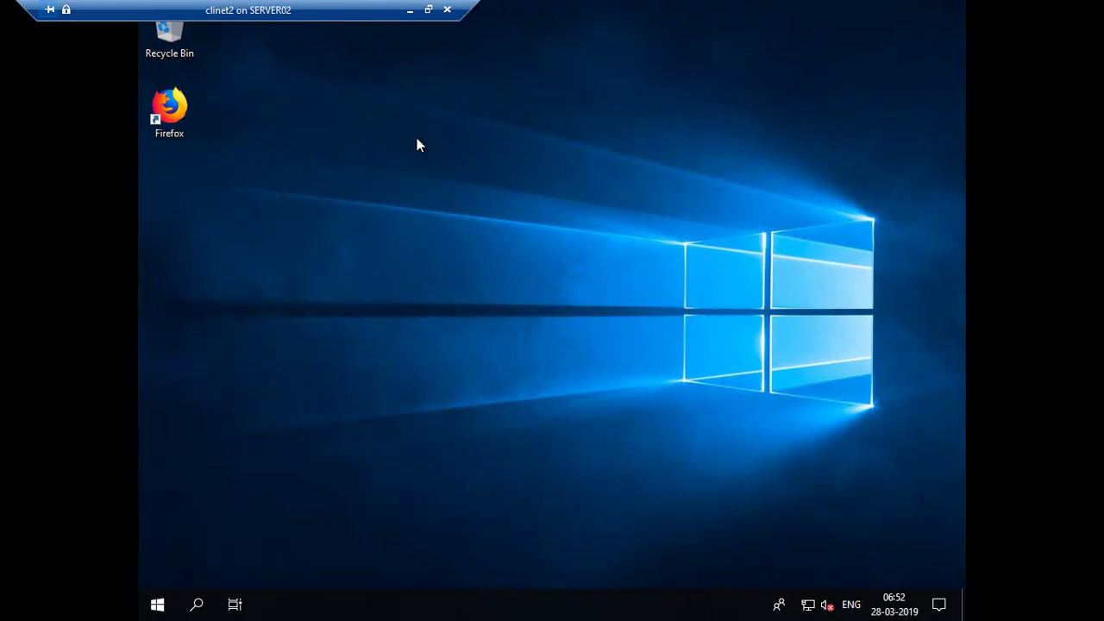
# Refresh the desktop a few times and bring up the Start app list
pyautogui.rightClick(436, 256)
pyautogui.click(489, 306)
pyautogui.rightClick(563, 122)
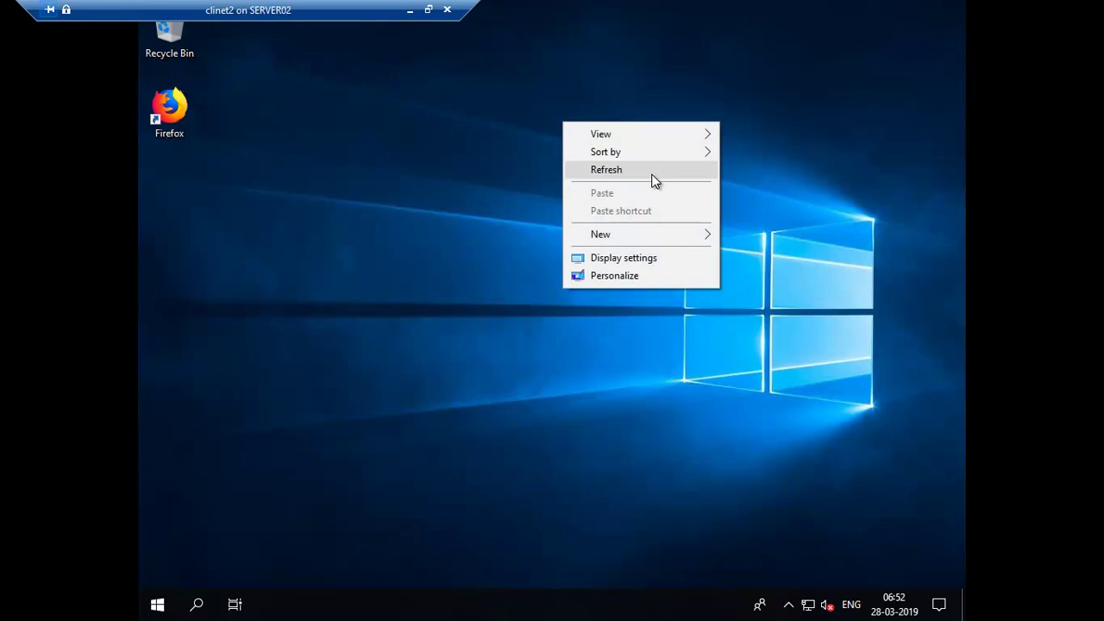
pyautogui.click(653, 175)
pyautogui.rightClick(652, 175)
pyautogui.click(717, 222)
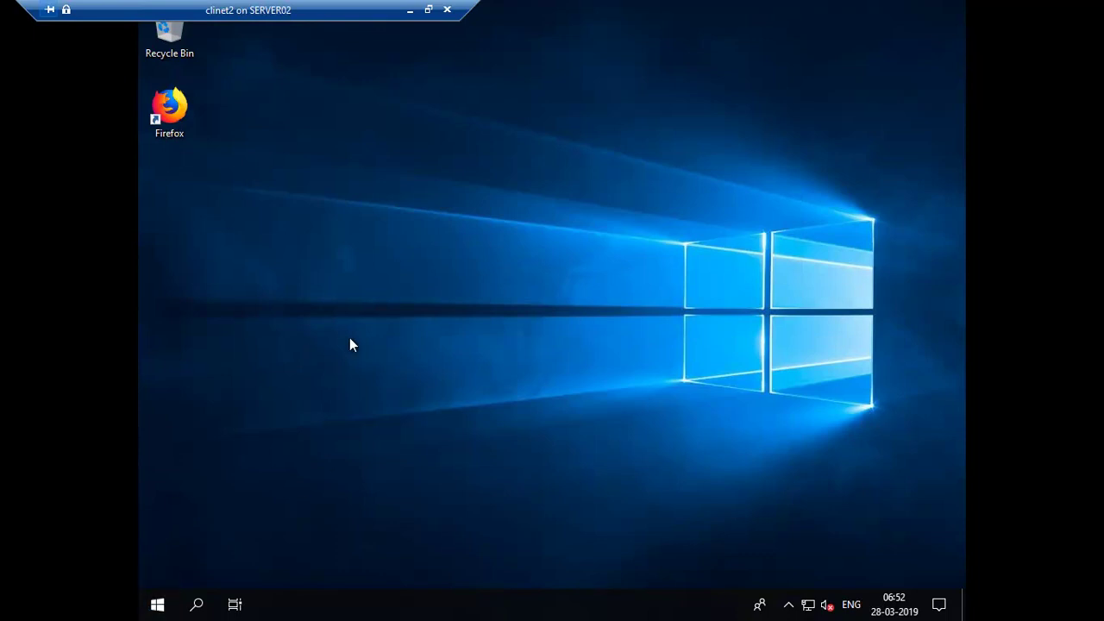
pyautogui.click(158, 606)
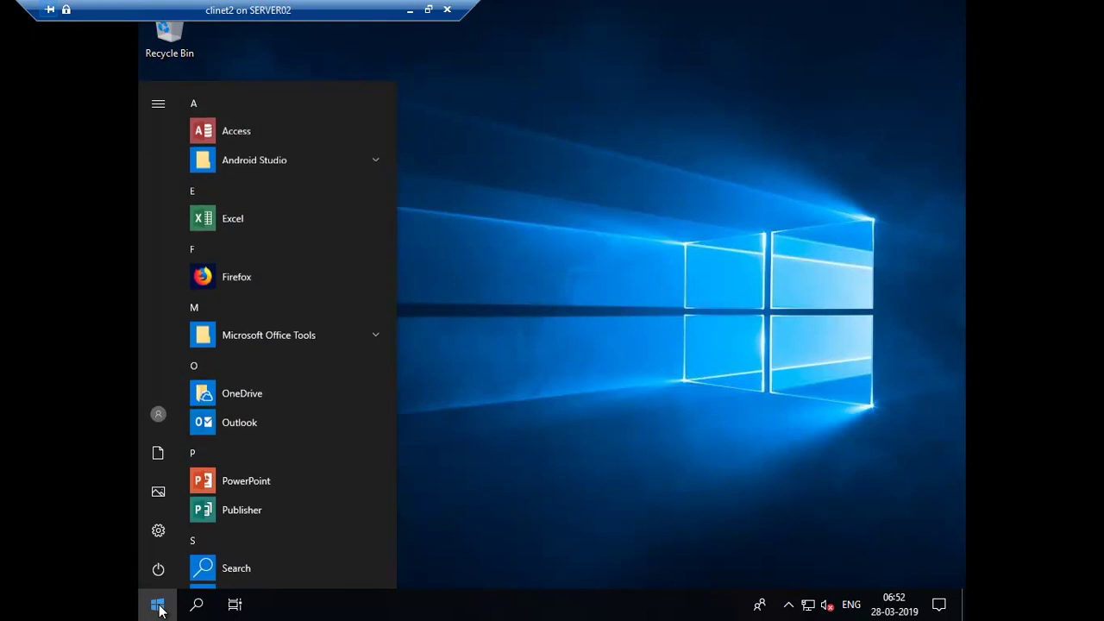
# Launch Outlook and choose manual IMAP setup for the second user's account
pyautogui.click(227, 423)
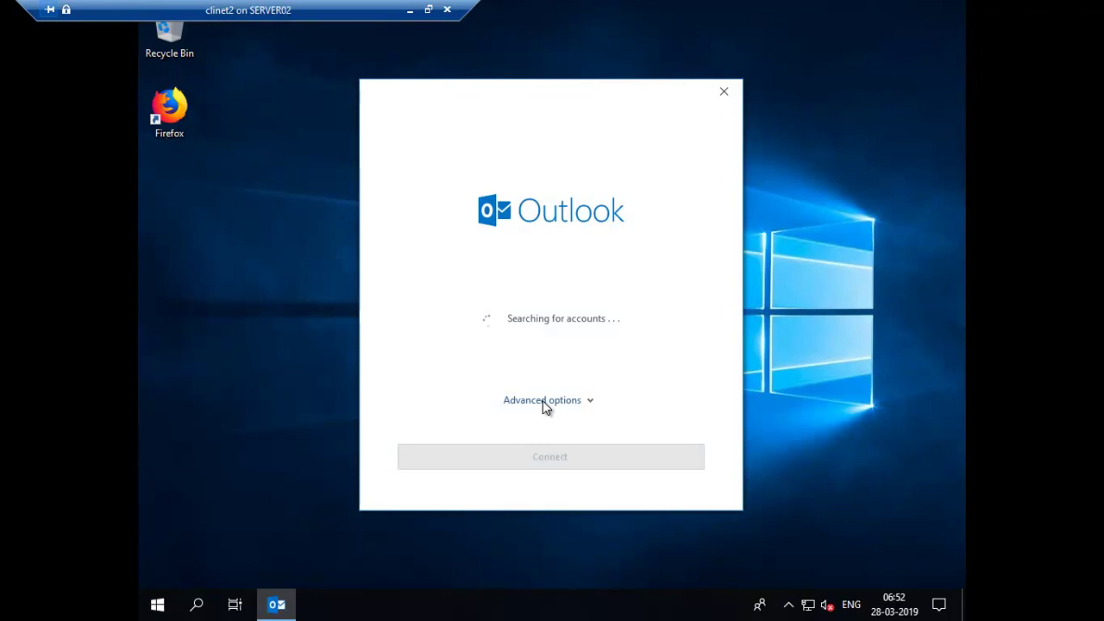
pyautogui.click(539, 401)
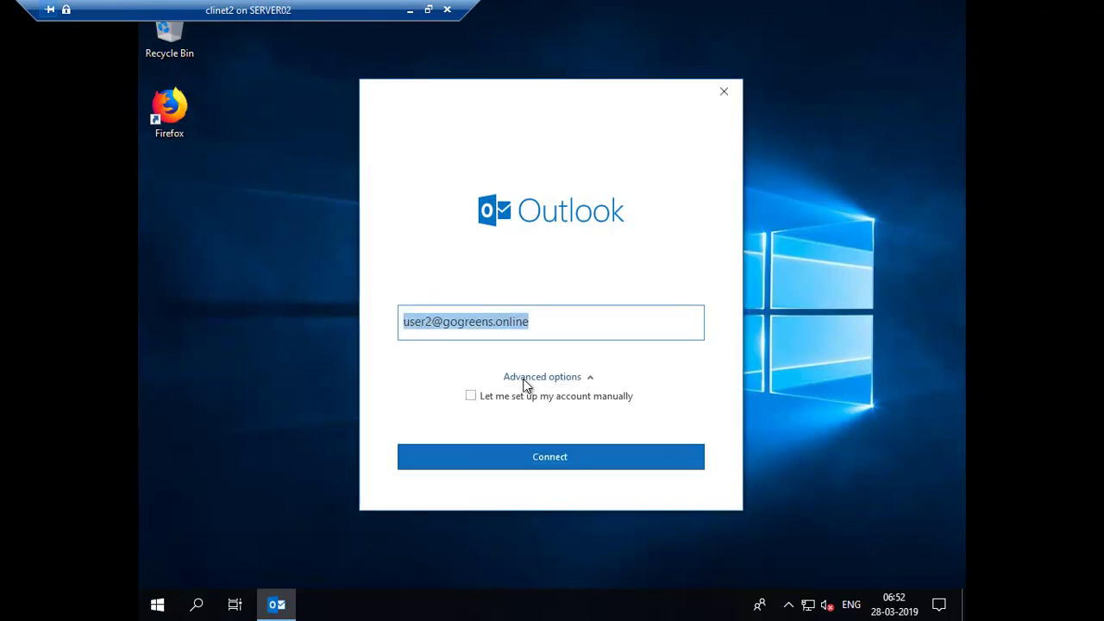
pyautogui.click(471, 398)
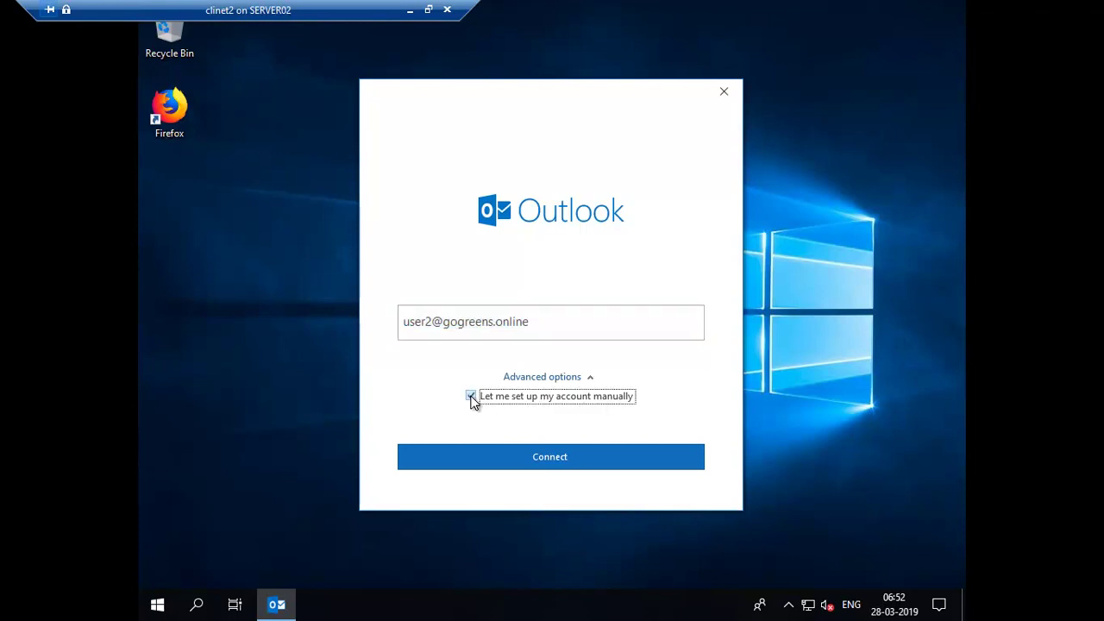
pyautogui.click(539, 461)
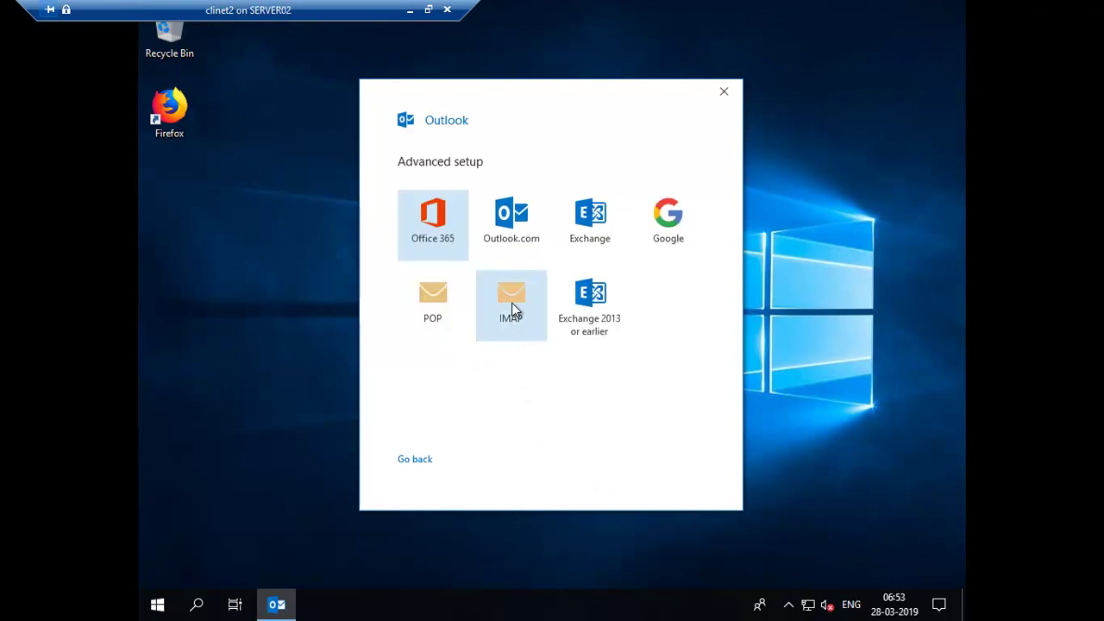
pyautogui.click(511, 309)
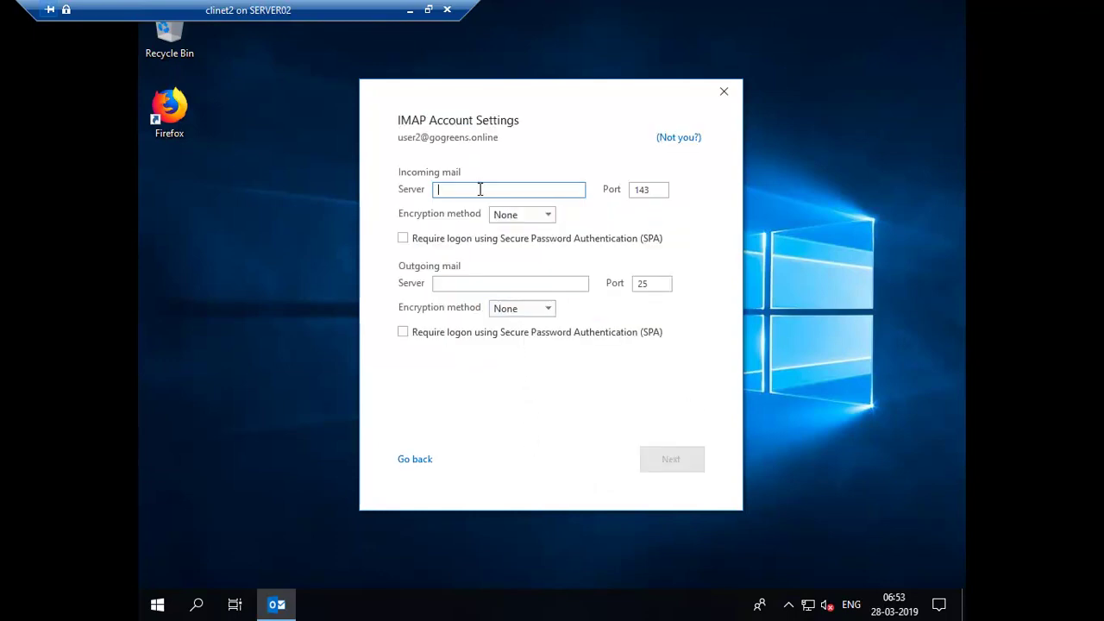
# Set myserver.gogreens.online for incoming and outgoing mail, enter the password, and finish connecting
pyautogui.write('myserver.gogreens.online')
pyautogui.click(463, 281)
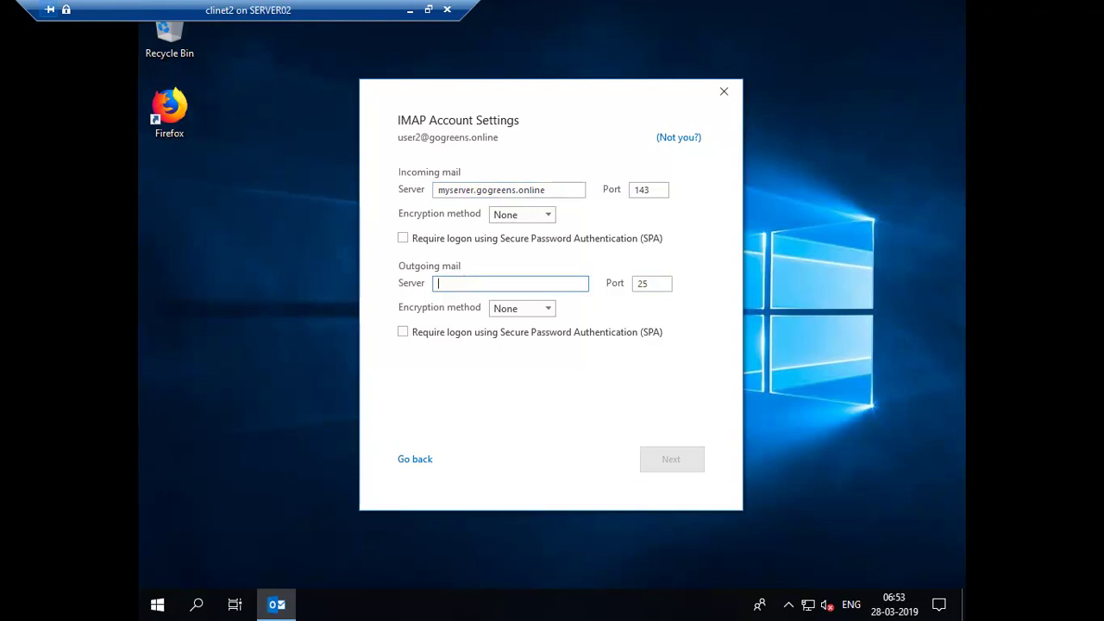
pyautogui.write('myserver.')
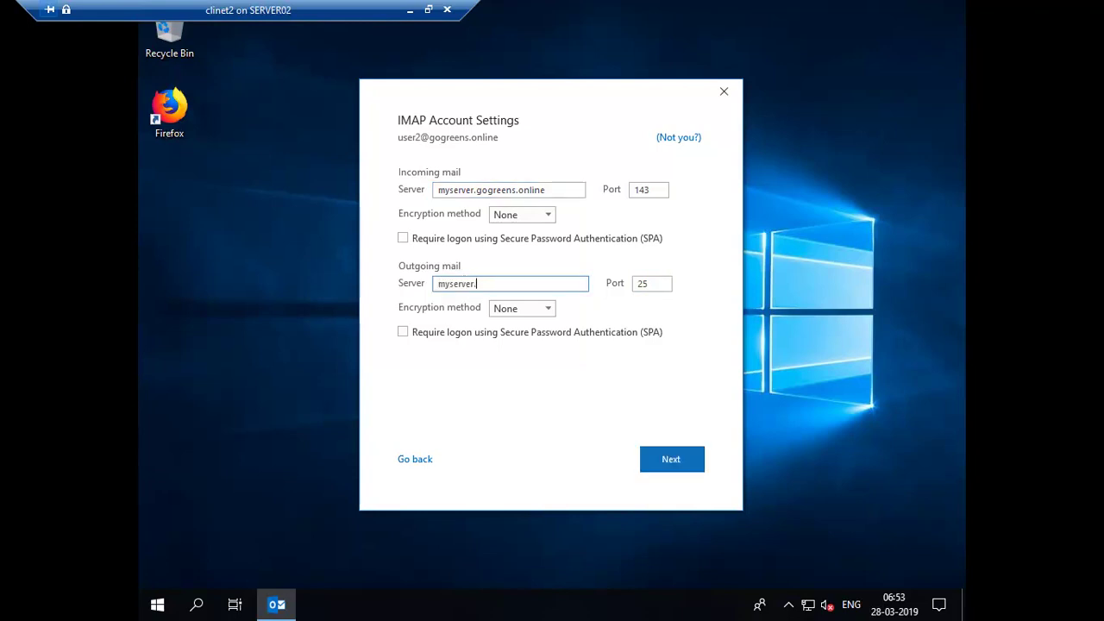
pyautogui.write('gogreens.online')
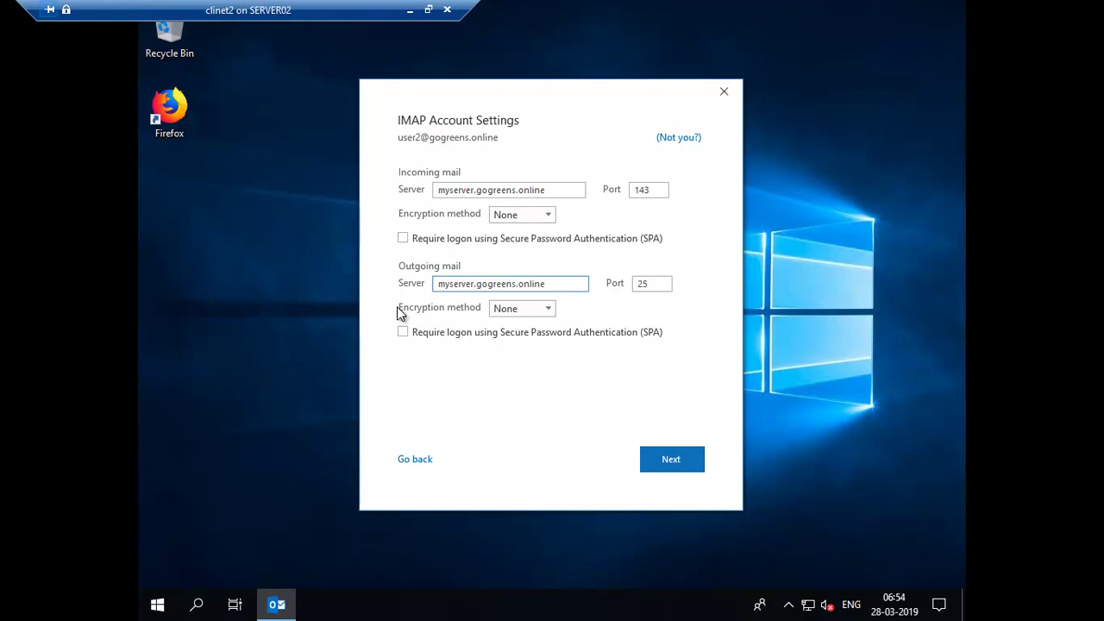
pyautogui.click(663, 463)
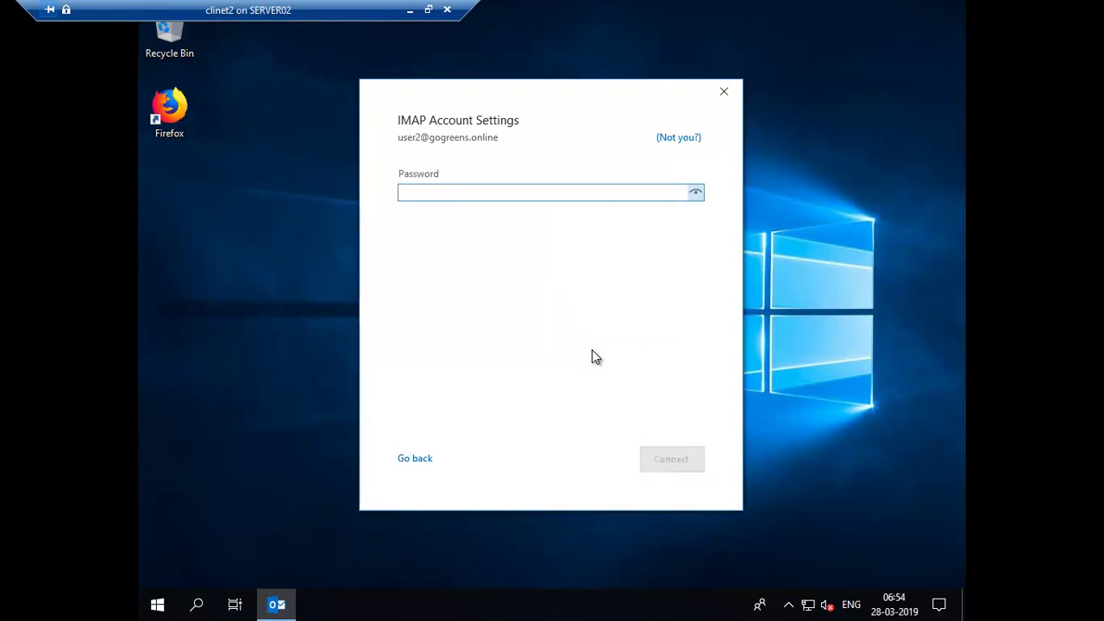
pyautogui.write('********')
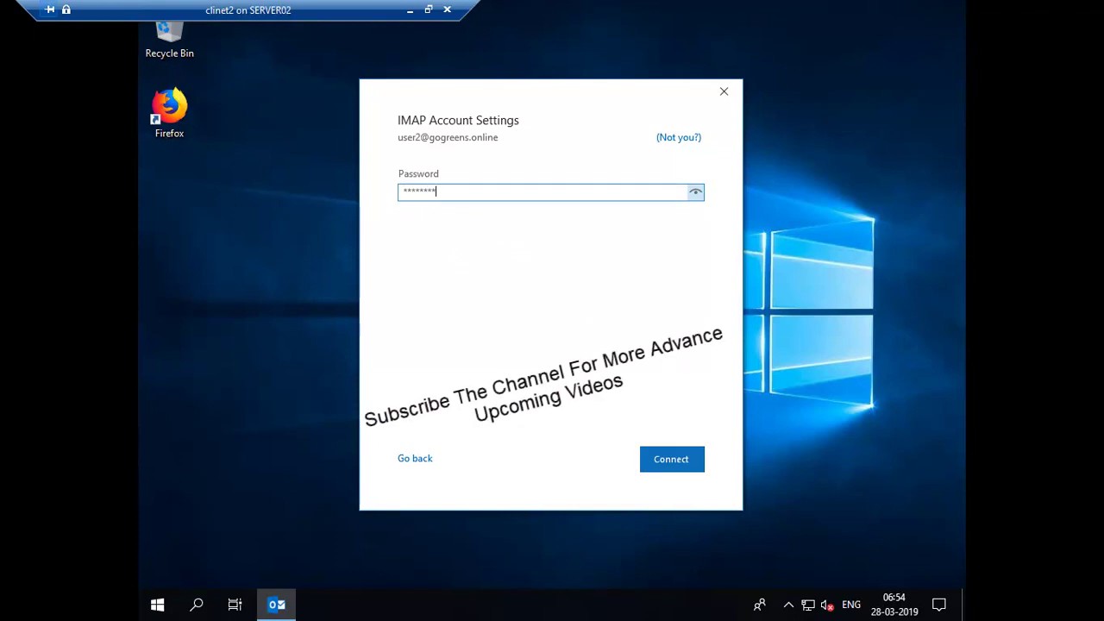
pyautogui.click(665, 458)
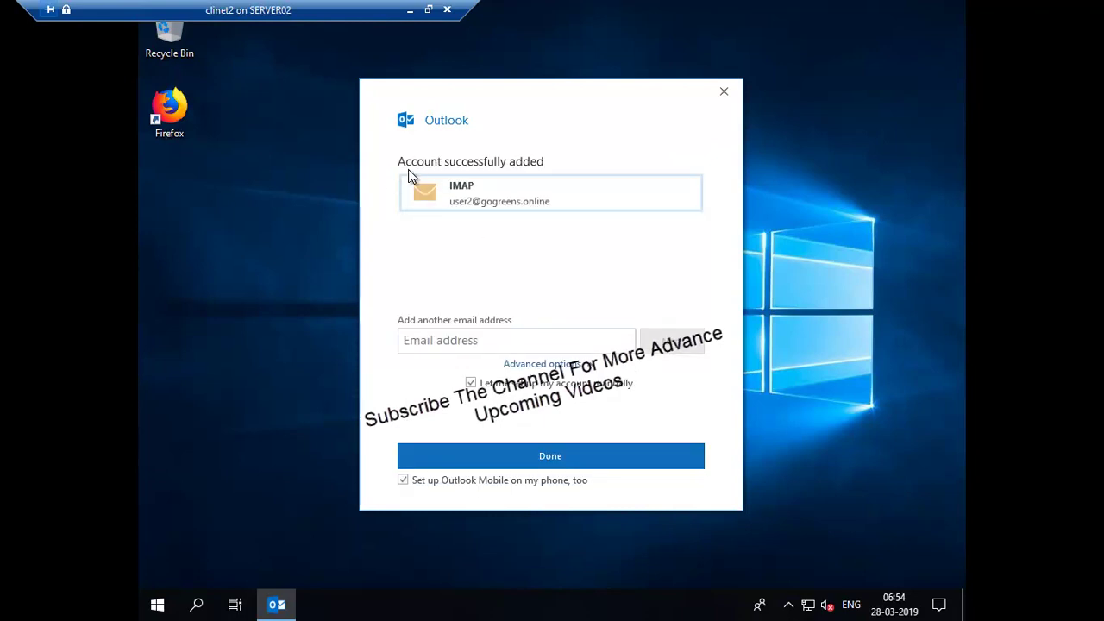
pyautogui.click(491, 461)
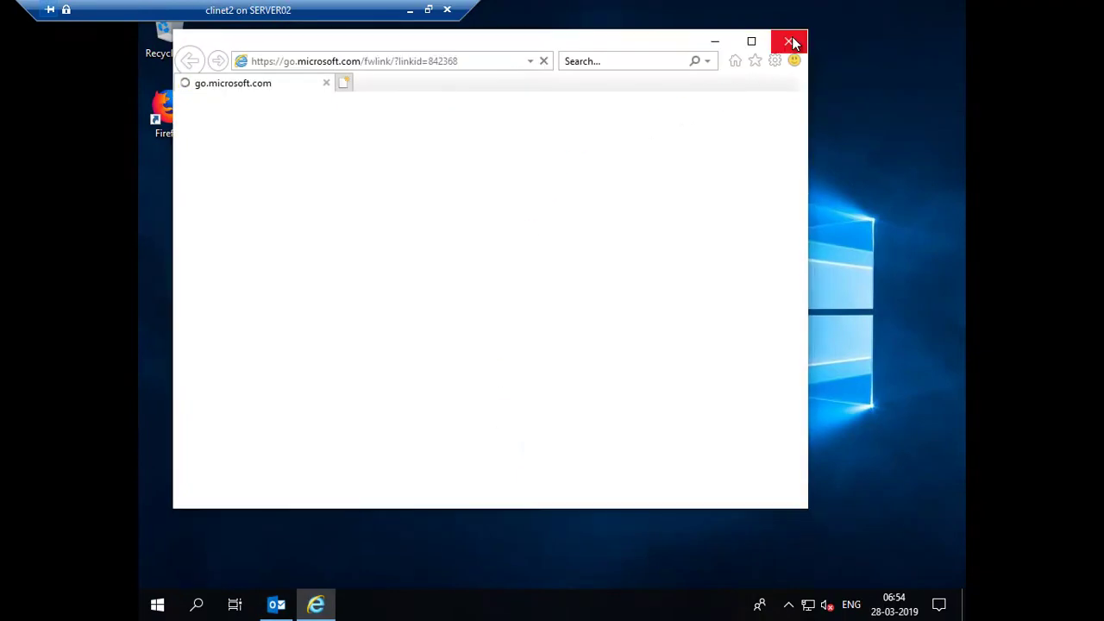
# Close the popped-up web page and read the Outlook test message and the 'hi' message
pyautogui.click(790, 42)
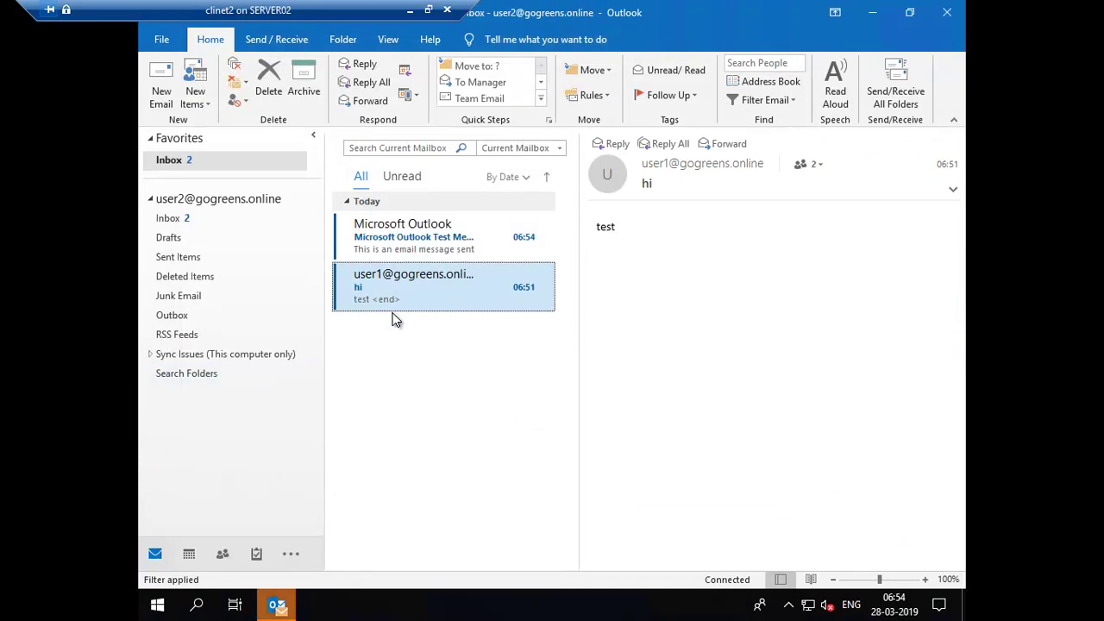
pyautogui.click(392, 244)
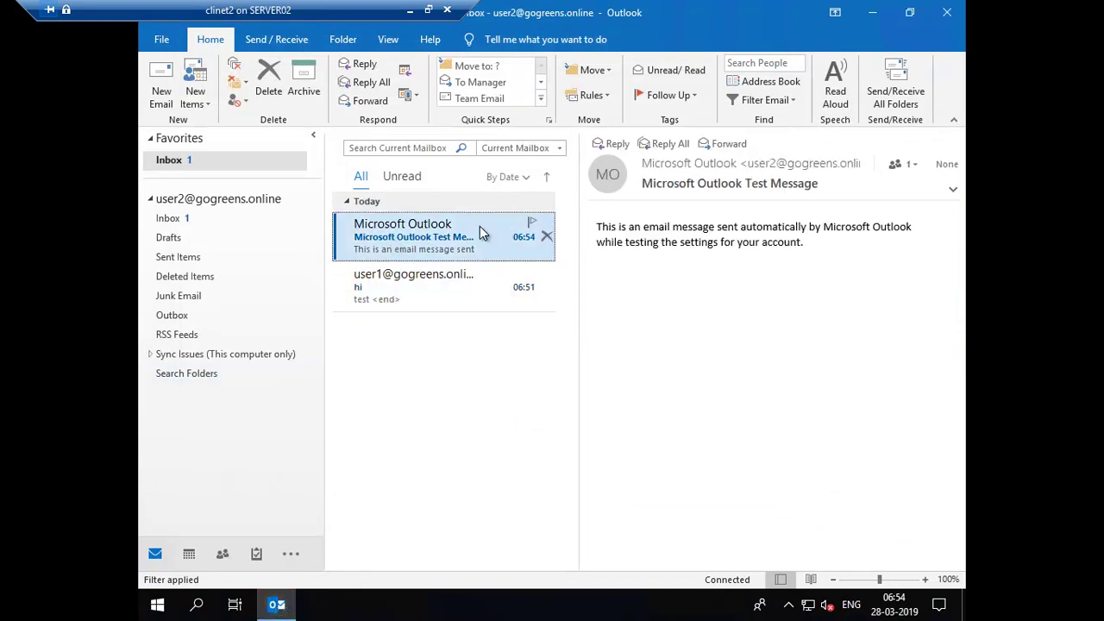
pyautogui.click(411, 287)
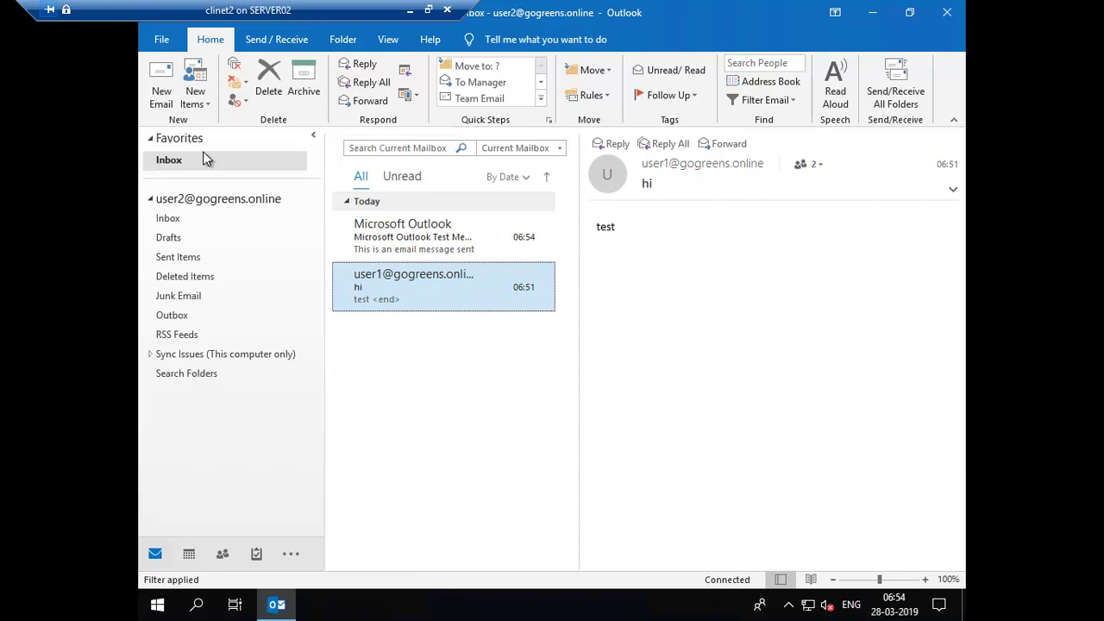
# Start a new e-mail addressed to the second user's own mailbox, with the first user on Cc
pyautogui.click(156, 100)
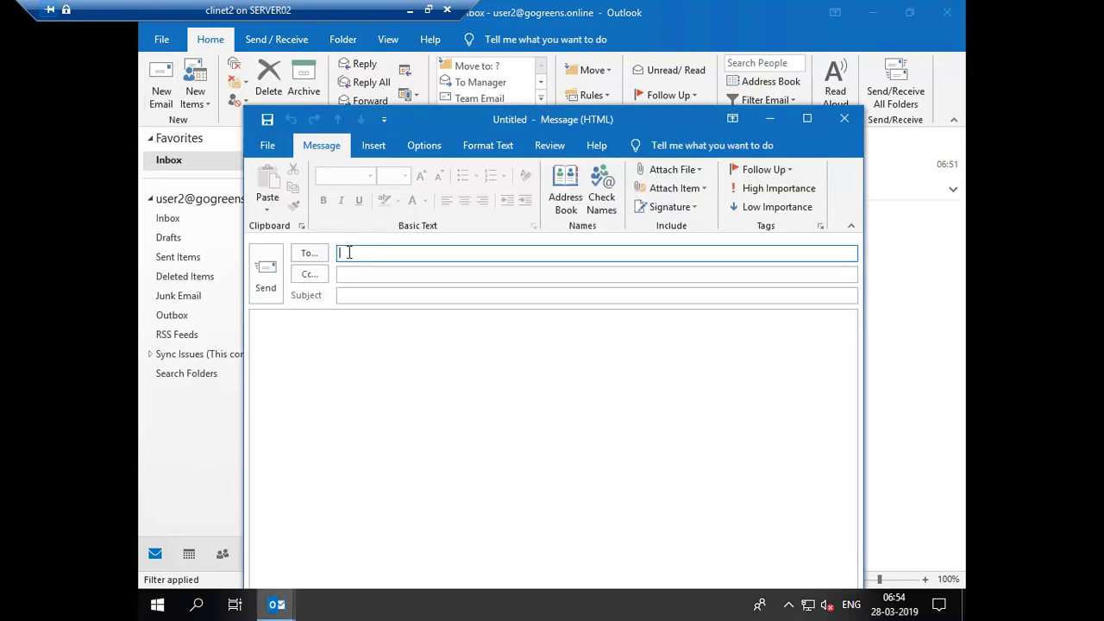
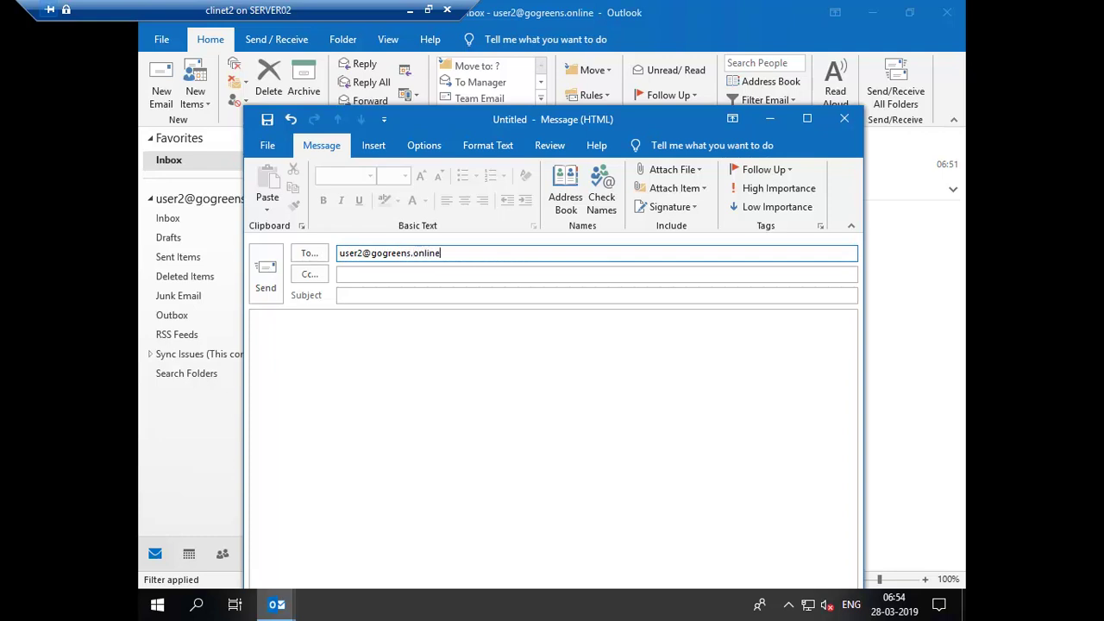
pyautogui.press('Tab')
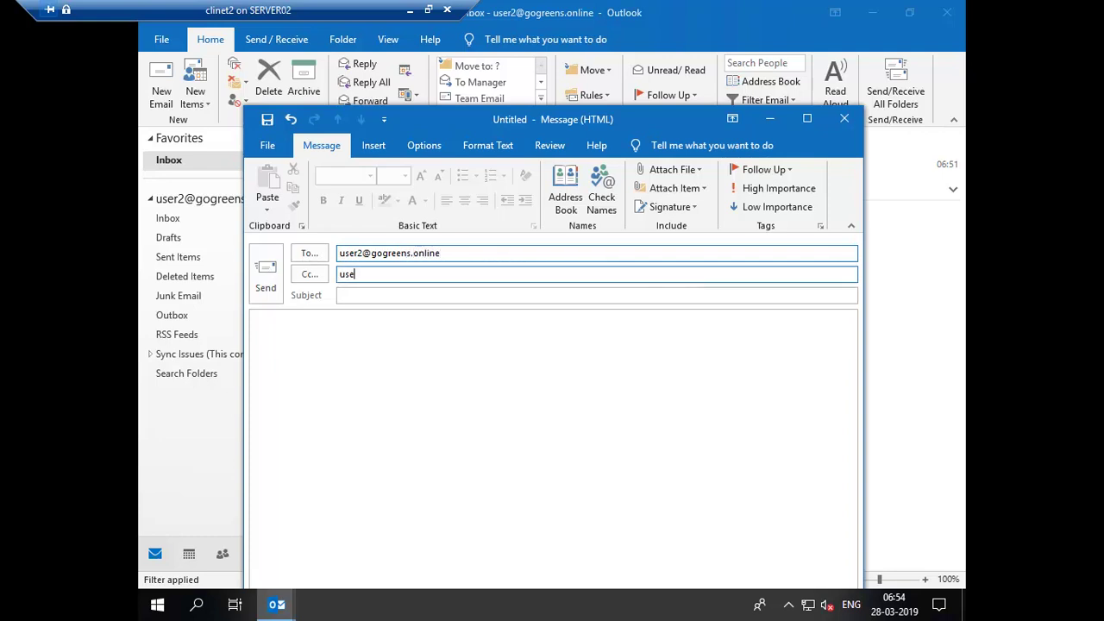
pyautogui.press('Tab')
pyautogui.press('Tab')
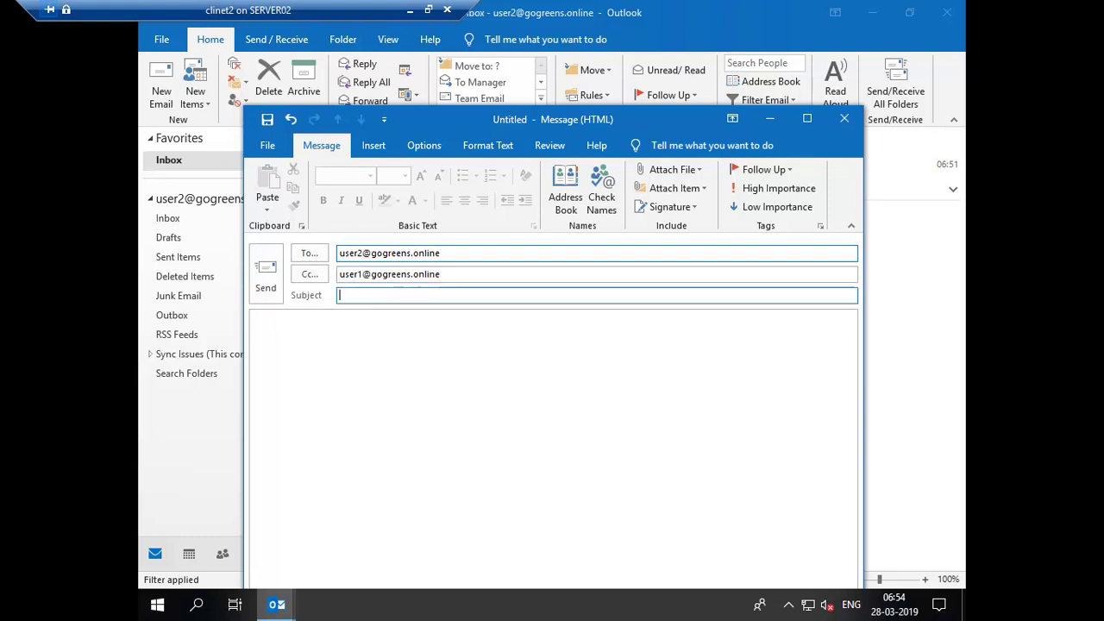
# Give it subject 'hi' and body 'Test2', send it, and open the received copy
pyautogui.hotkey('shift', 'Tab')
pyautogui.write('hi')
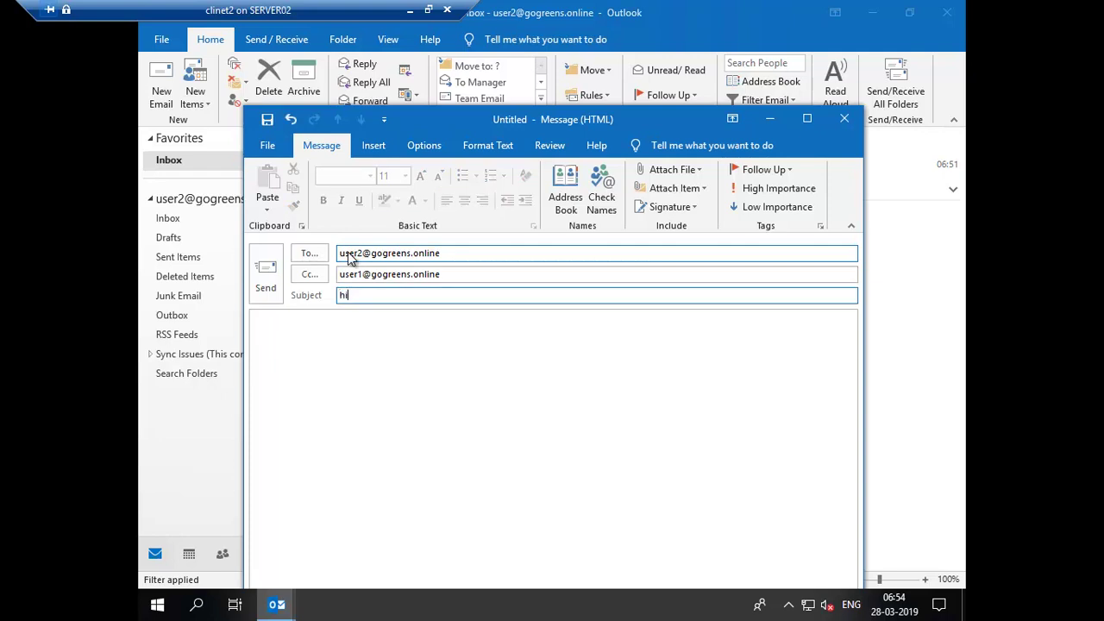
pyautogui.press('Tab')
pyautogui.write('Test2')
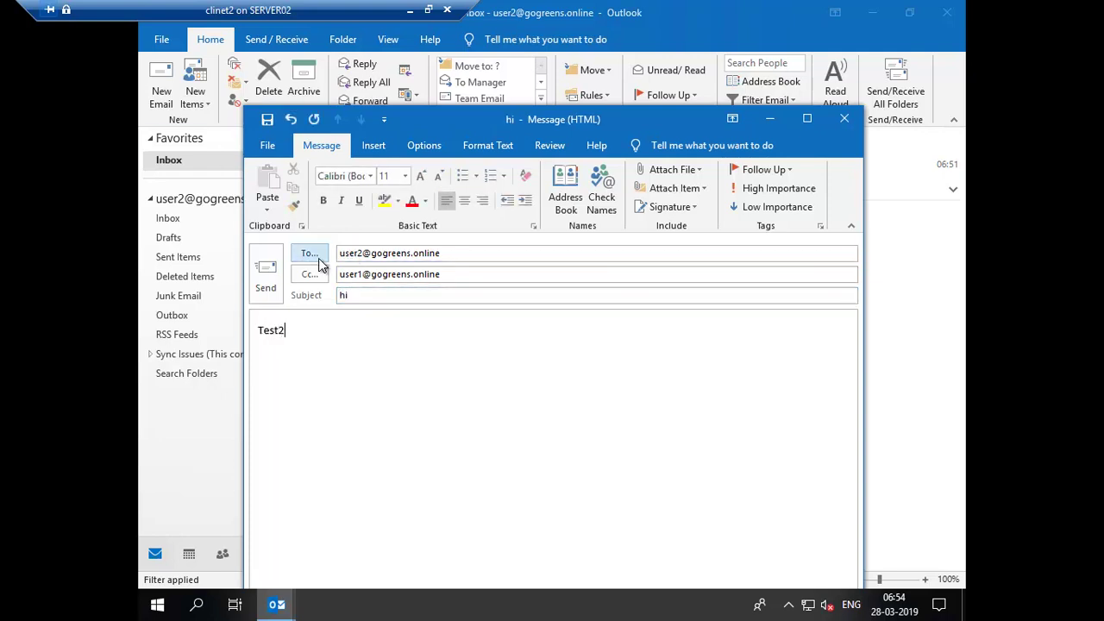
pyautogui.click(270, 289)
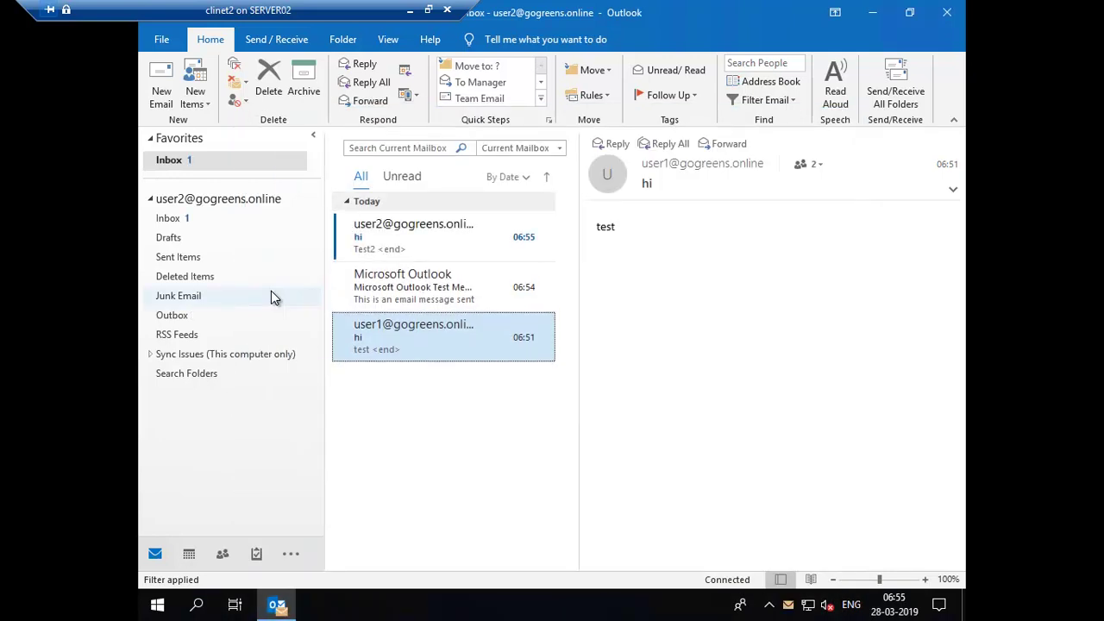
pyautogui.click(424, 242)
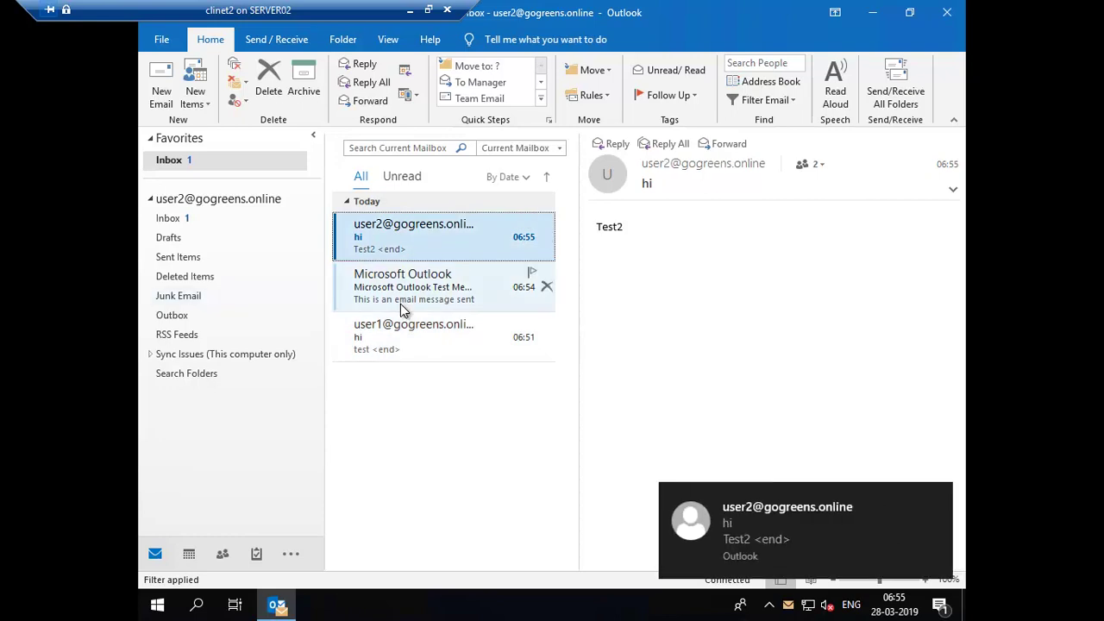